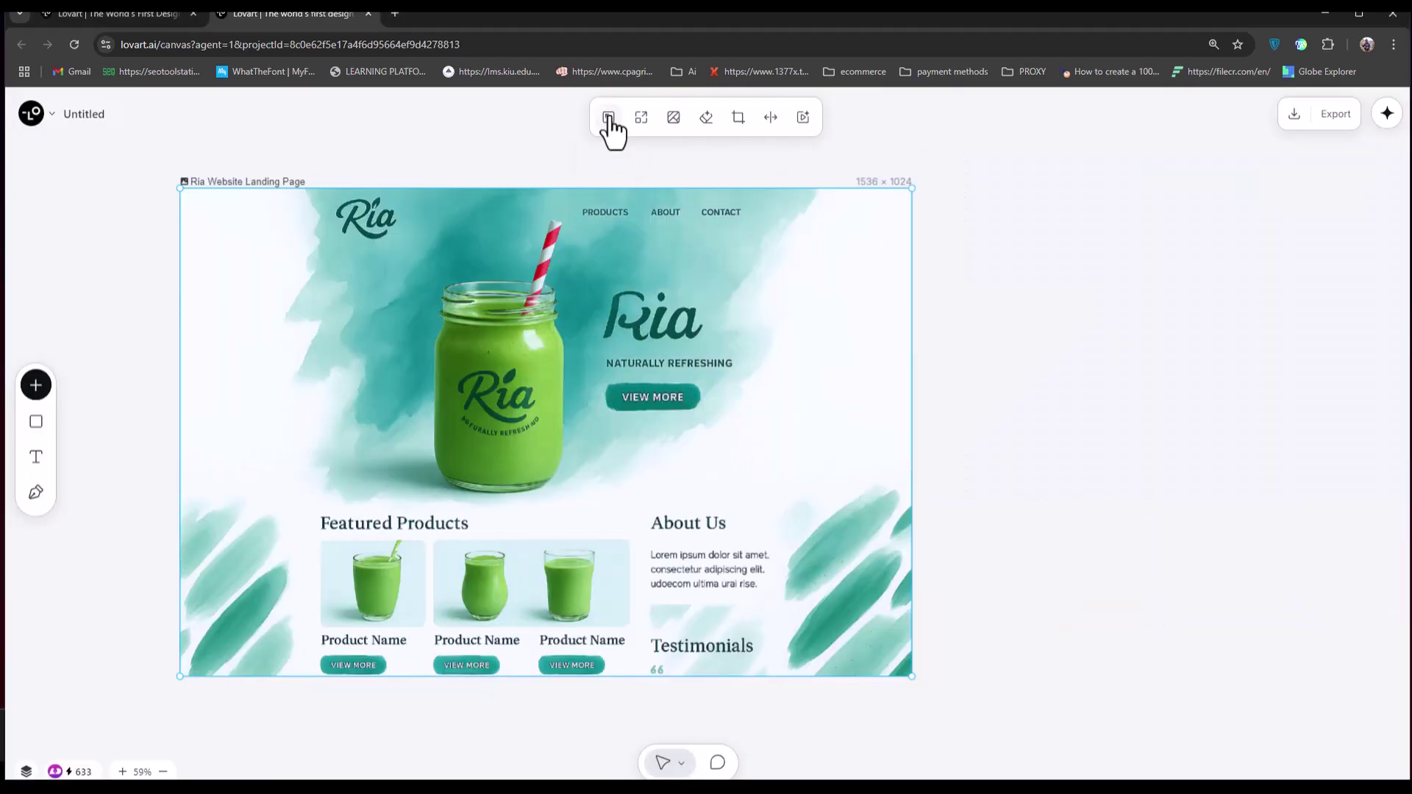
- Download the landing page design image from the Ria brand kit canvas
{"action": "left_click", "coordinate": [608, 117]}
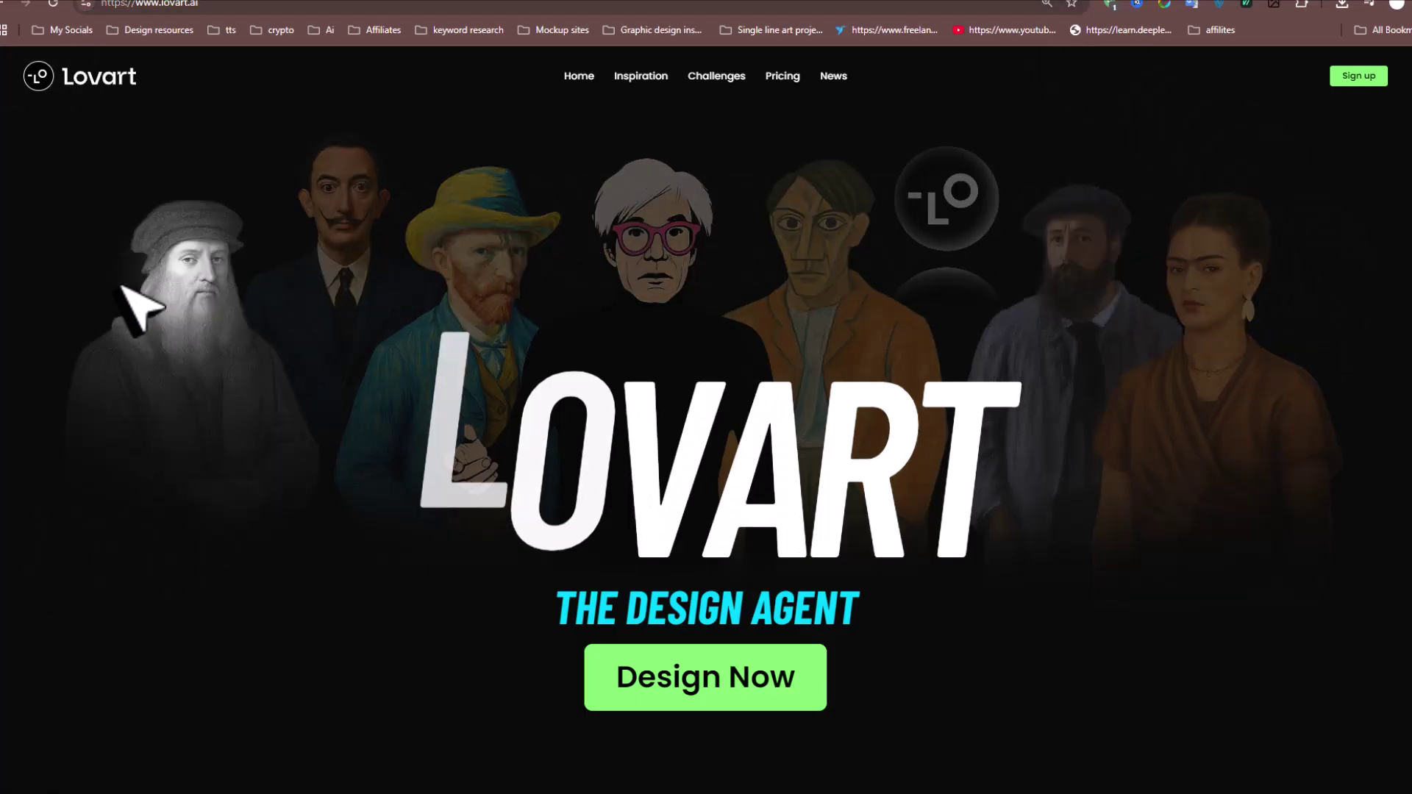
- Start designing to bring up the sign-in prompt, and zoom in the page
{"action": "left_click", "coordinate": [692, 695]}
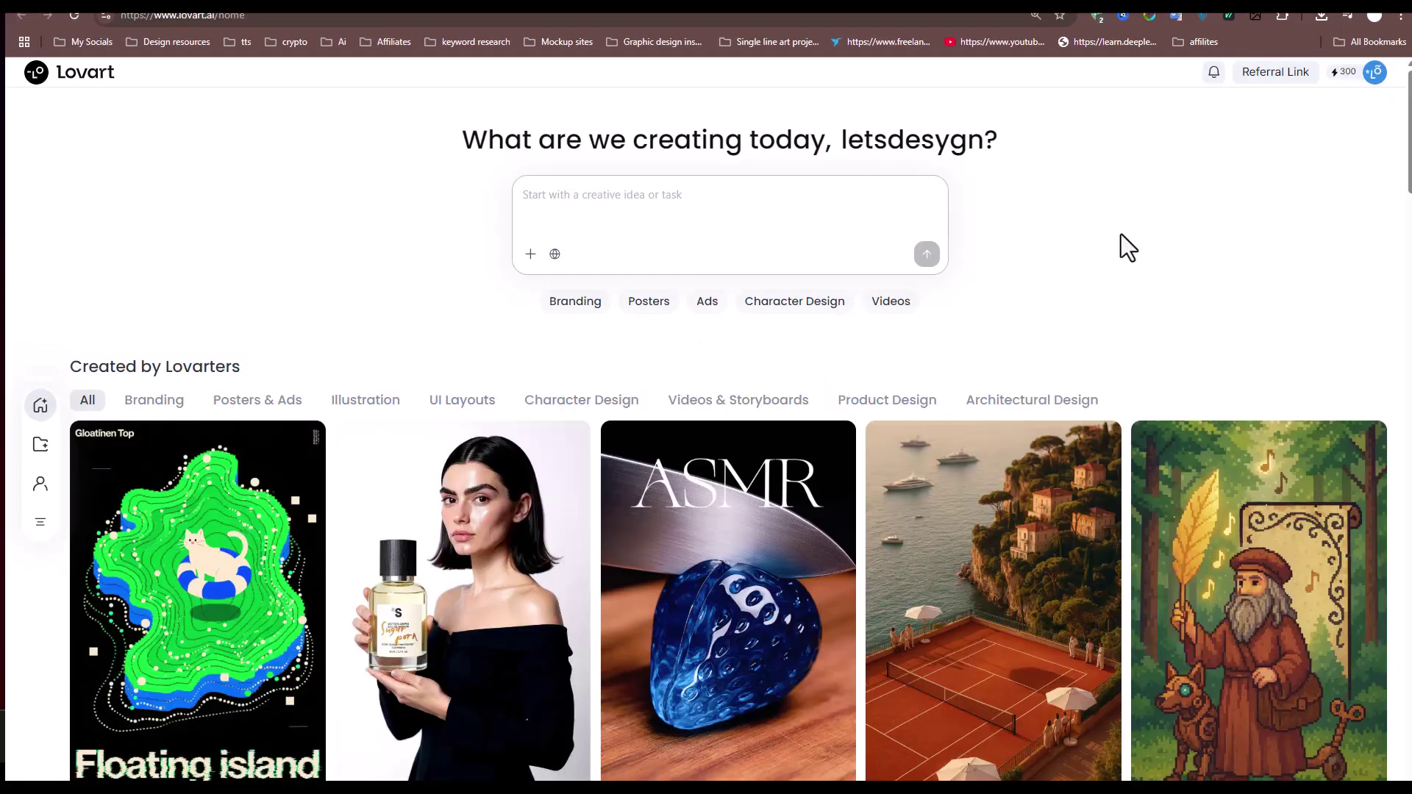
{"action": "key", "text": "ctrl+plus"}
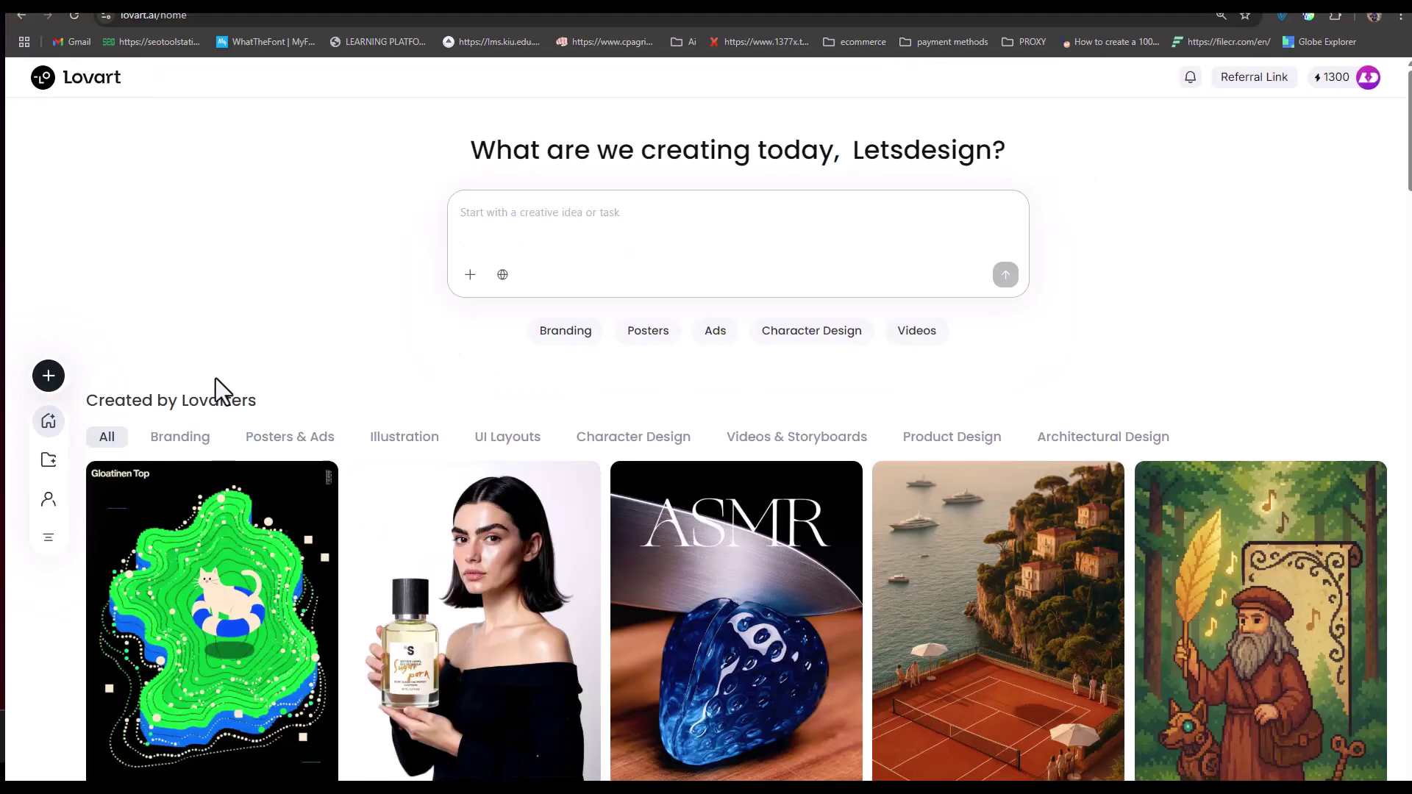
{"action": "scroll", "coordinate": [215, 378], "scroll_direction": "down", "scroll_amount": 2}
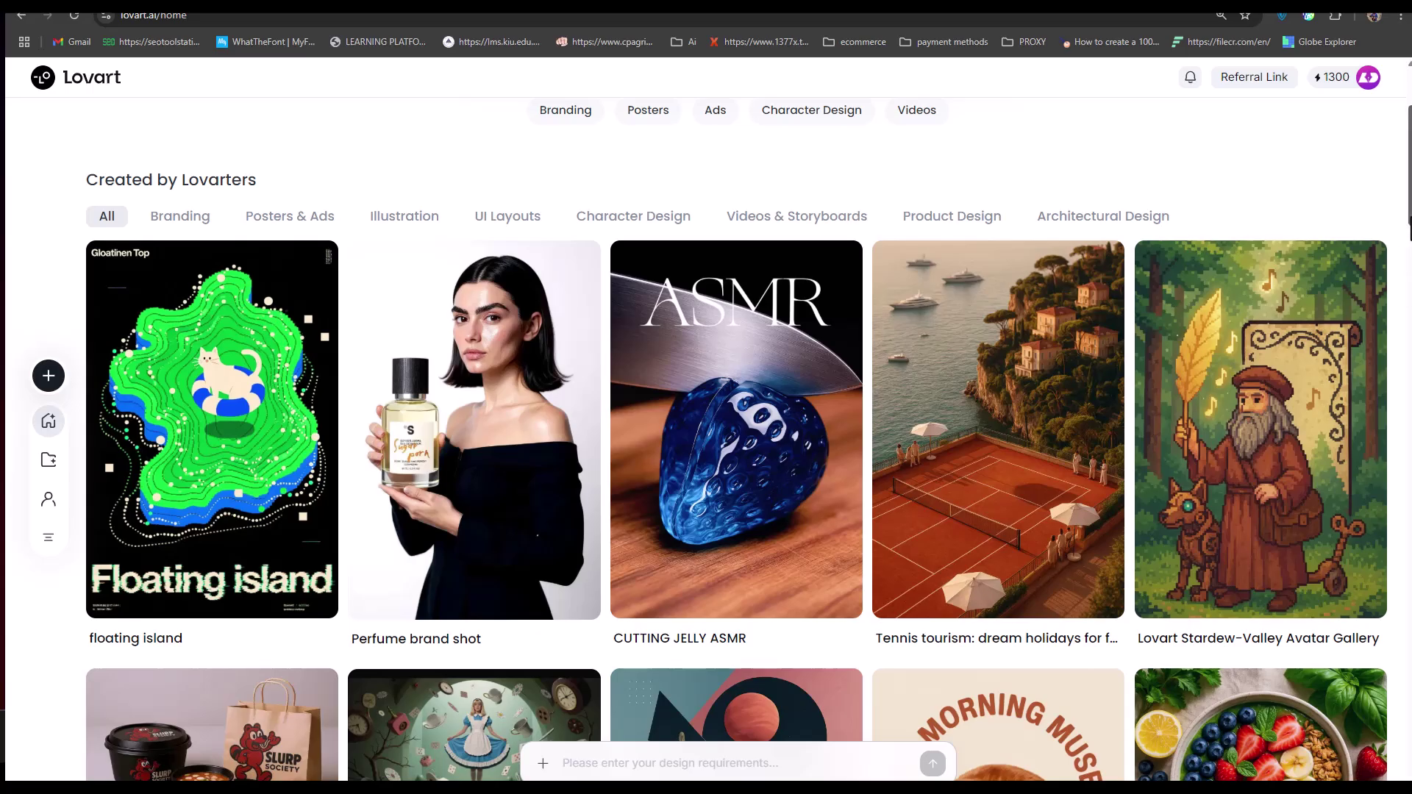
{"action": "scroll", "coordinate": [706, 463], "scroll_direction": "down", "scroll_amount": 3}
{"action": "scroll", "coordinate": [706, 463], "scroll_direction": "down", "scroll_amount": 3}
{"action": "scroll", "coordinate": [706, 464], "scroll_direction": "down", "scroll_amount": 2}
{"action": "scroll", "coordinate": [705, 464], "scroll_direction": "down", "scroll_amount": 2}
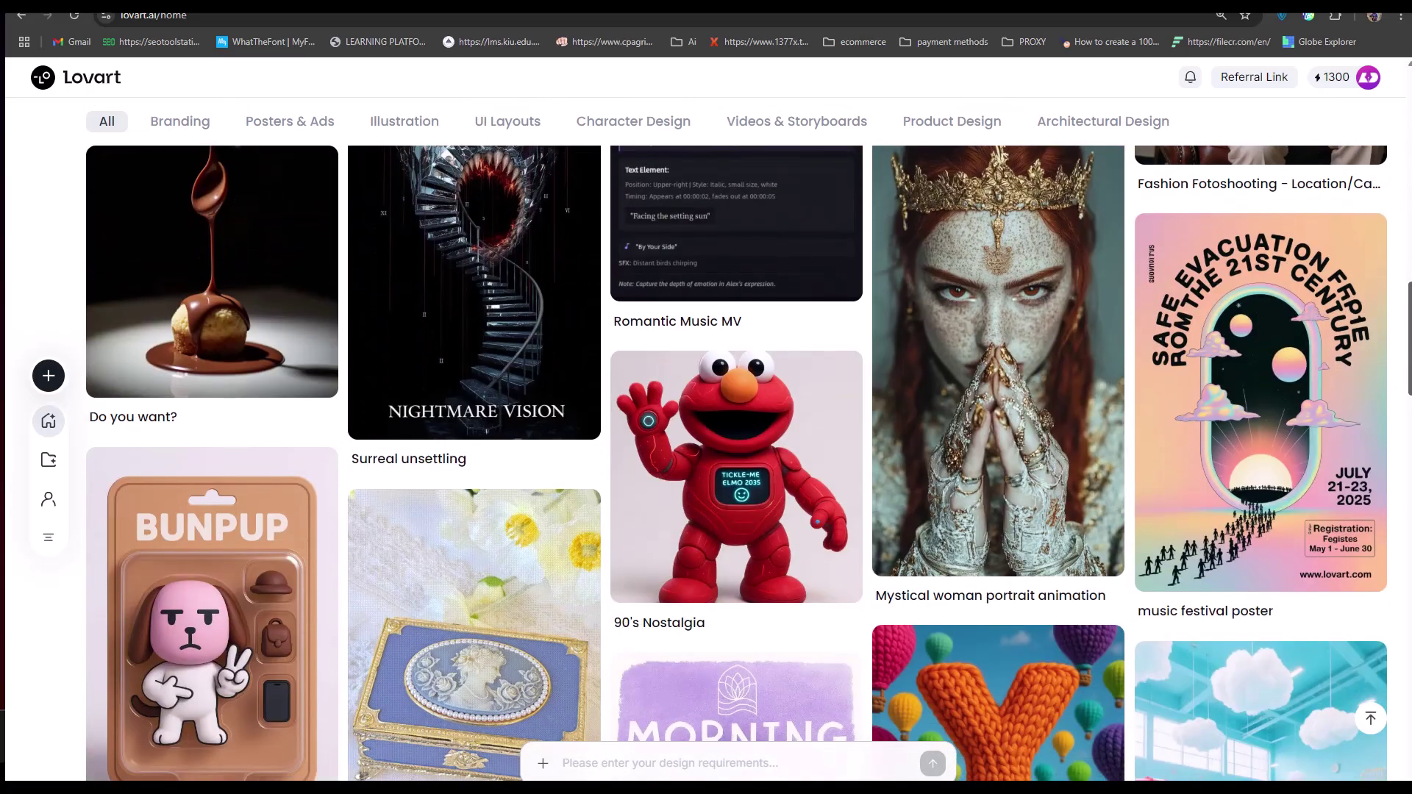
{"action": "scroll", "coordinate": [707, 464], "scroll_direction": "down", "scroll_amount": 4}
{"action": "scroll", "coordinate": [706, 463], "scroll_direction": "down", "scroll_amount": 2}
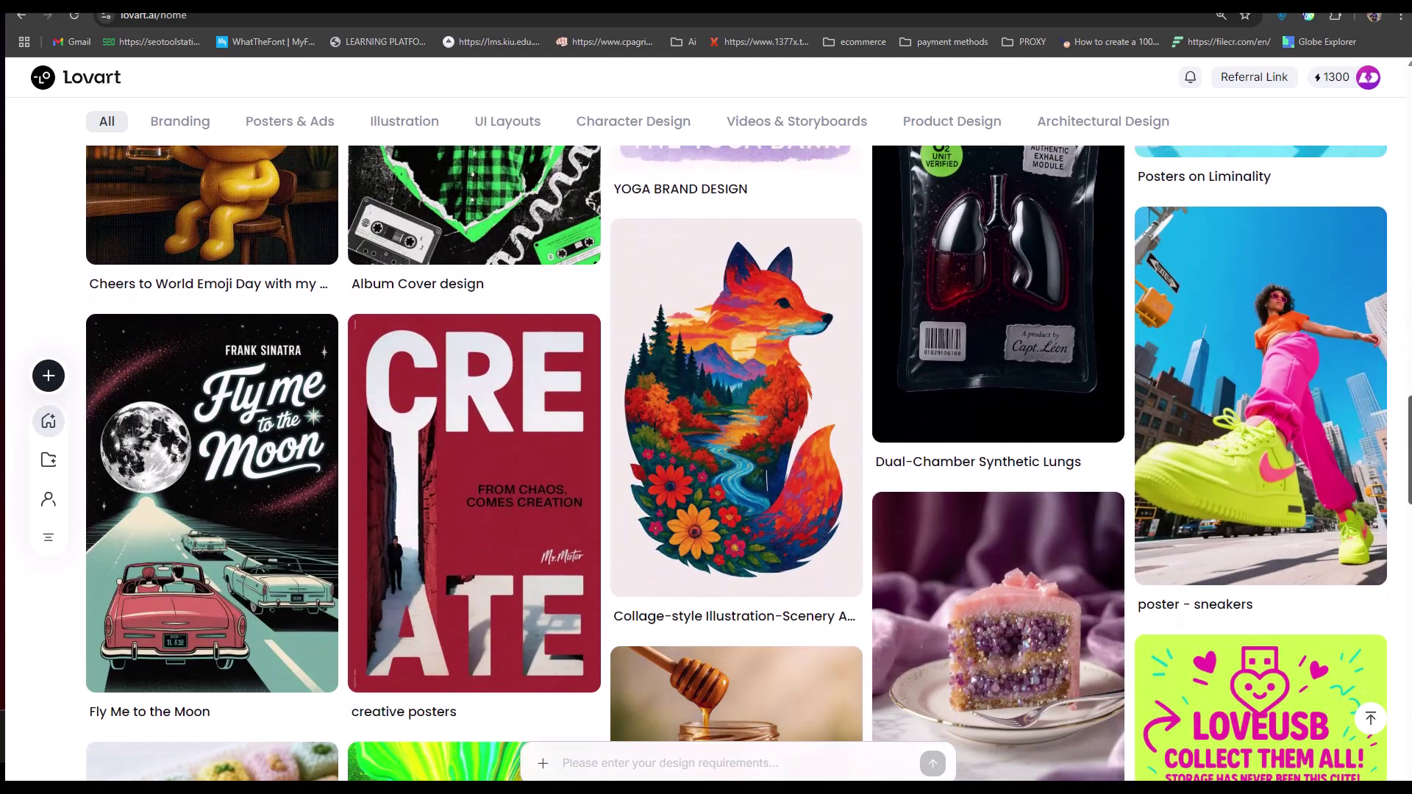
{"action": "left_click", "coordinate": [211, 502]}
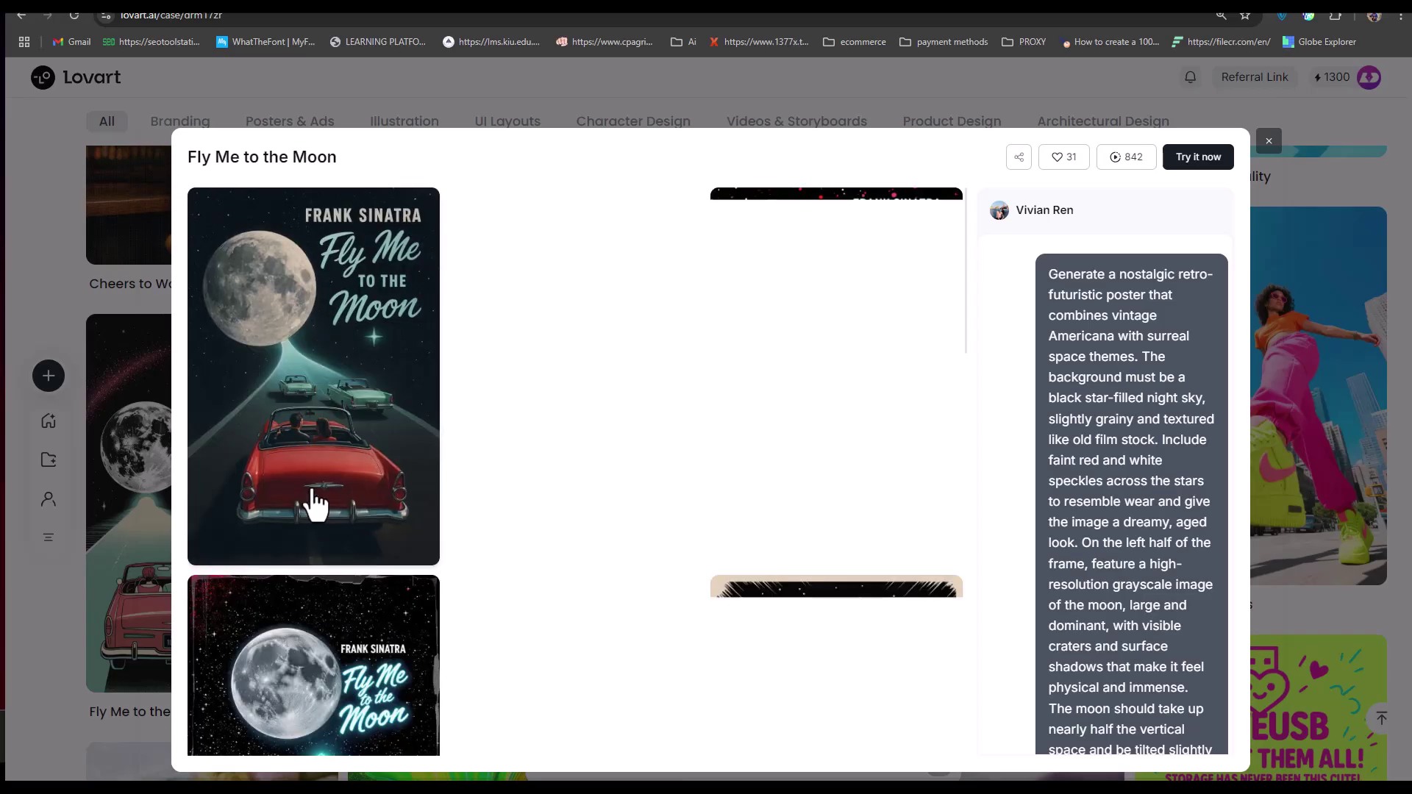
{"action": "left_click", "coordinate": [300, 353]}
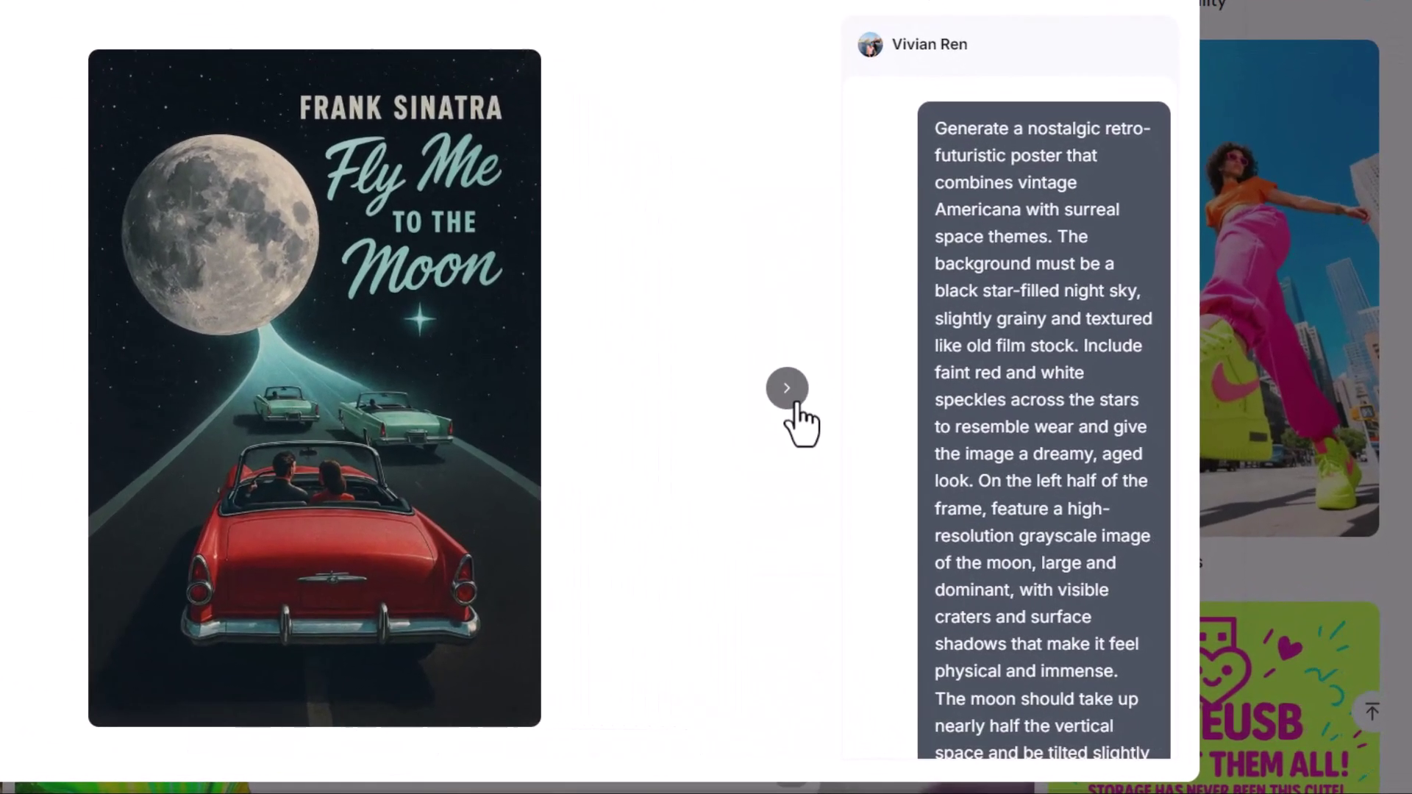
{"action": "left_click", "coordinate": [786, 388]}
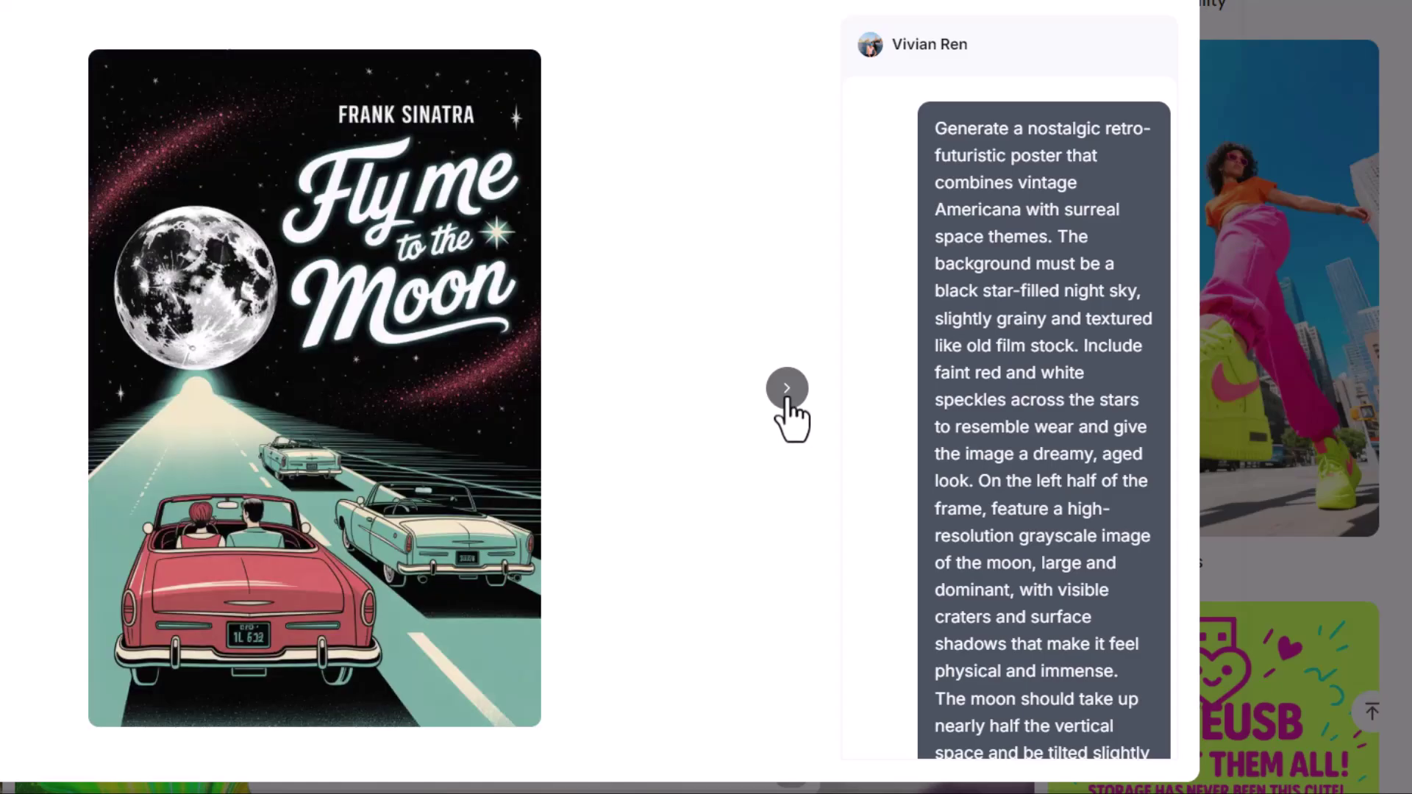
{"action": "left_click", "coordinate": [787, 389]}
{"action": "left_click", "coordinate": [935, 472]}
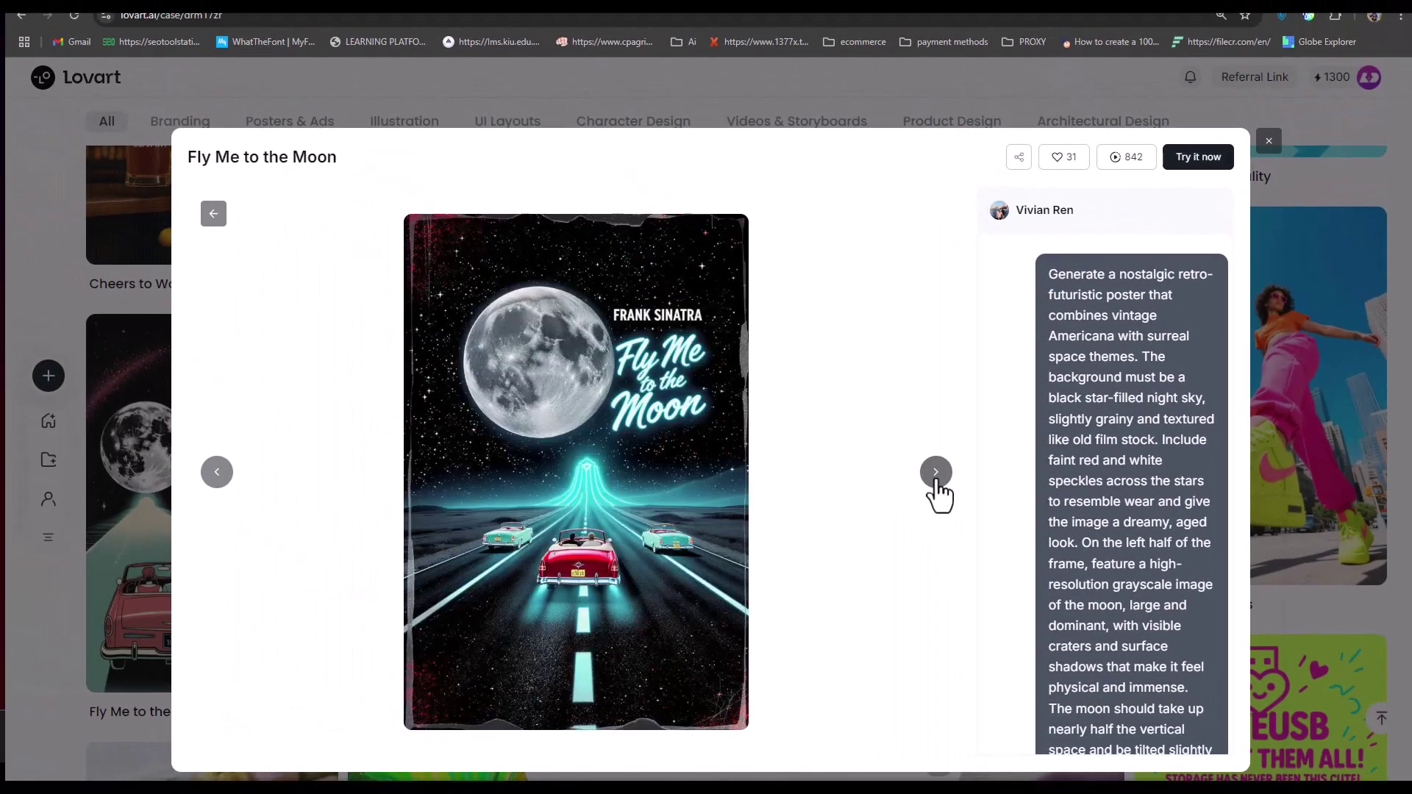
{"action": "left_click", "coordinate": [936, 474]}
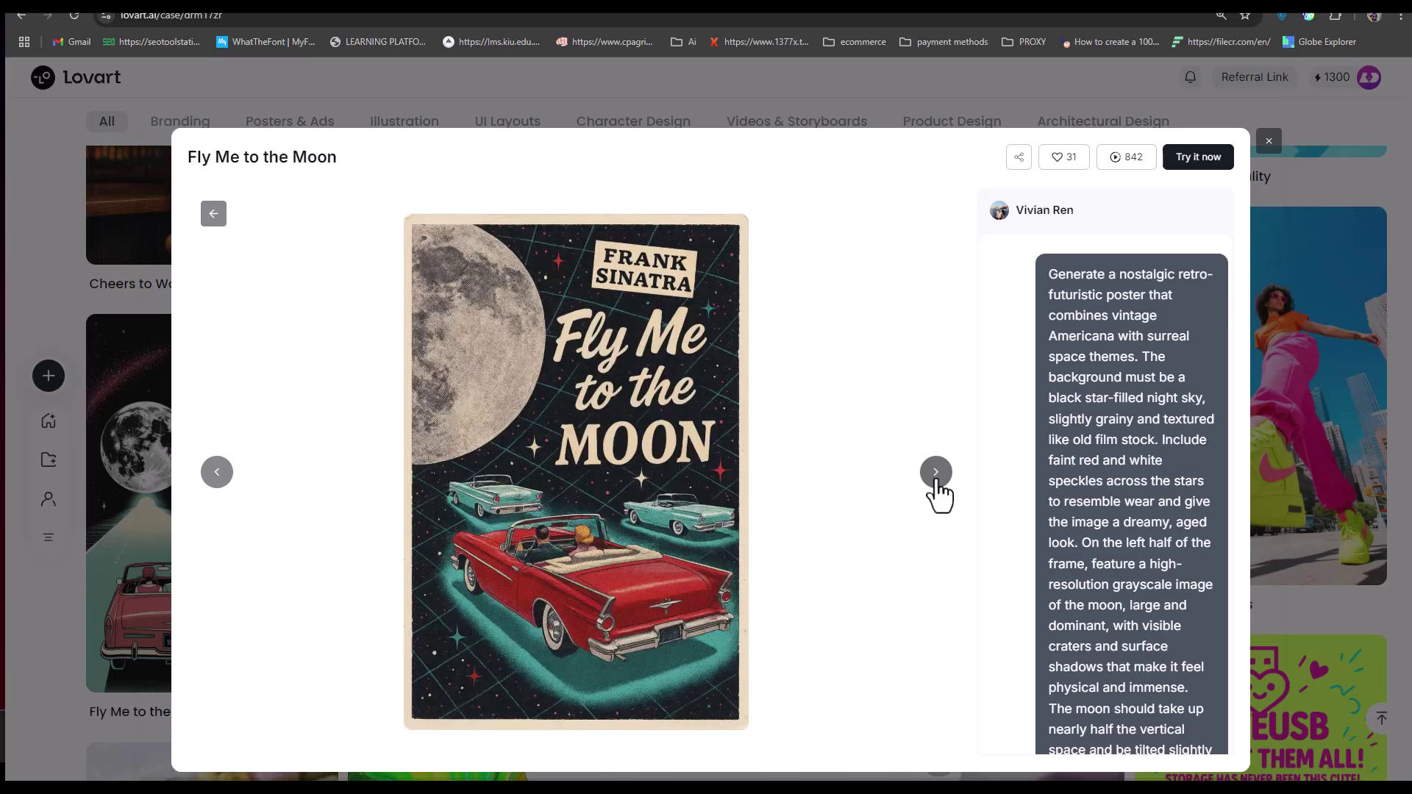
{"action": "left_click", "coordinate": [936, 474]}
{"action": "left_click", "coordinate": [935, 474]}
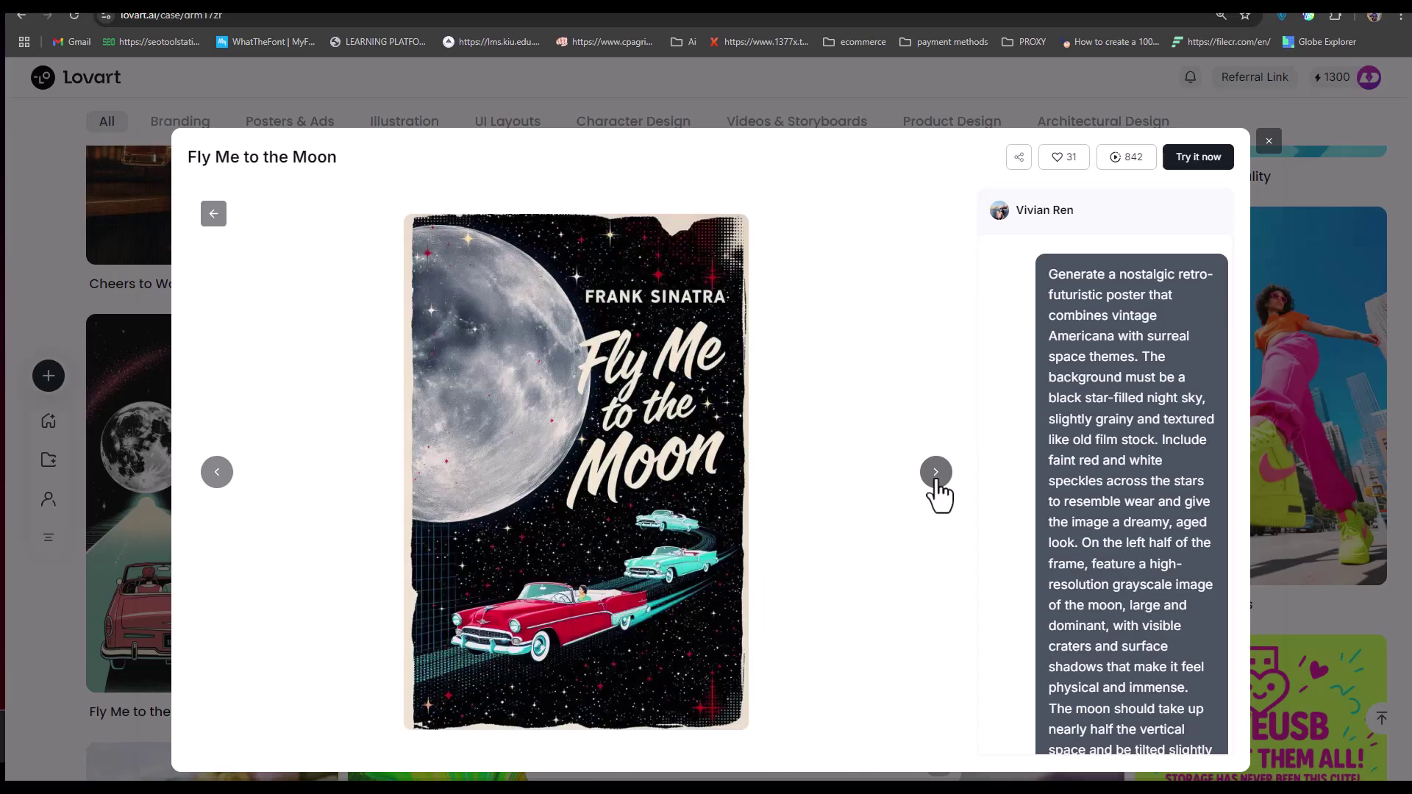
{"action": "left_click", "coordinate": [935, 474]}
{"action": "left_click", "coordinate": [935, 475]}
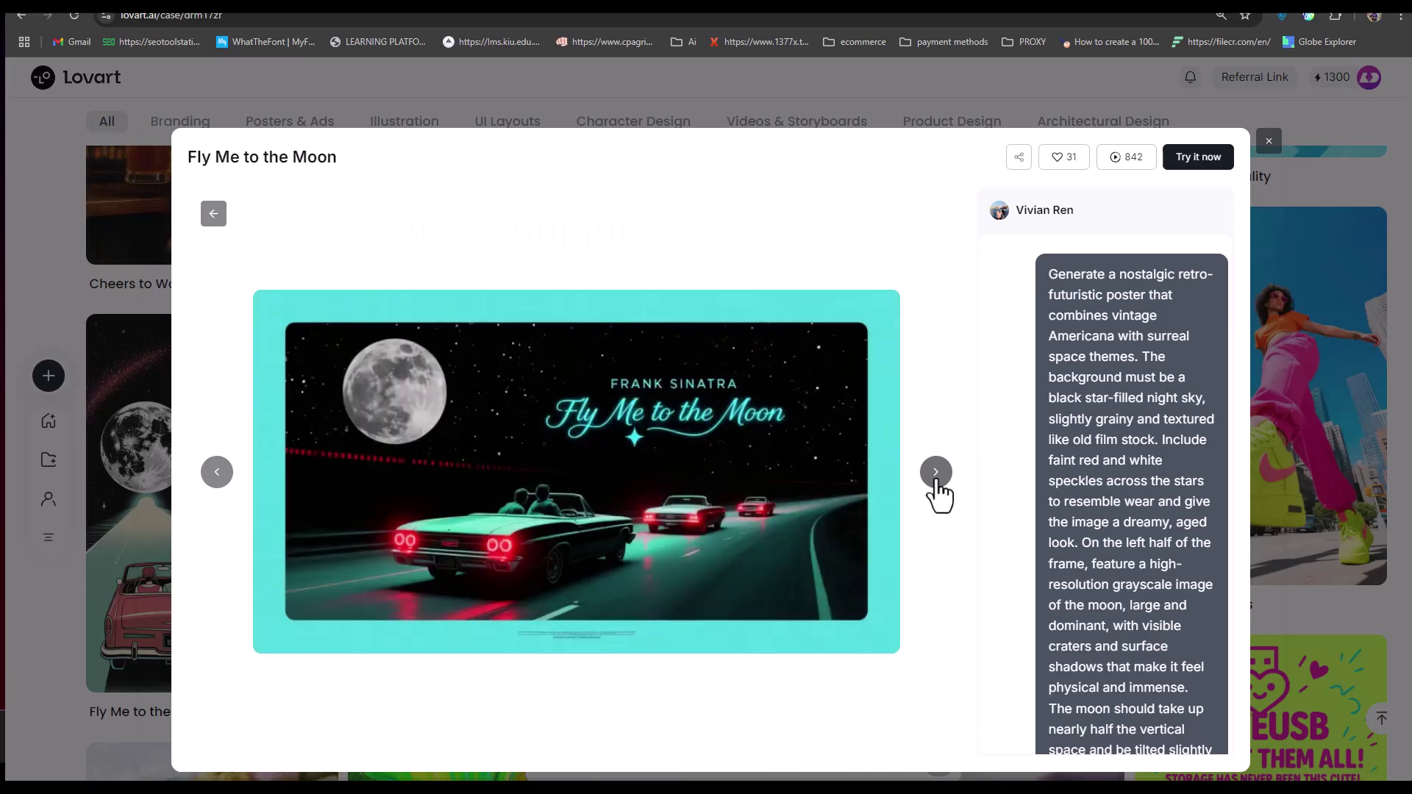
{"action": "key", "text": "Escape"}
{"action": "scroll", "coordinate": [707, 441], "scroll_direction": "down", "scroll_amount": 3}
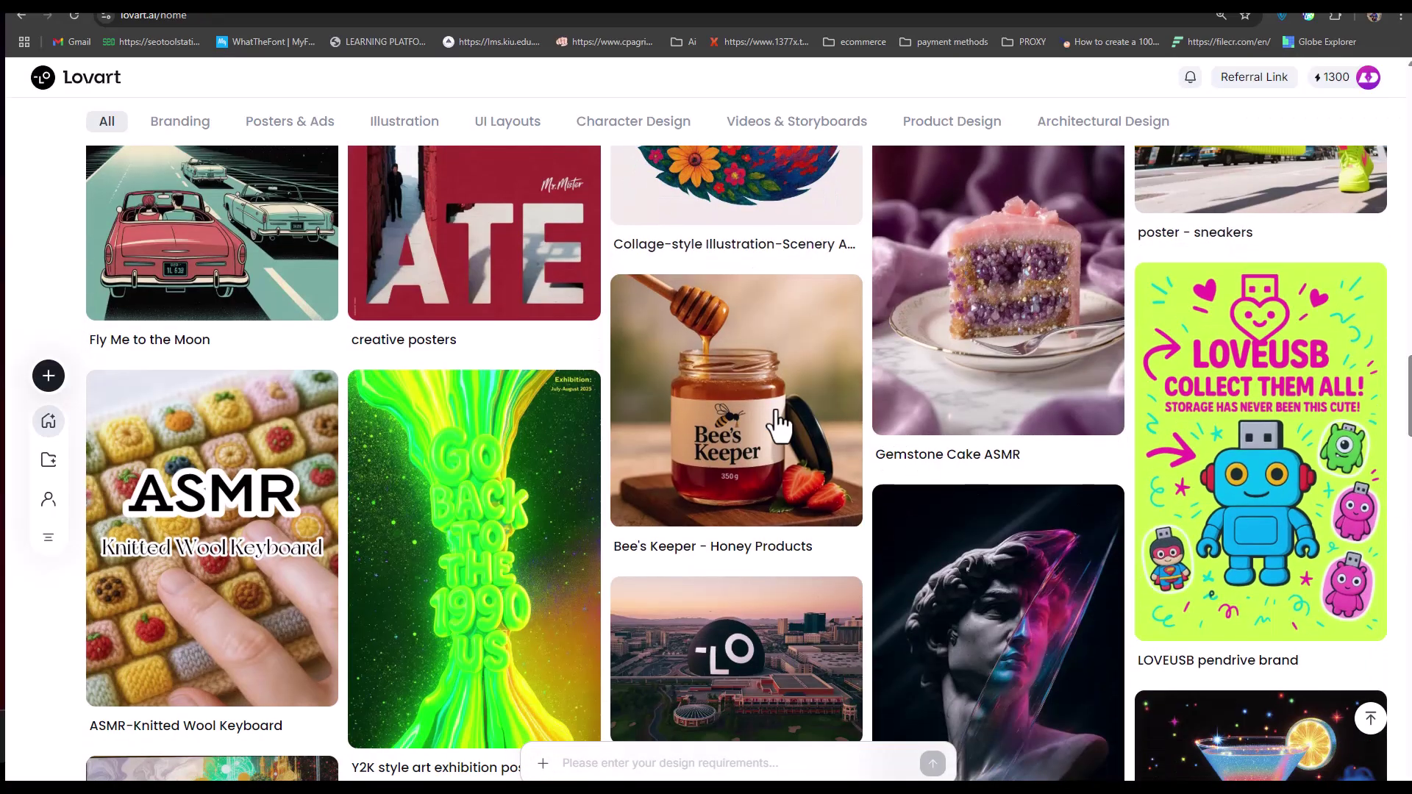
- Open the Bee's Keeper - Honey Products showcase and step through its honey product images
{"action": "left_click", "coordinate": [743, 417]}
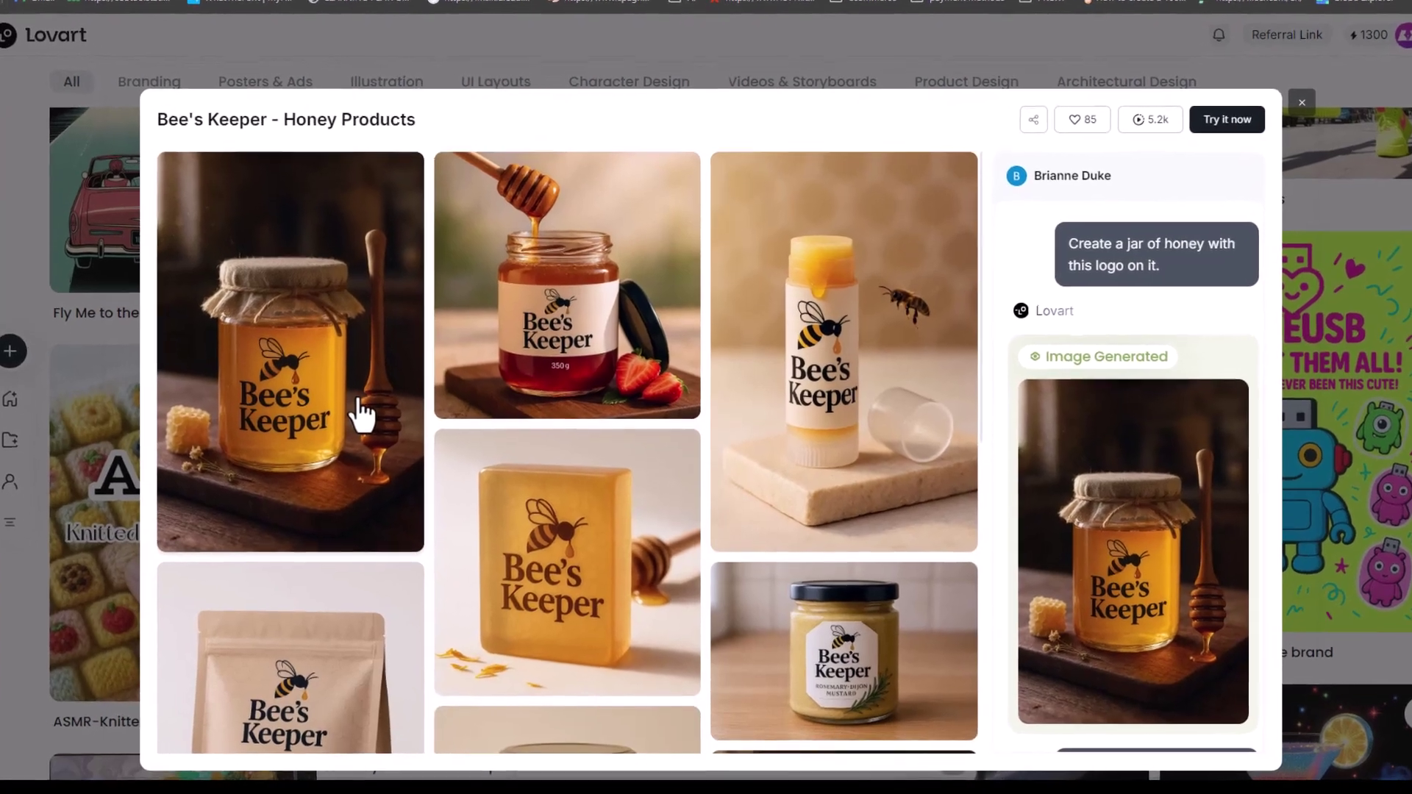
{"action": "scroll", "coordinate": [1015, 514], "scroll_direction": "down", "scroll_amount": 3}
{"action": "scroll", "coordinate": [595, 540], "scroll_direction": "down", "scroll_amount": 3}
{"action": "scroll", "coordinate": [872, 392], "scroll_direction": "up", "scroll_amount": 2}
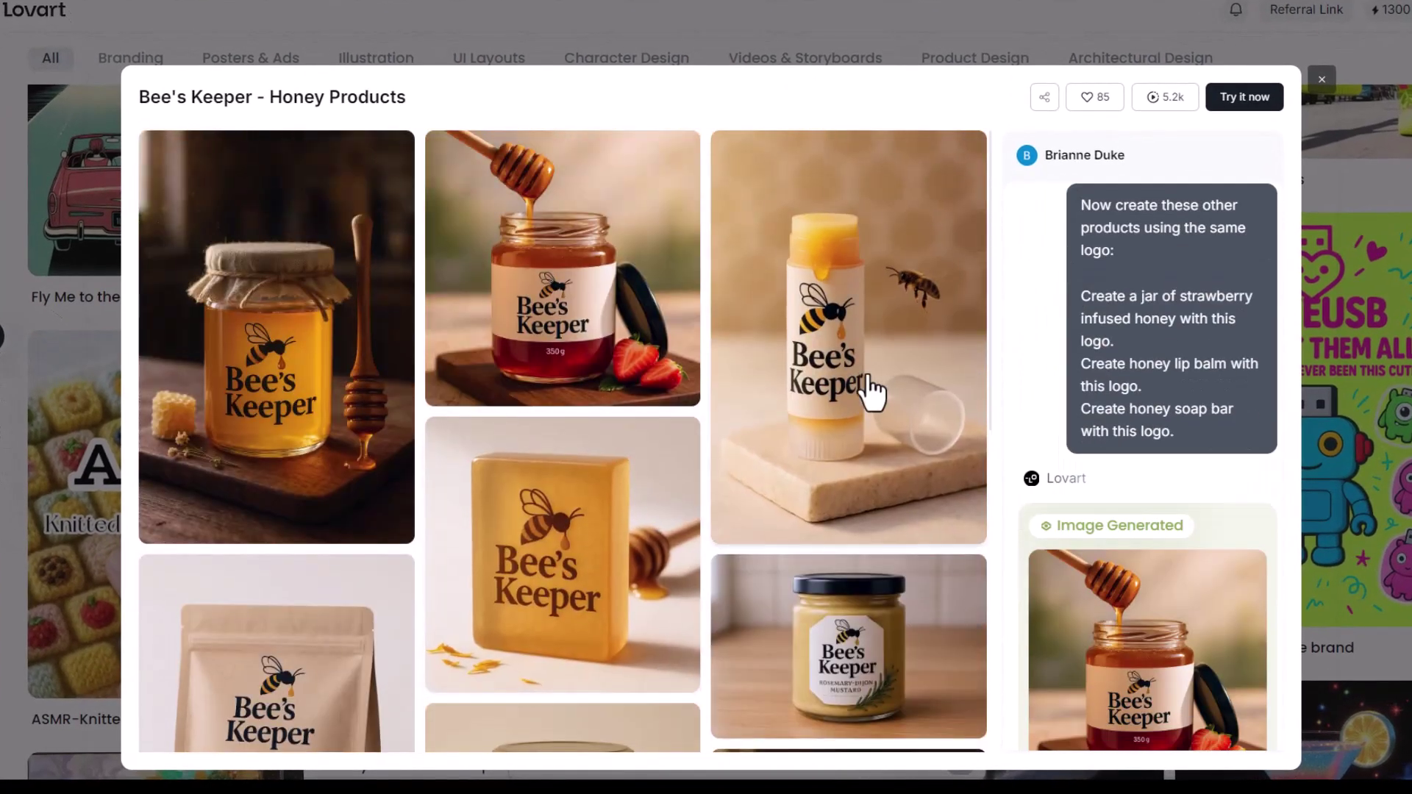
{"action": "left_click", "coordinate": [287, 381]}
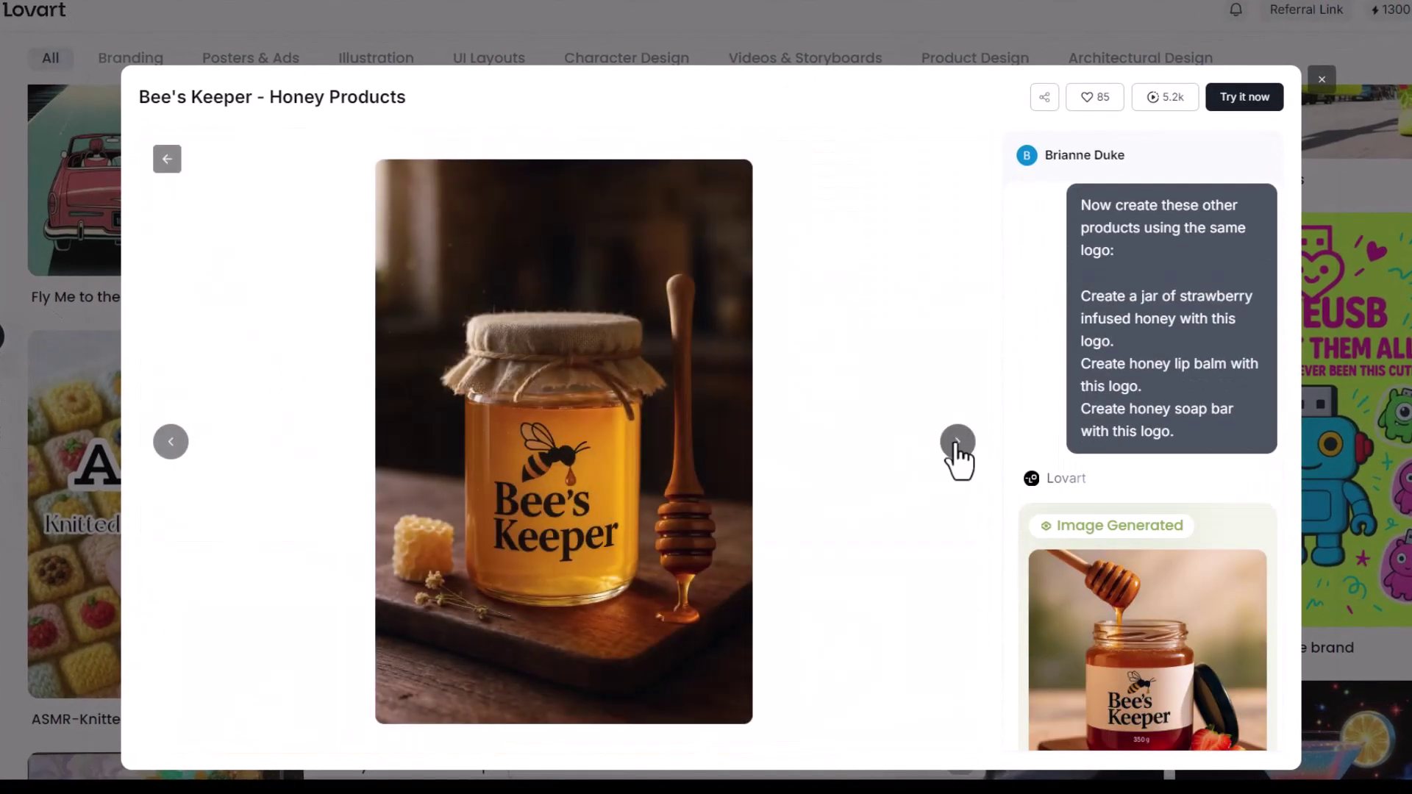
{"action": "left_click", "coordinate": [958, 443]}
{"action": "left_click", "coordinate": [957, 444]}
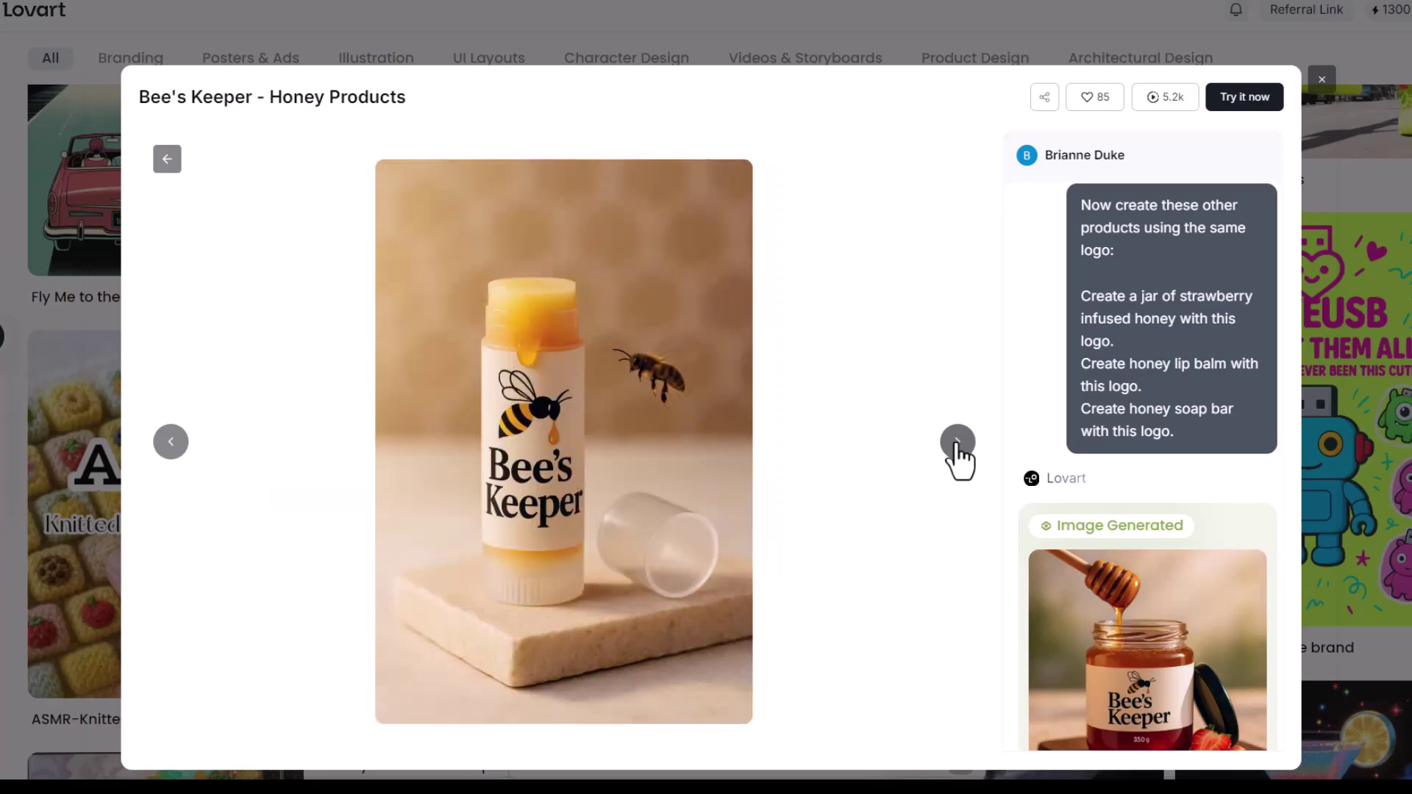
{"action": "left_click", "coordinate": [957, 444]}
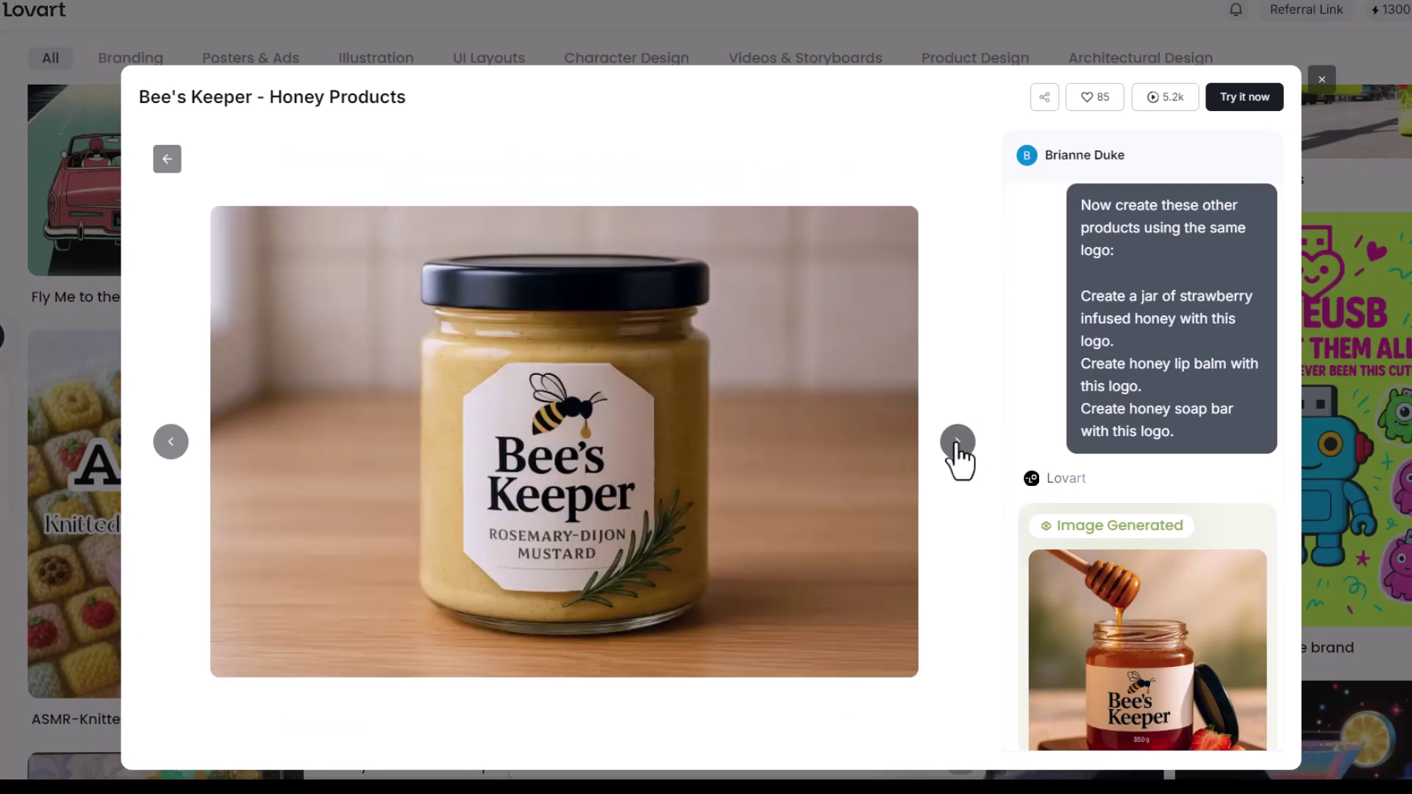
{"action": "left_click", "coordinate": [959, 443]}
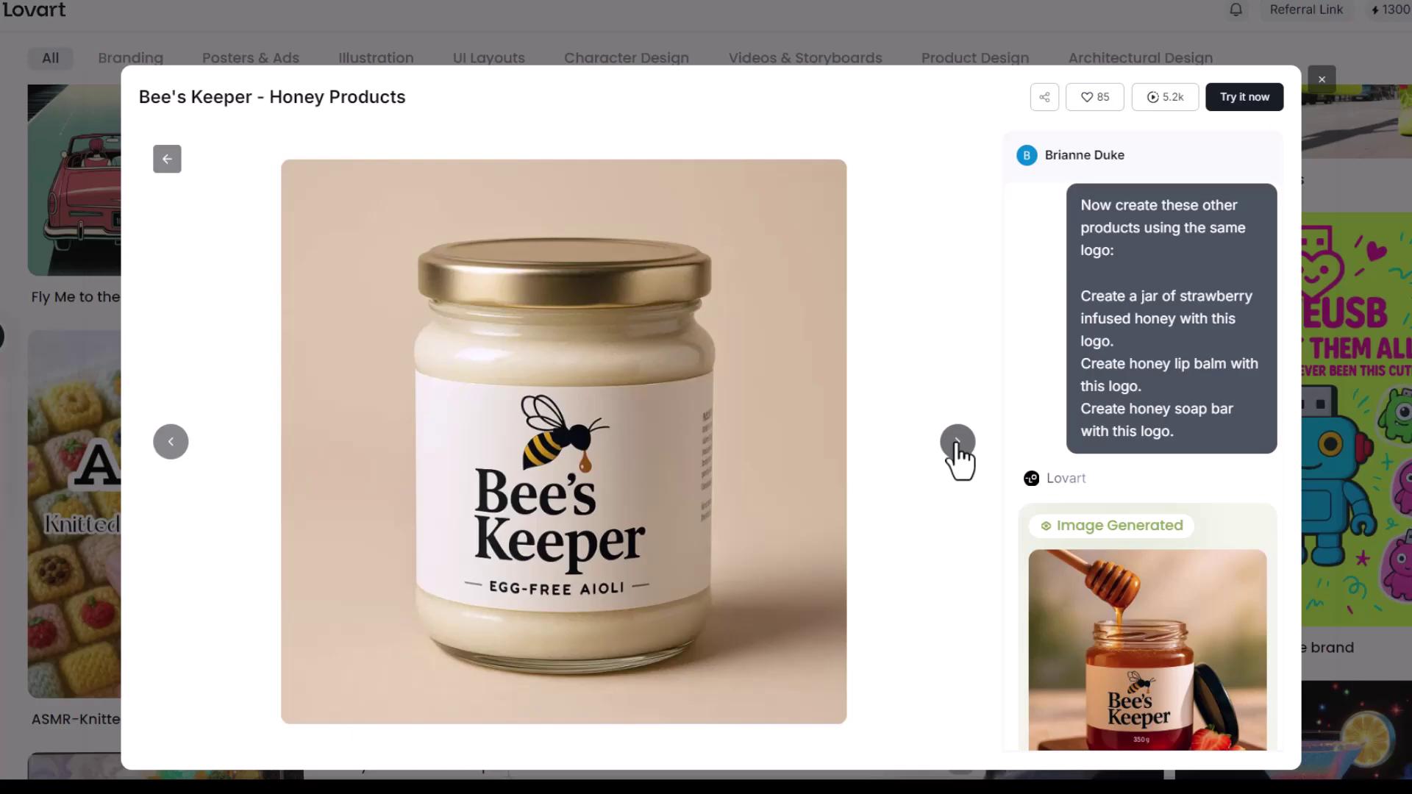
{"action": "left_click", "coordinate": [958, 444]}
{"action": "left_click", "coordinate": [959, 444]}
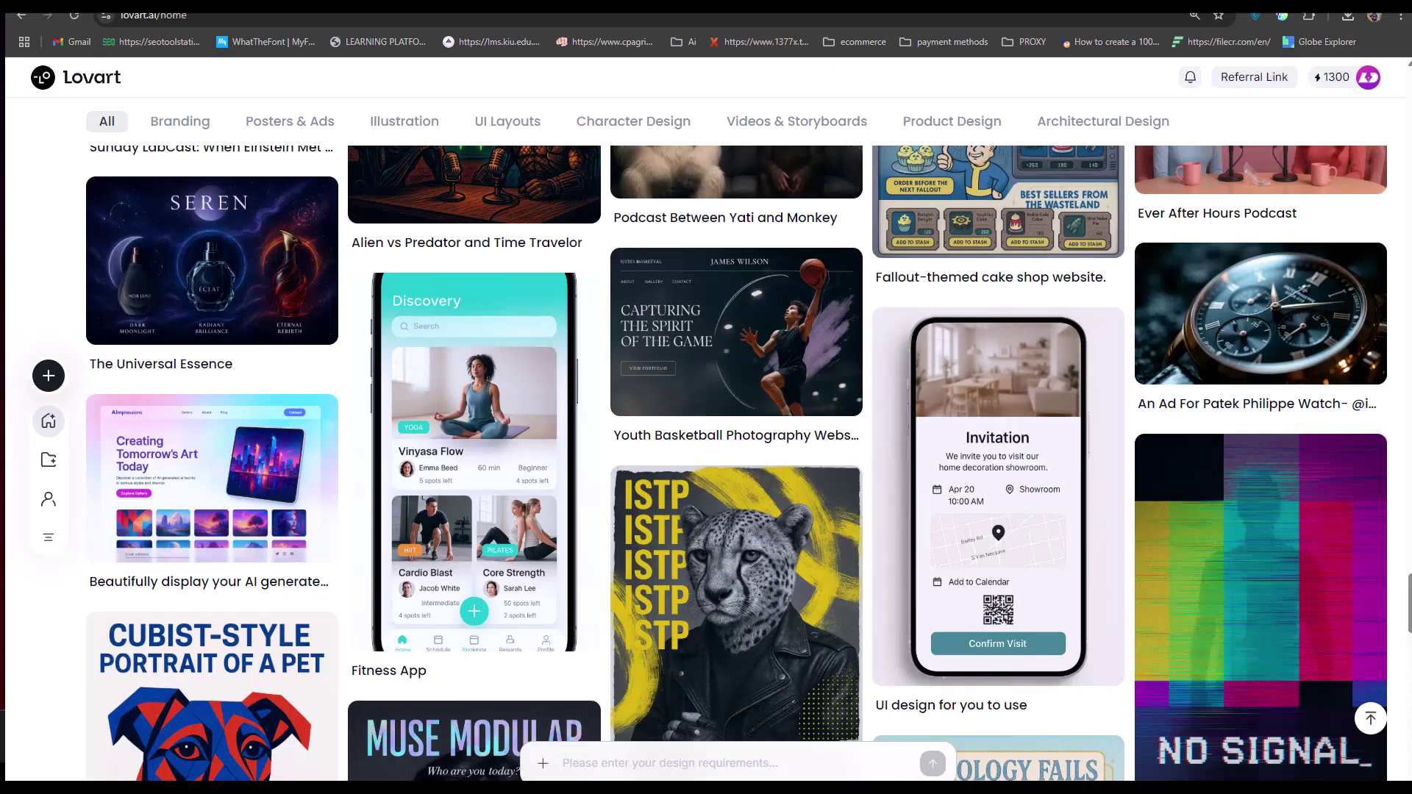
{"action": "left_click", "coordinate": [1013, 496]}
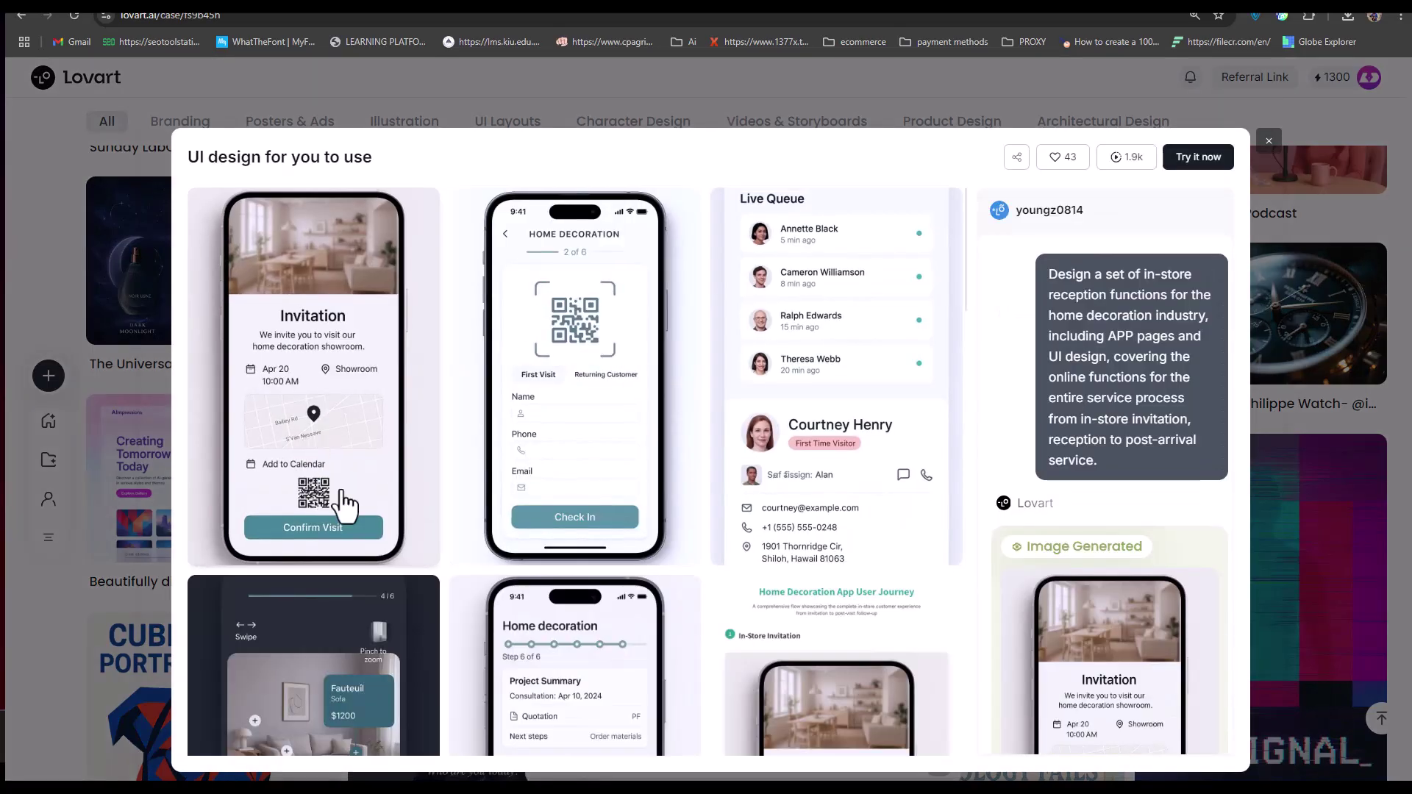
{"action": "scroll", "coordinate": [1141, 520], "scroll_direction": "down", "scroll_amount": 5}
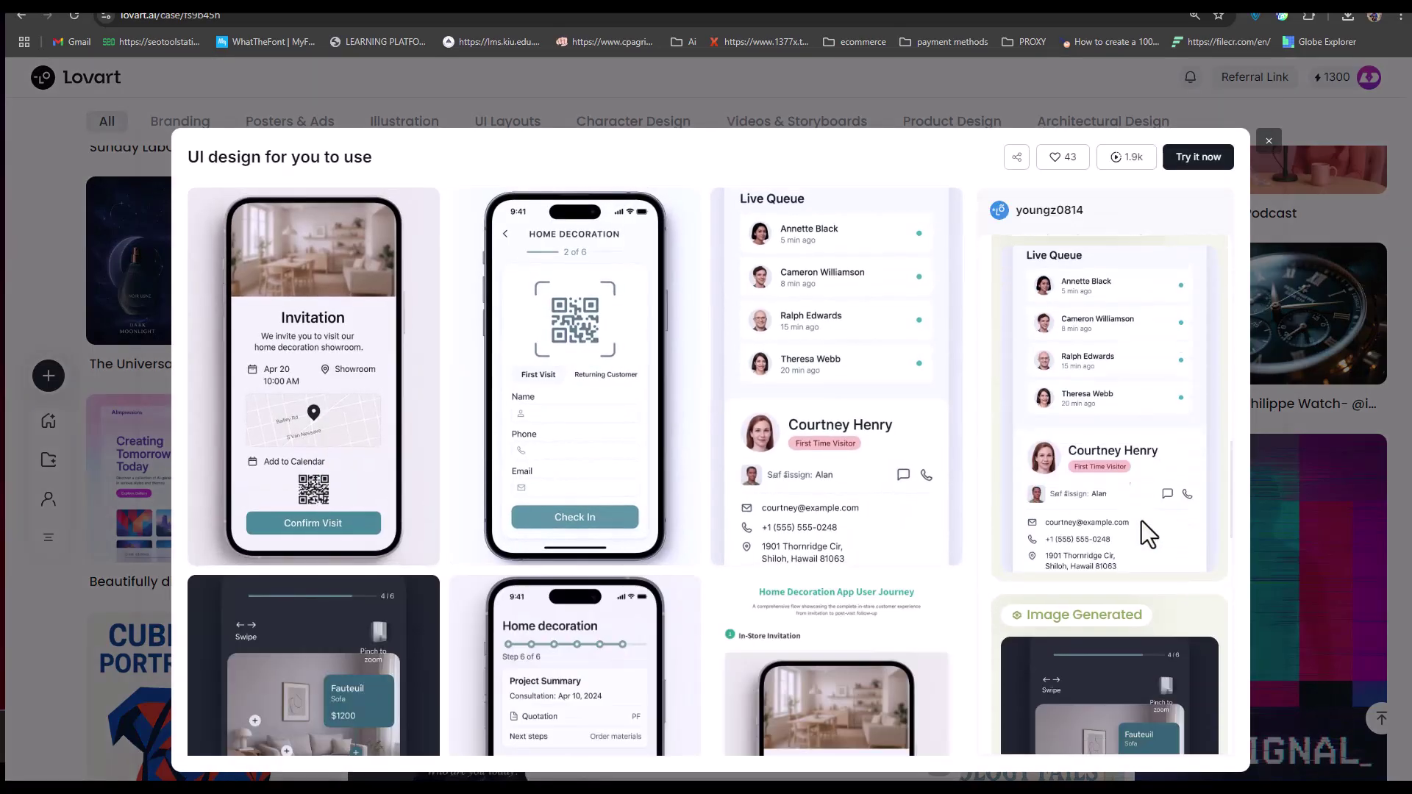
{"action": "scroll", "coordinate": [1141, 520], "scroll_direction": "up", "scroll_amount": 3}
{"action": "left_click", "coordinate": [261, 432]}
{"action": "left_click", "coordinate": [935, 474]}
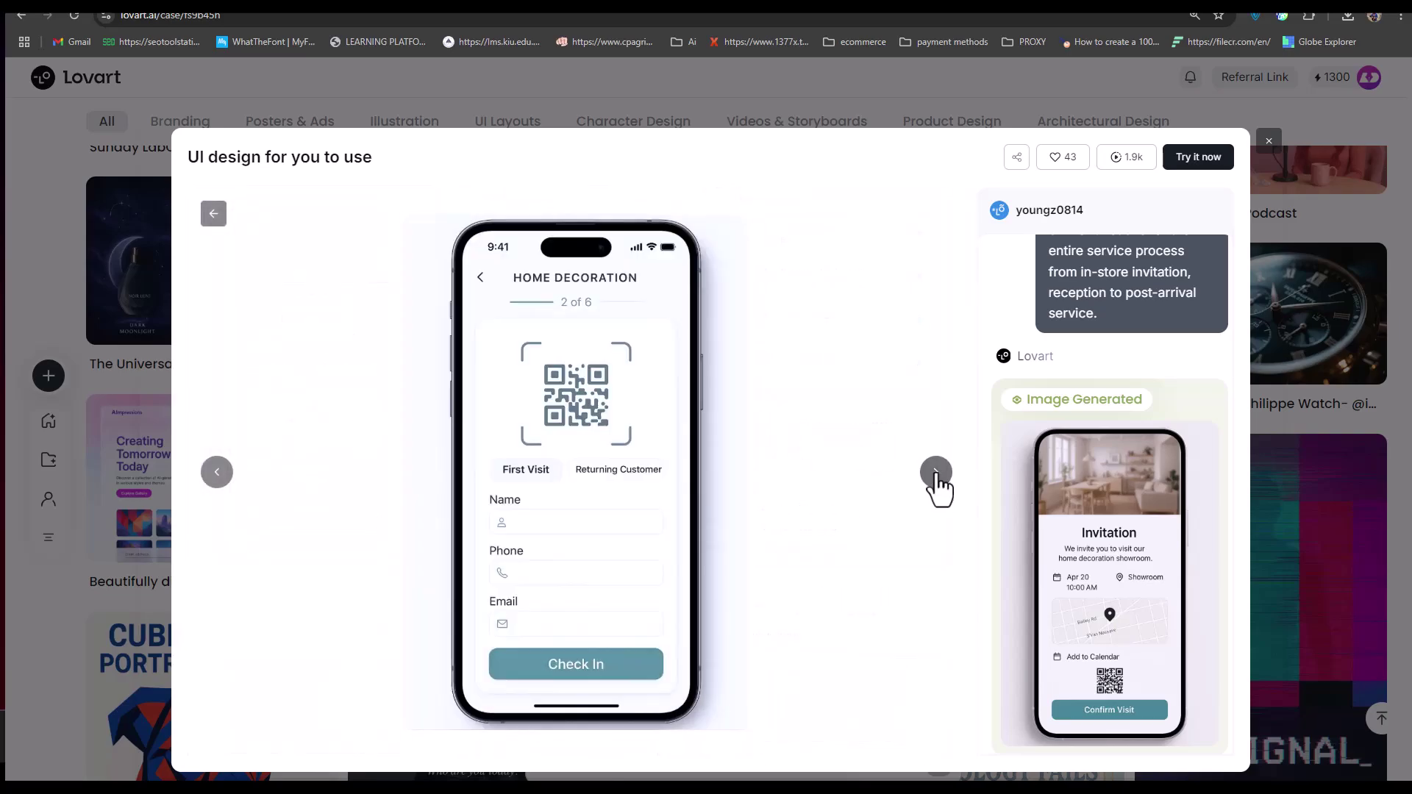
{"action": "left_click", "coordinate": [936, 475]}
{"action": "left_click", "coordinate": [935, 475]}
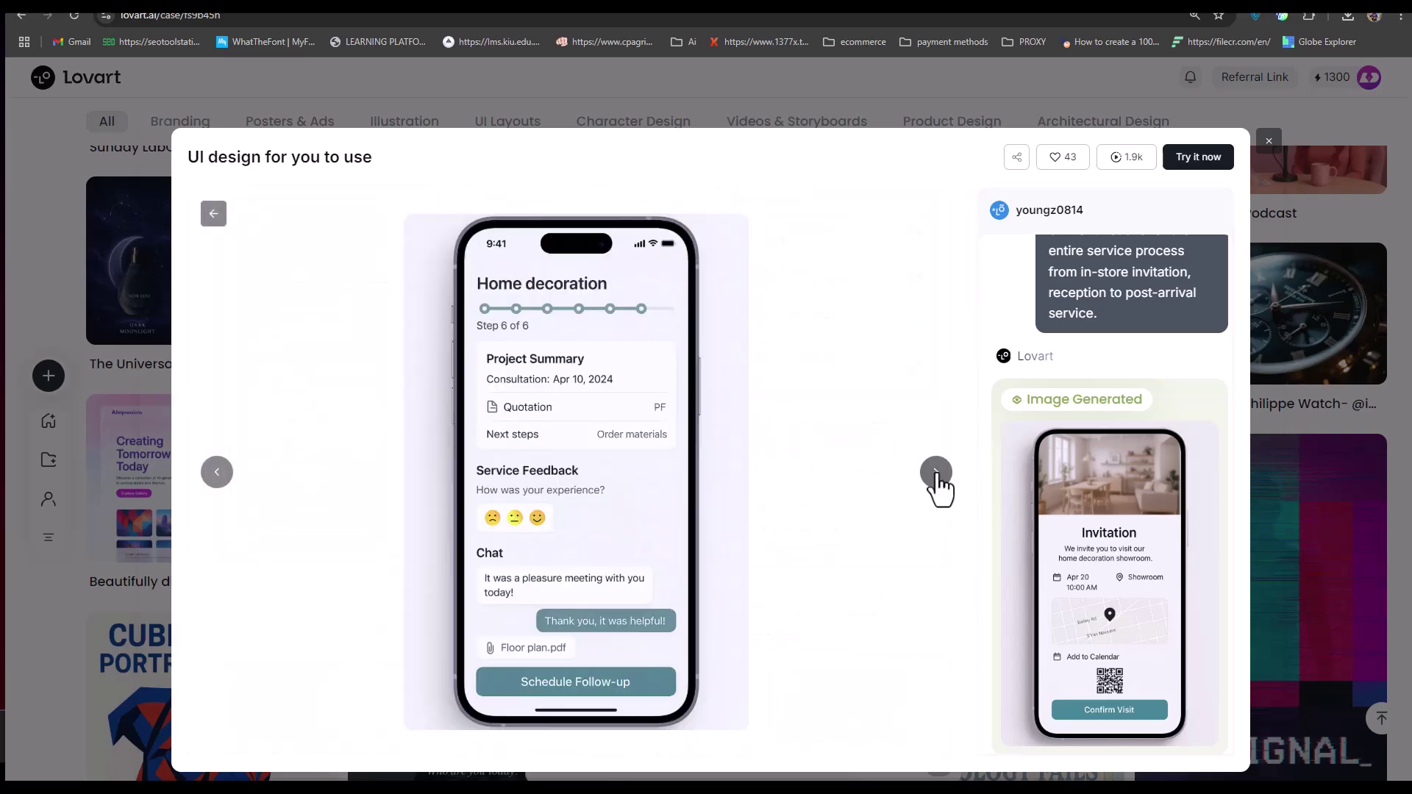
{"action": "left_click", "coordinate": [936, 482]}
{"action": "left_click", "coordinate": [1381, 737]}
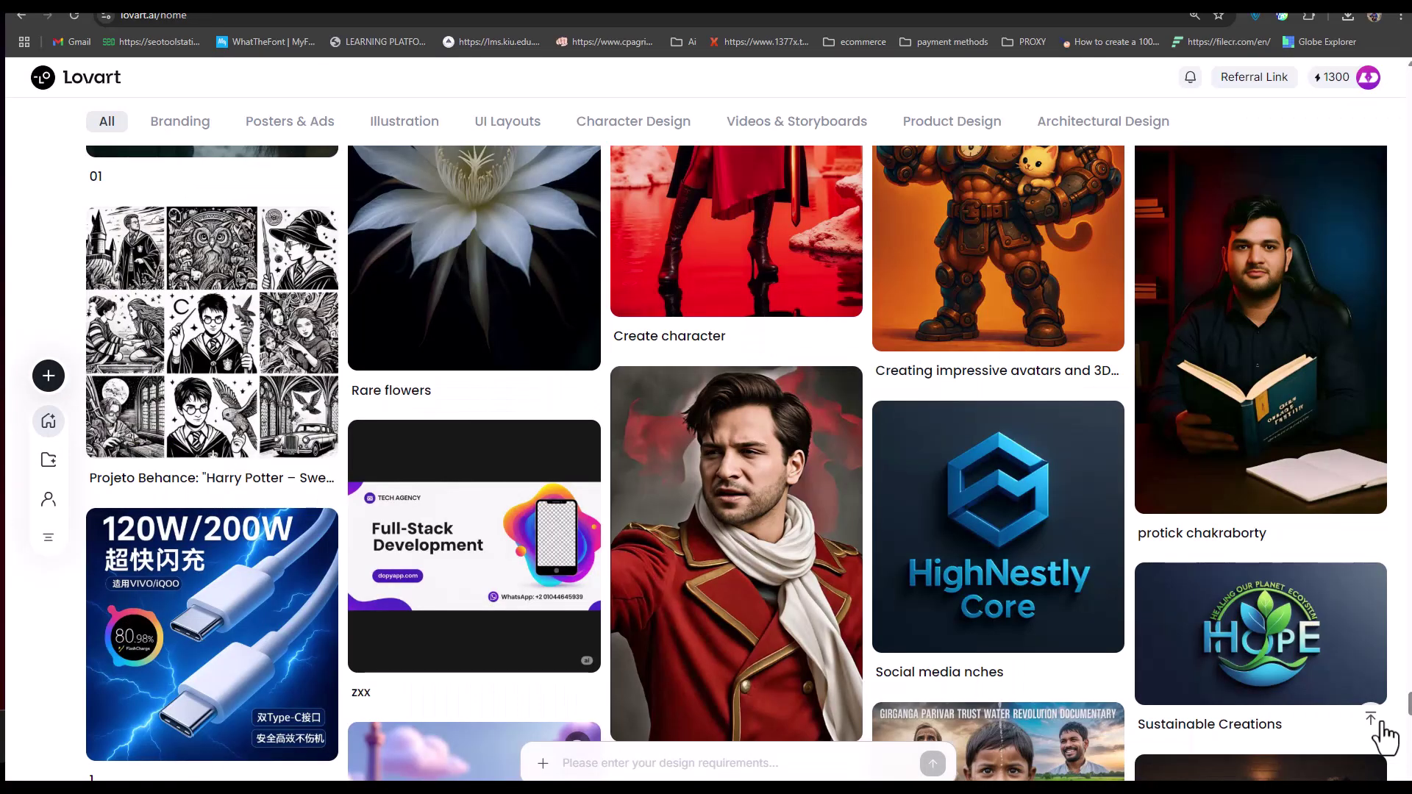
{"action": "scroll", "coordinate": [1382, 737], "scroll_direction": "down", "scroll_amount": 2}
{"action": "scroll", "coordinate": [1380, 728], "scroll_direction": "down", "scroll_amount": 4}
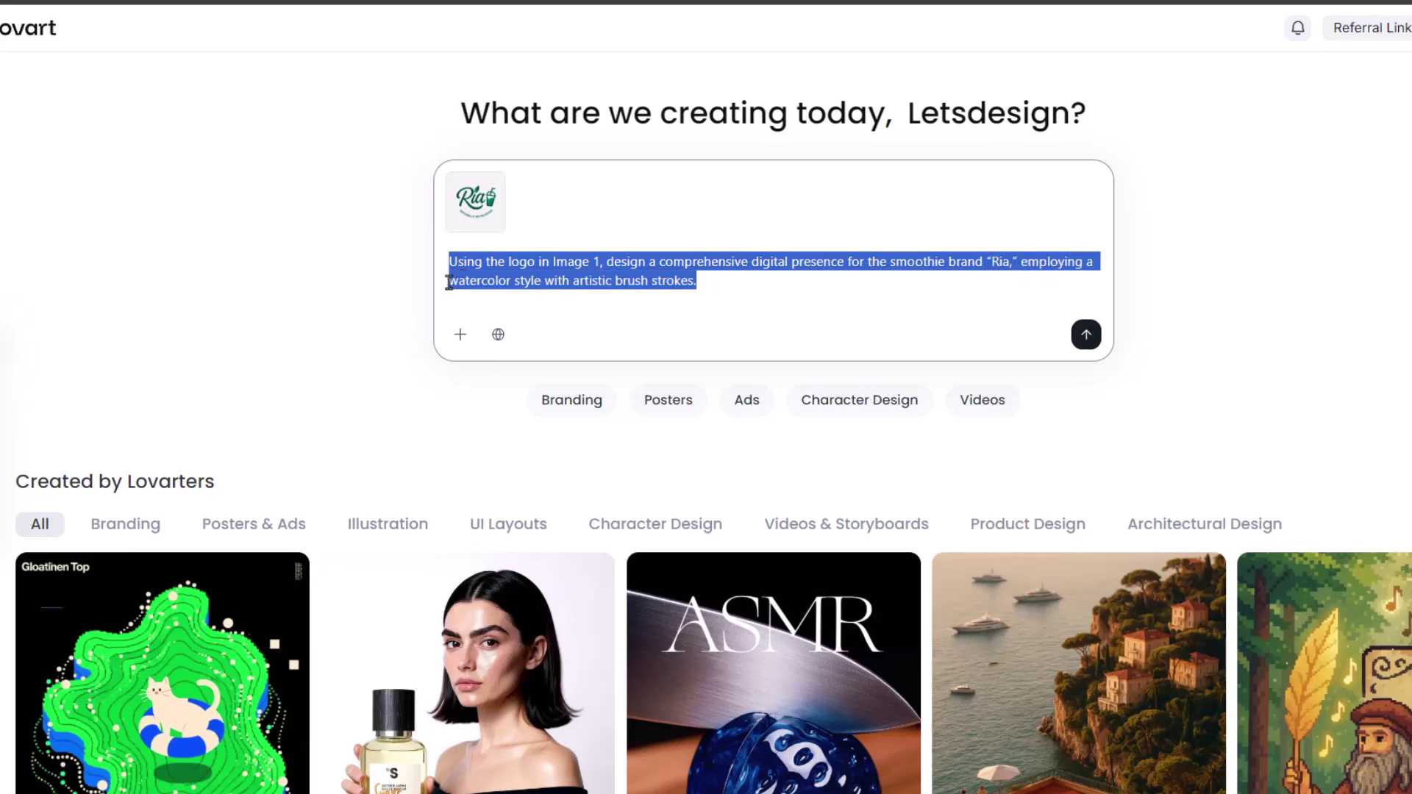
- Select all of the Ria watercolor prompt text, then deselect it
{"action": "key", "text": "ctrl+a"}
{"action": "left_click", "coordinate": [623, 323]}
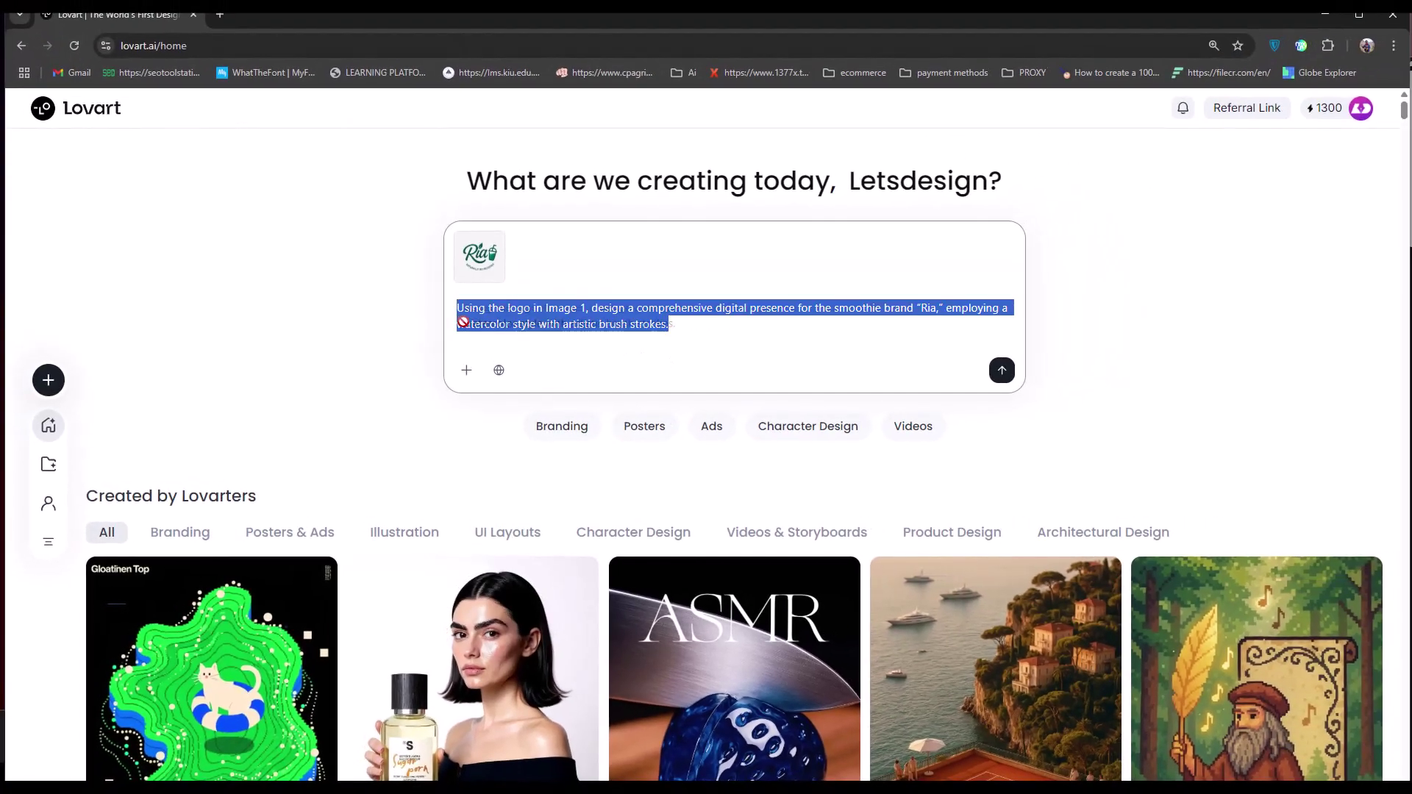
- Send the Ria smoothie request, then pick the third smoothie and an artistic watercolor food image
{"action": "left_click", "coordinate": [1000, 371]}
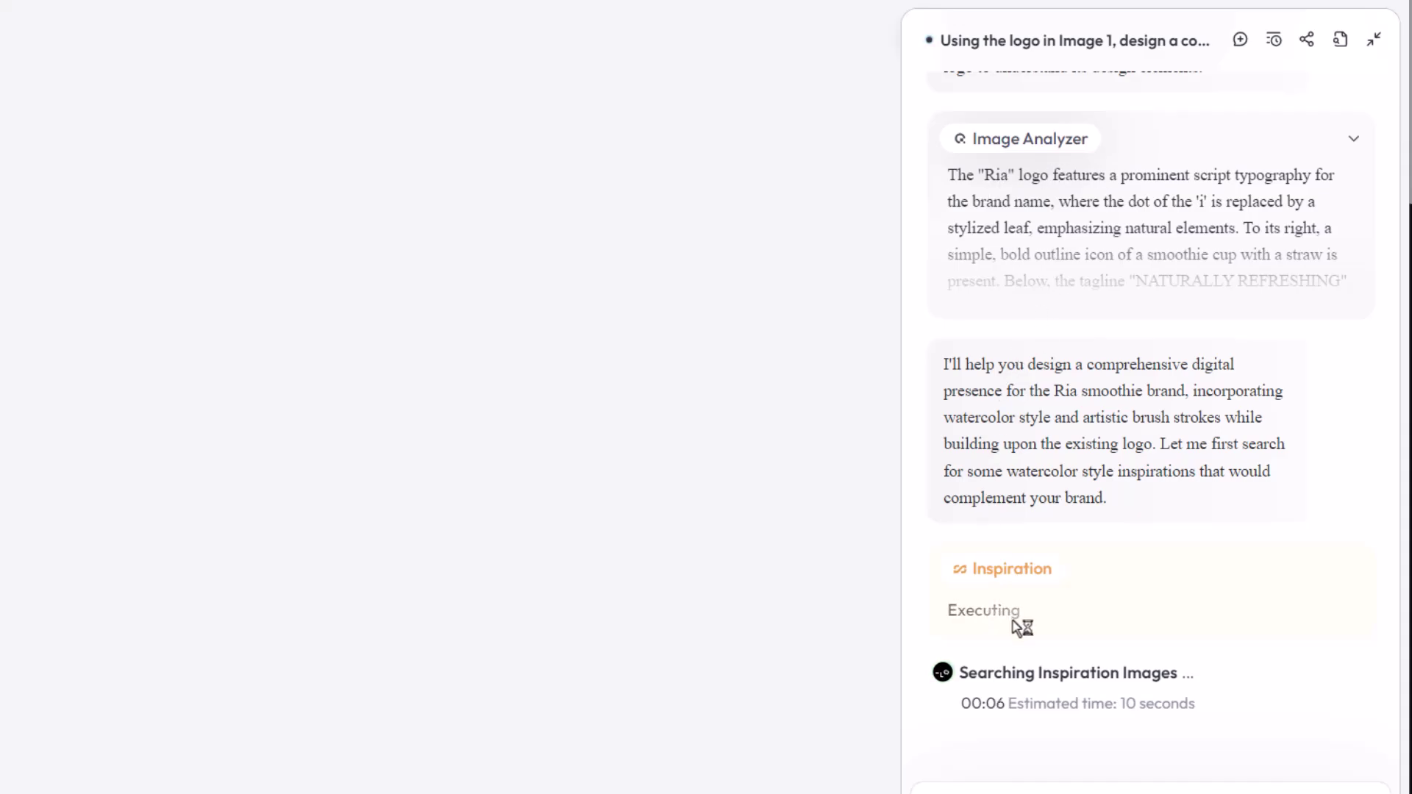
{"action": "scroll", "coordinate": [1009, 655], "scroll_direction": "up", "scroll_amount": 3}
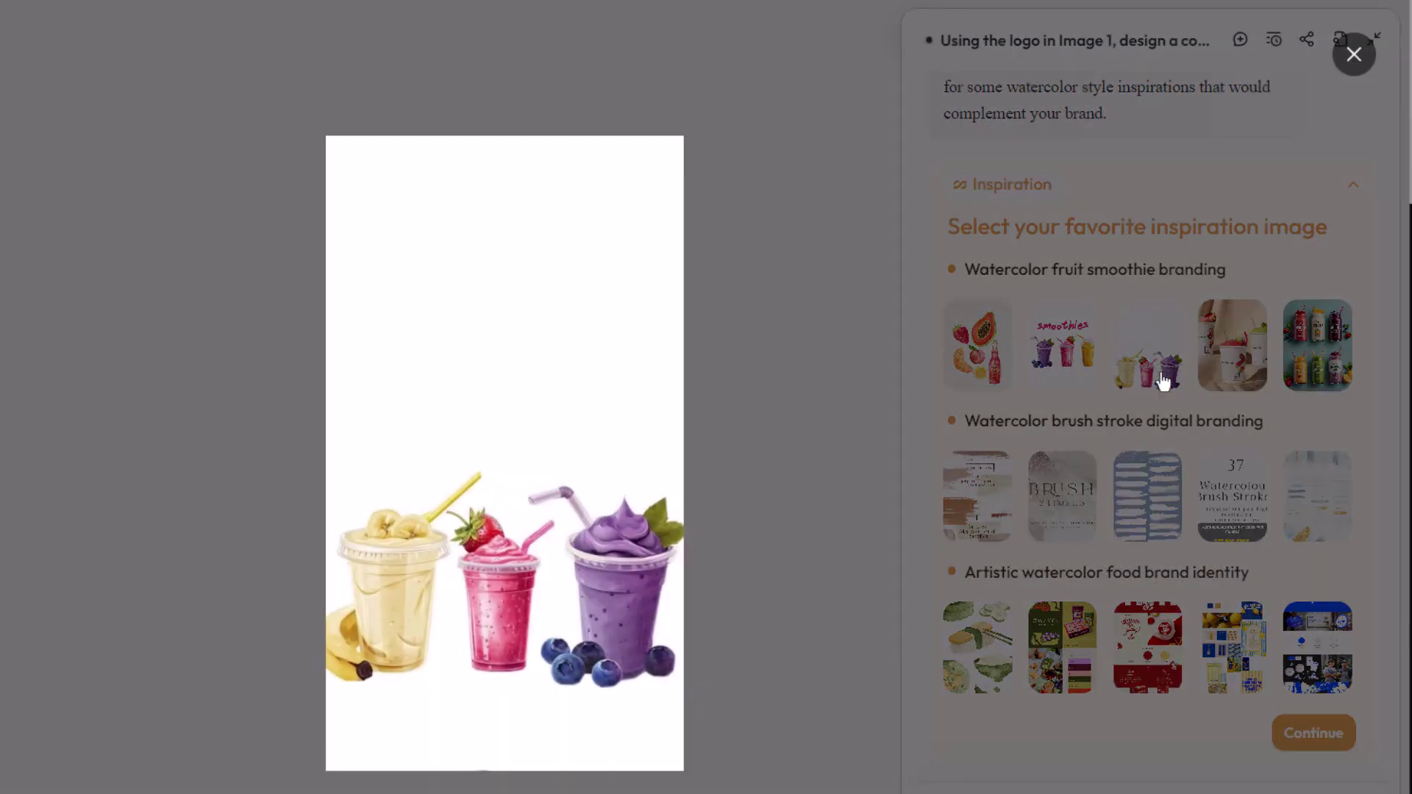
{"action": "left_click", "coordinate": [1162, 381]}
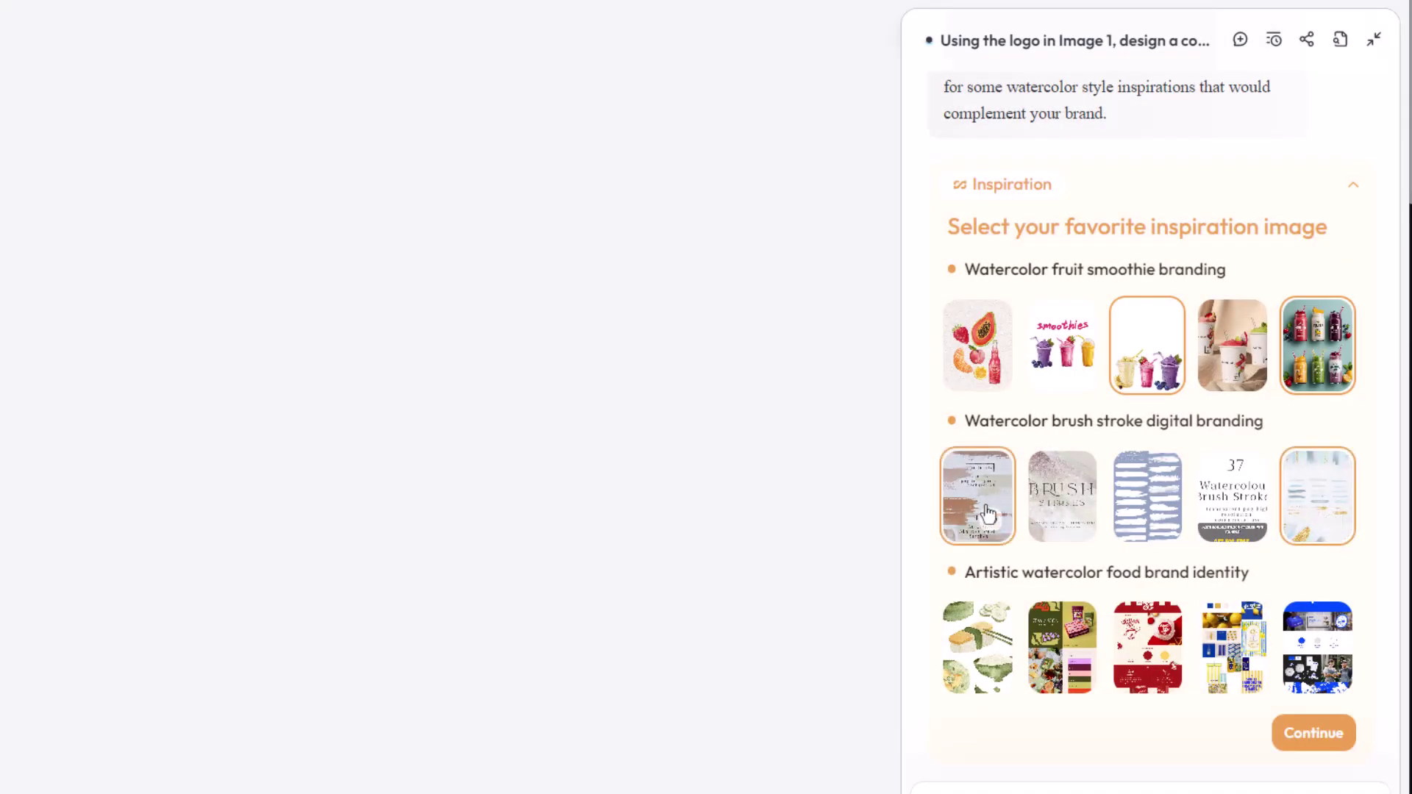
{"action": "left_click", "coordinate": [1062, 646]}
{"action": "scroll", "coordinate": [1376, 581], "scroll_direction": "down", "scroll_amount": 1}
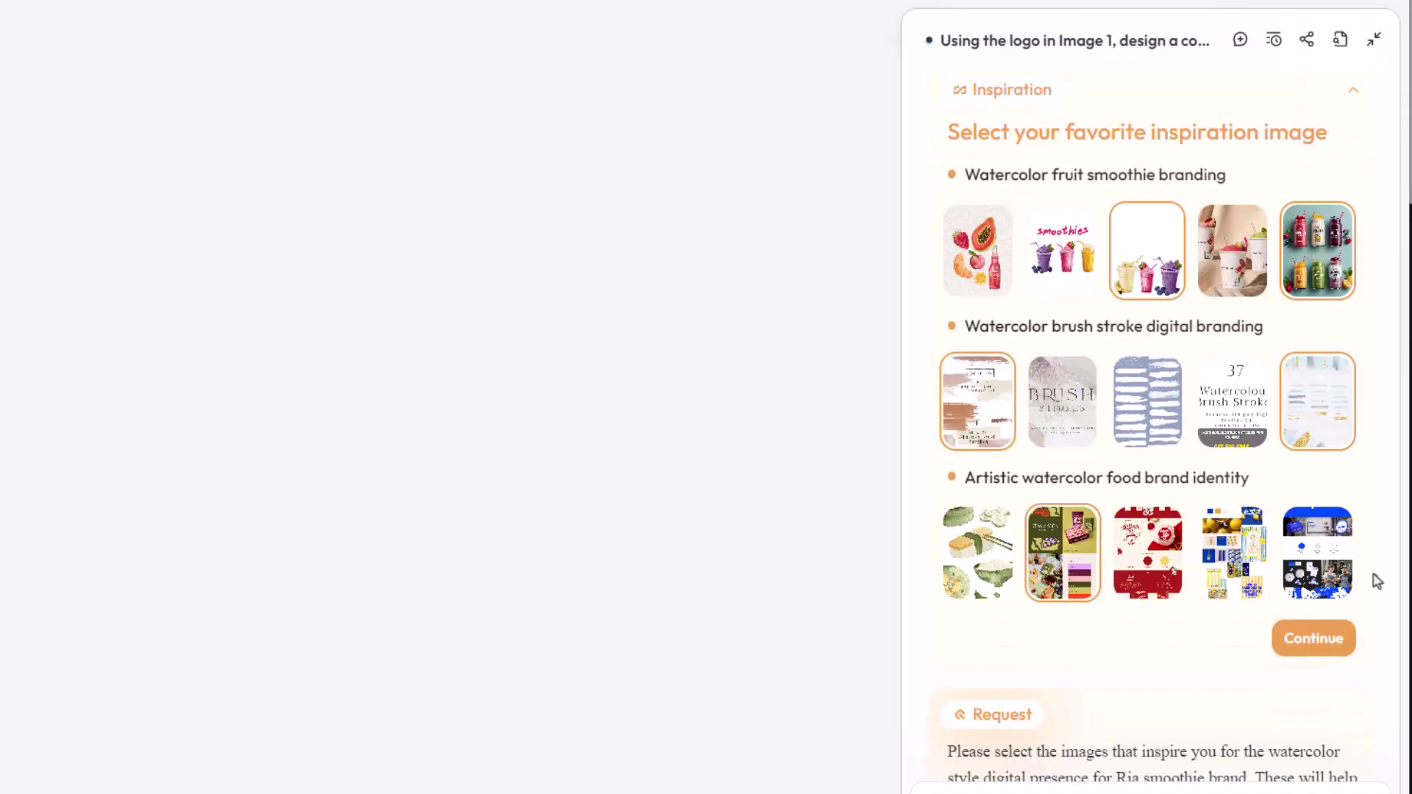
- Submit the inspiration picks, then preview the generated mobile app screen and smoothie bottle packaging
{"action": "left_click", "coordinate": [1329, 639]}
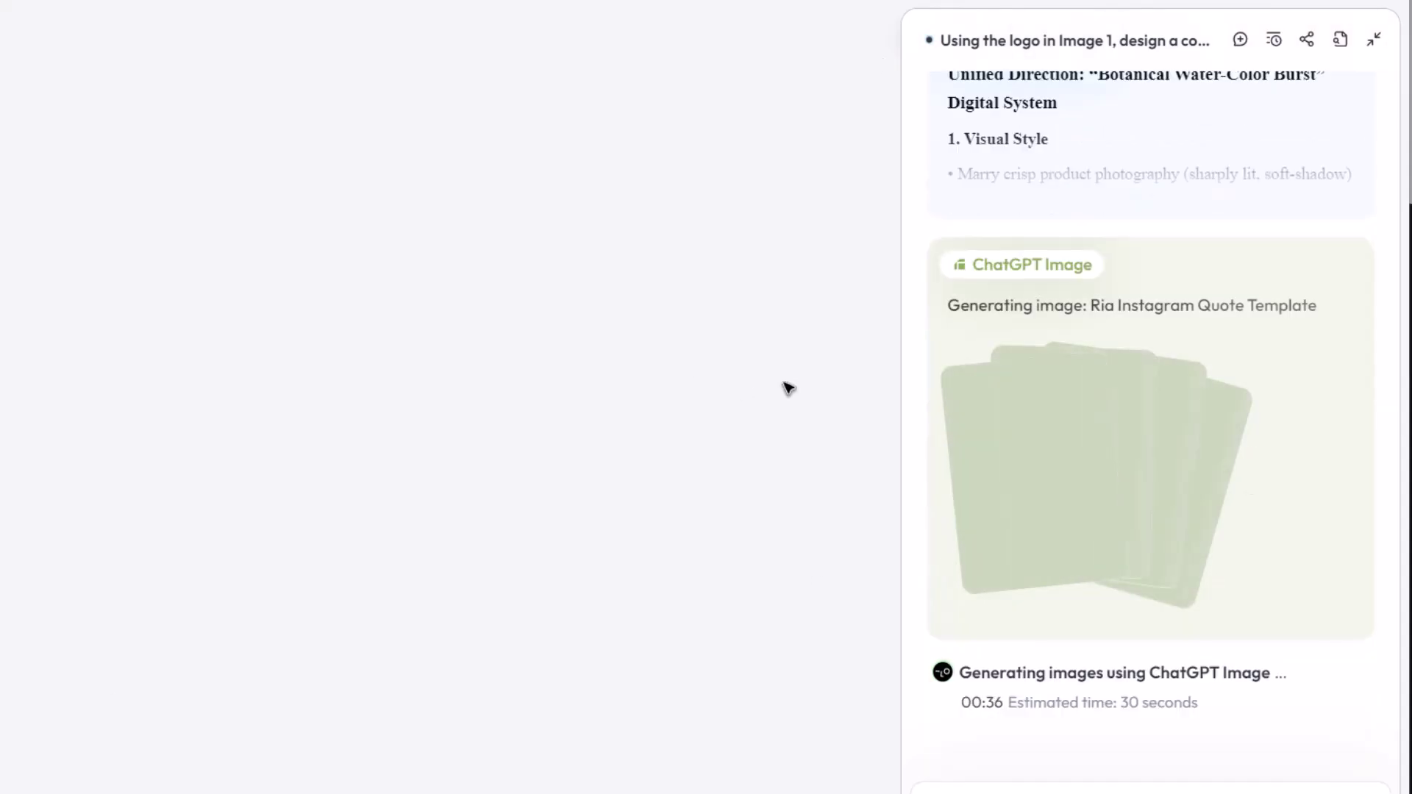
{"action": "left_click_drag", "start_coordinate": [658, 660], "coordinate": [25, 691]}
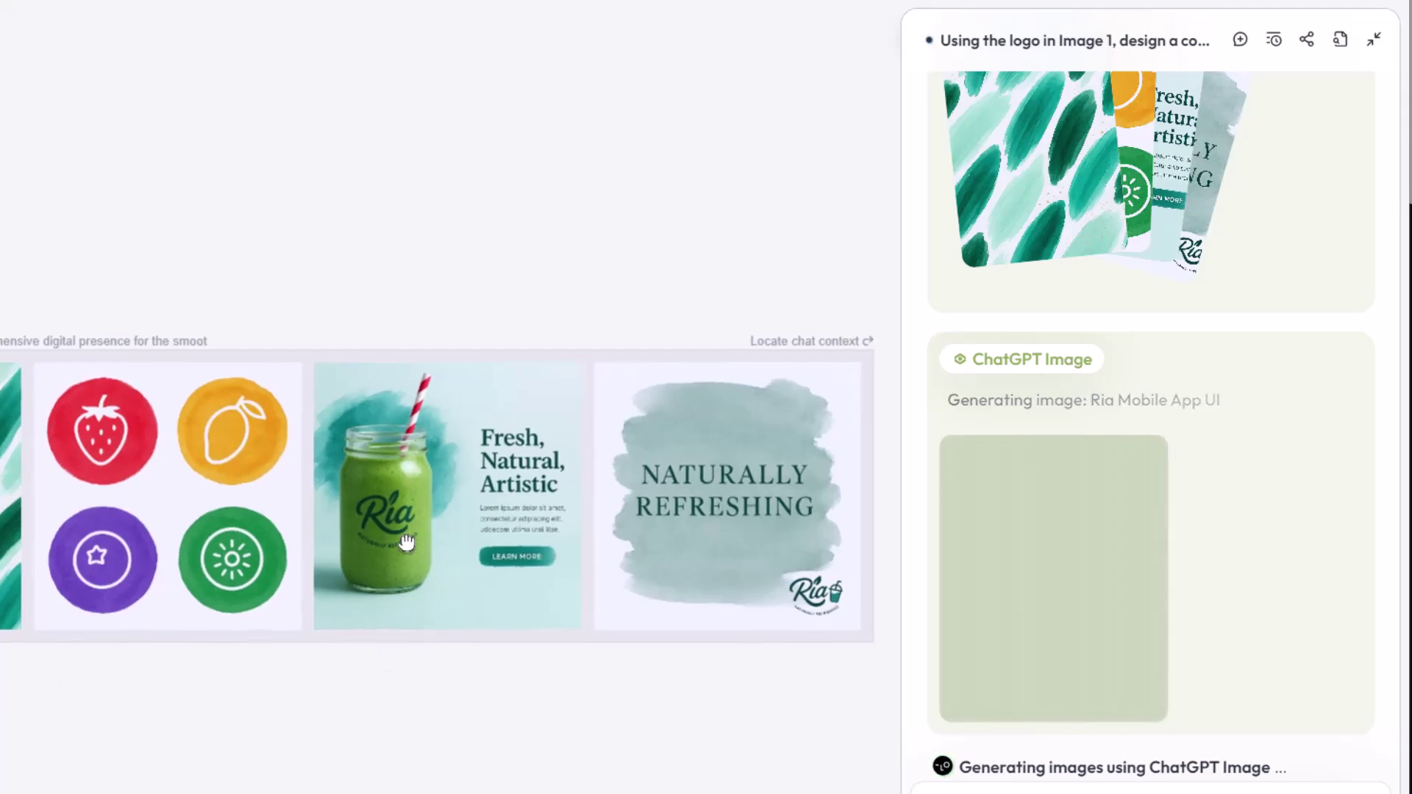
{"action": "scroll", "coordinate": [406, 542], "scroll_direction": "up", "scroll_amount": 2}
{"action": "scroll", "coordinate": [407, 541], "scroll_direction": "down", "scroll_amount": 4}
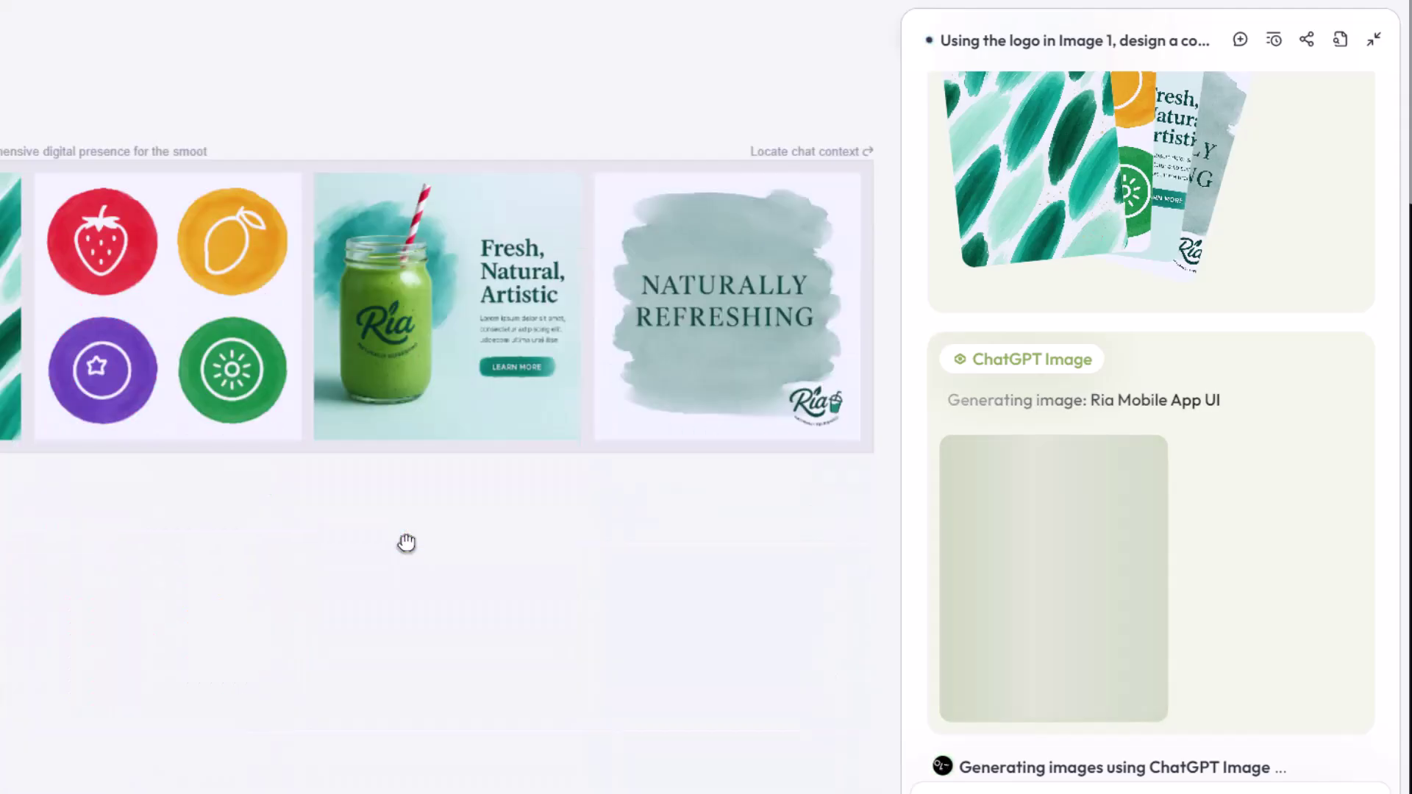
{"action": "scroll", "coordinate": [406, 542], "scroll_direction": "up", "scroll_amount": 1}
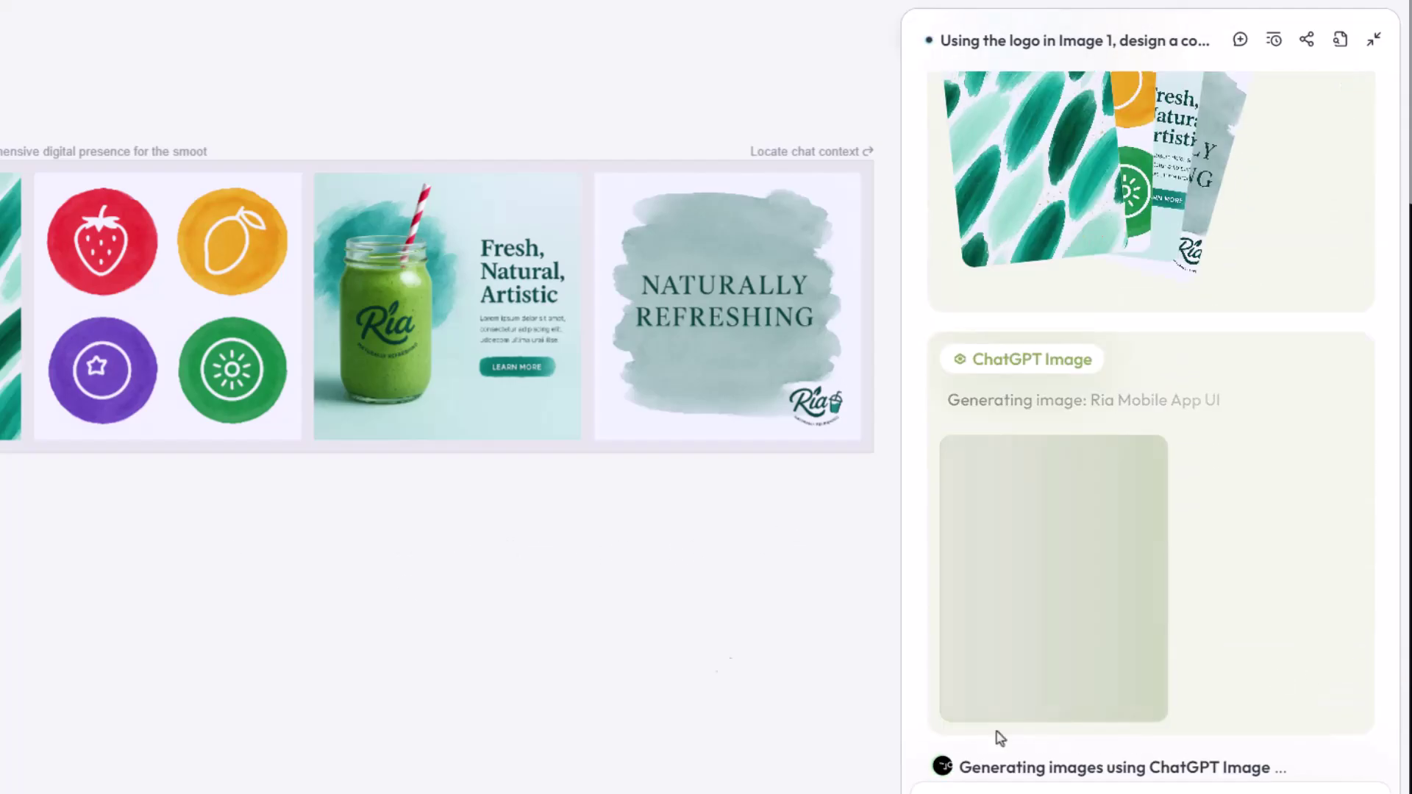
{"action": "scroll", "coordinate": [959, 351], "scroll_direction": "down", "scroll_amount": 2}
{"action": "left_click", "coordinate": [1070, 361]}
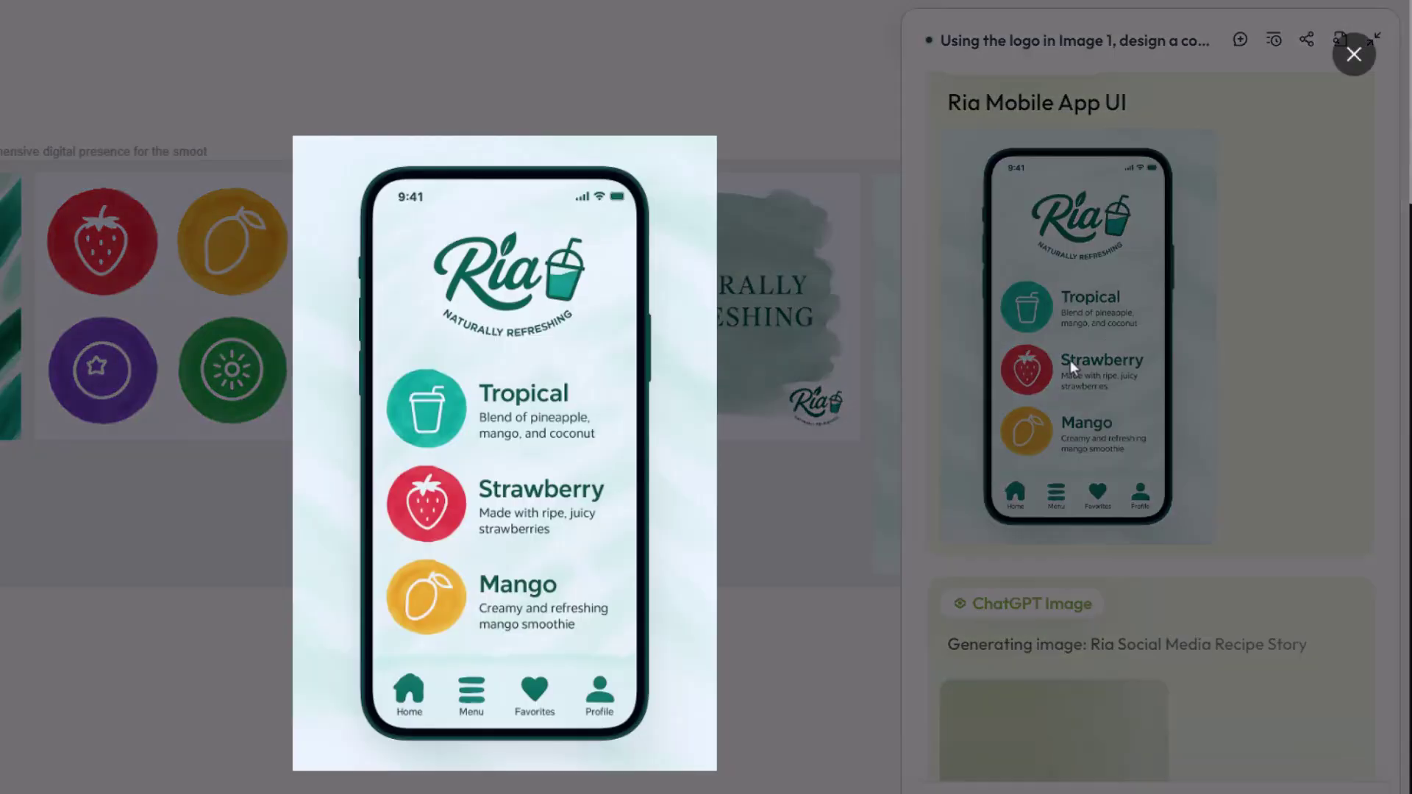
{"action": "scroll", "coordinate": [581, 458], "scroll_direction": "up", "scroll_amount": 3}
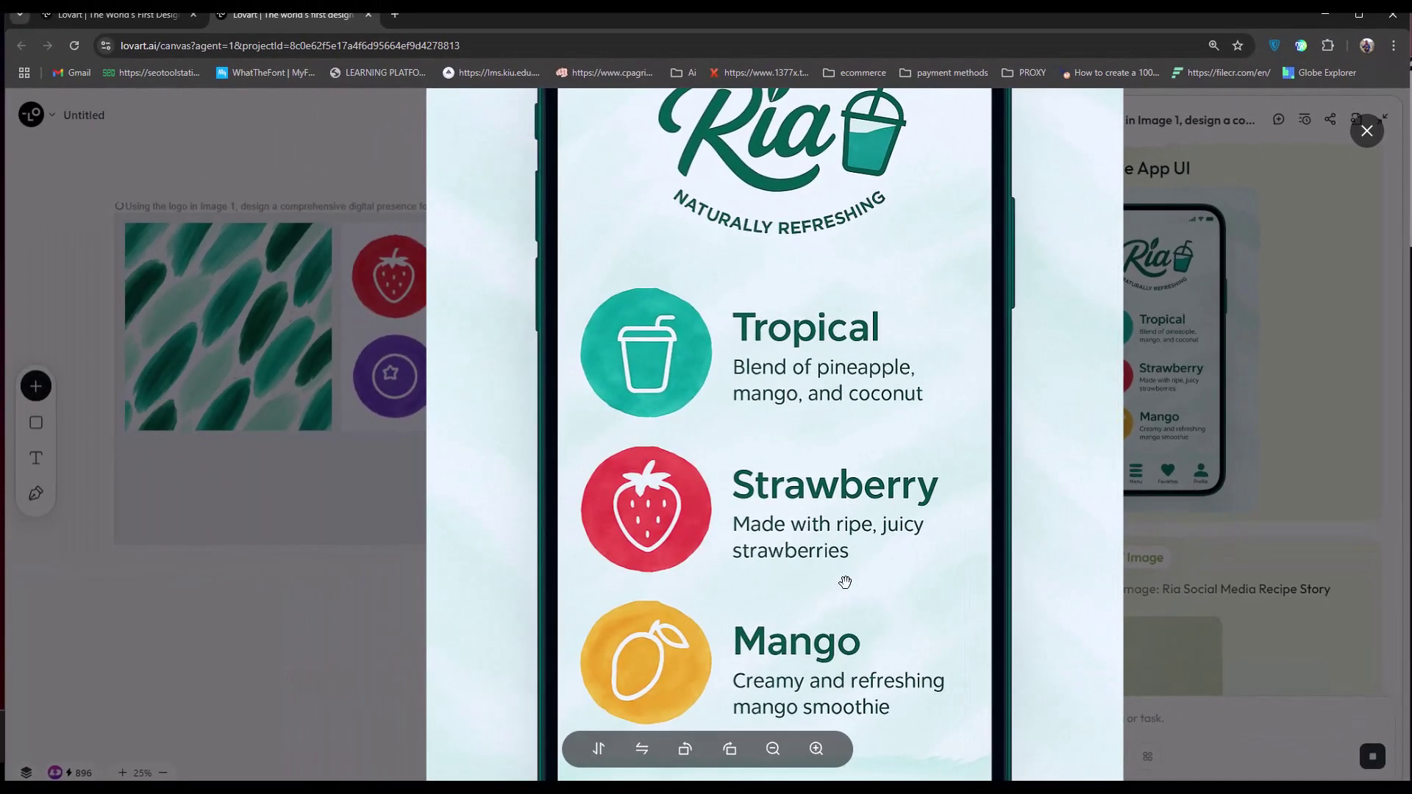
{"action": "left_click_drag", "start_coordinate": [845, 582], "coordinate": [842, 401]}
{"action": "left_click", "coordinate": [1229, 585]}
{"action": "scroll", "coordinate": [1229, 584], "scroll_direction": "up", "scroll_amount": 2}
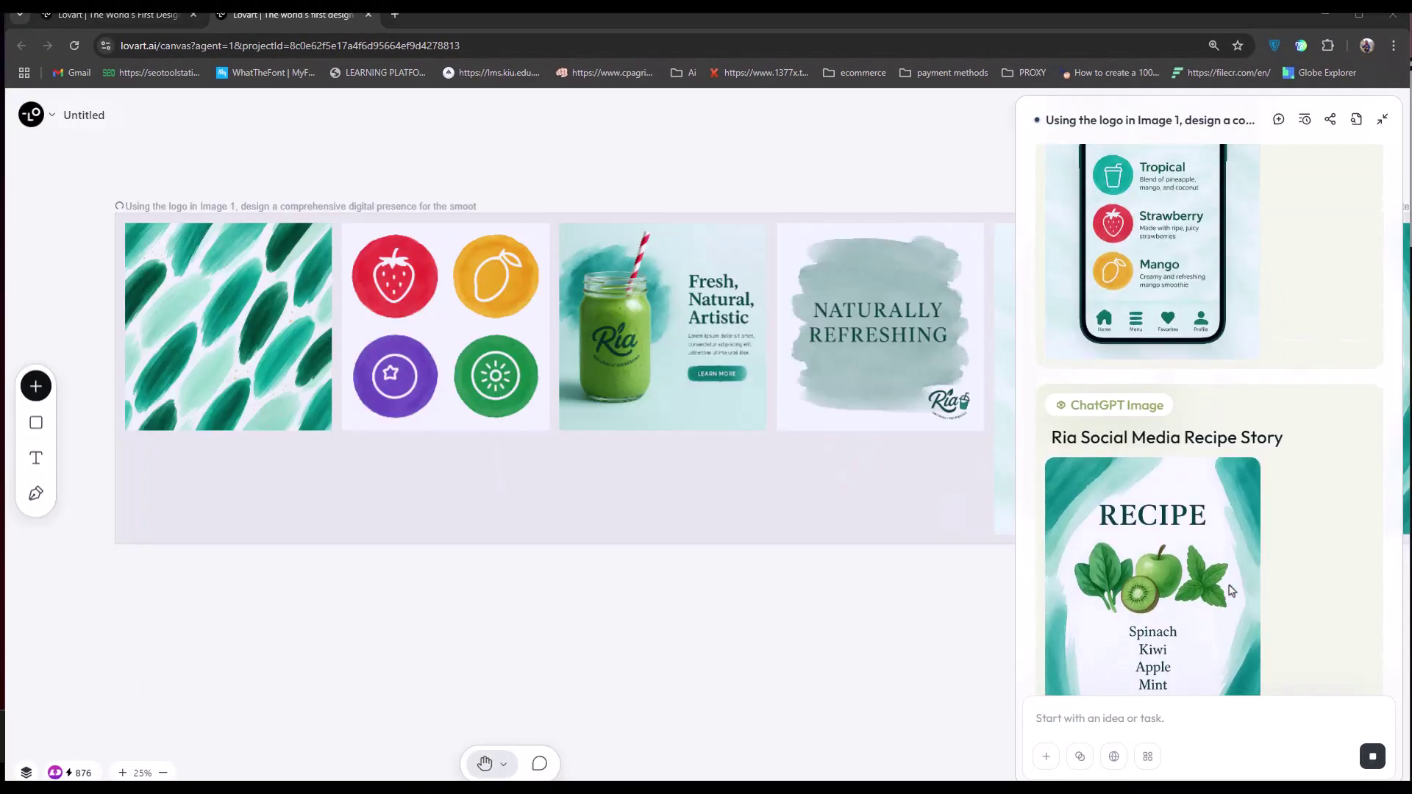
{"action": "scroll", "coordinate": [1228, 590], "scroll_direction": "up", "scroll_amount": 1}
{"action": "scroll", "coordinate": [1210, 476], "scroll_direction": "down", "scroll_amount": 1}
{"action": "scroll", "coordinate": [1210, 476], "scroll_direction": "down", "scroll_amount": 1}
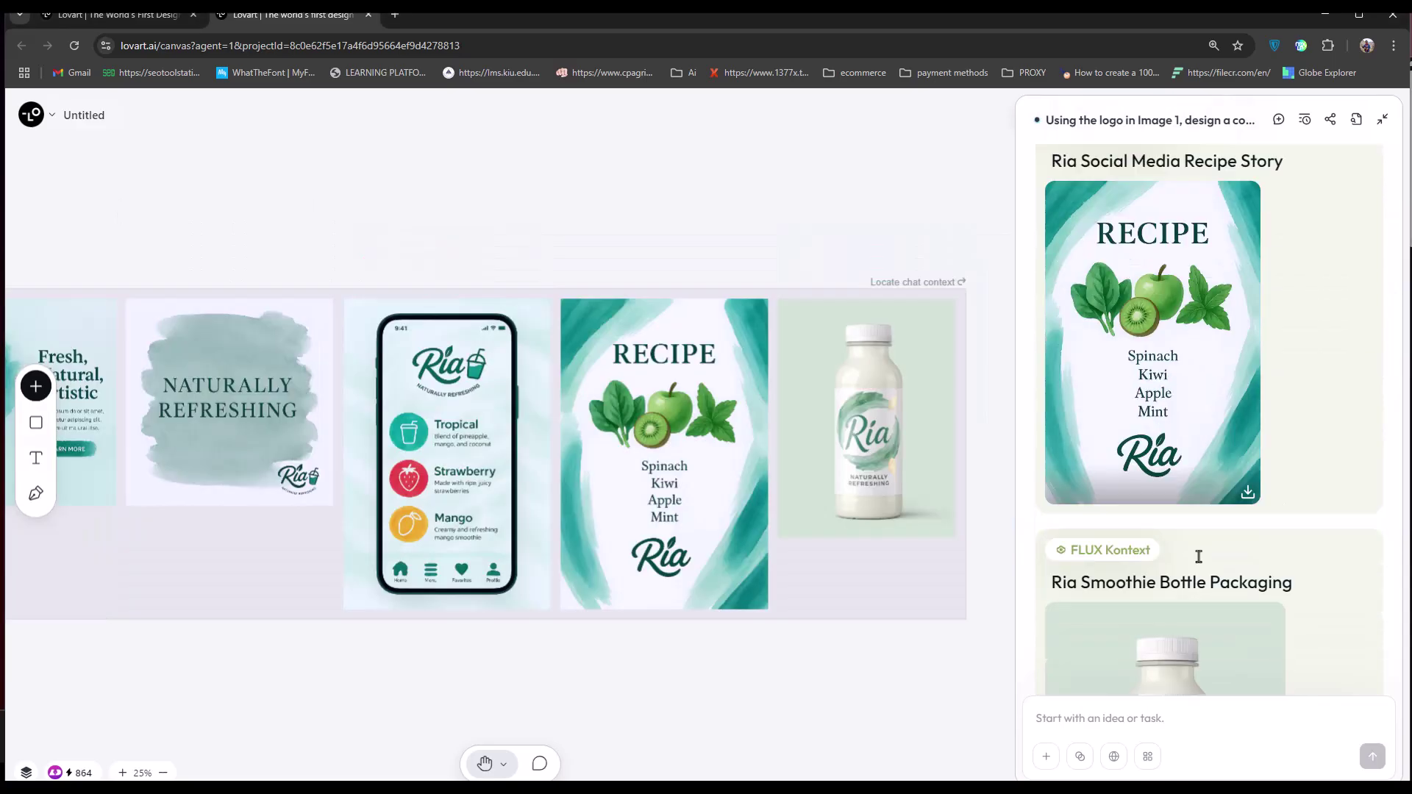
{"action": "scroll", "coordinate": [1214, 563], "scroll_direction": "down", "scroll_amount": 2}
{"action": "scroll", "coordinate": [1225, 552], "scroll_direction": "down", "scroll_amount": 1}
{"action": "left_click", "coordinate": [1169, 513]}
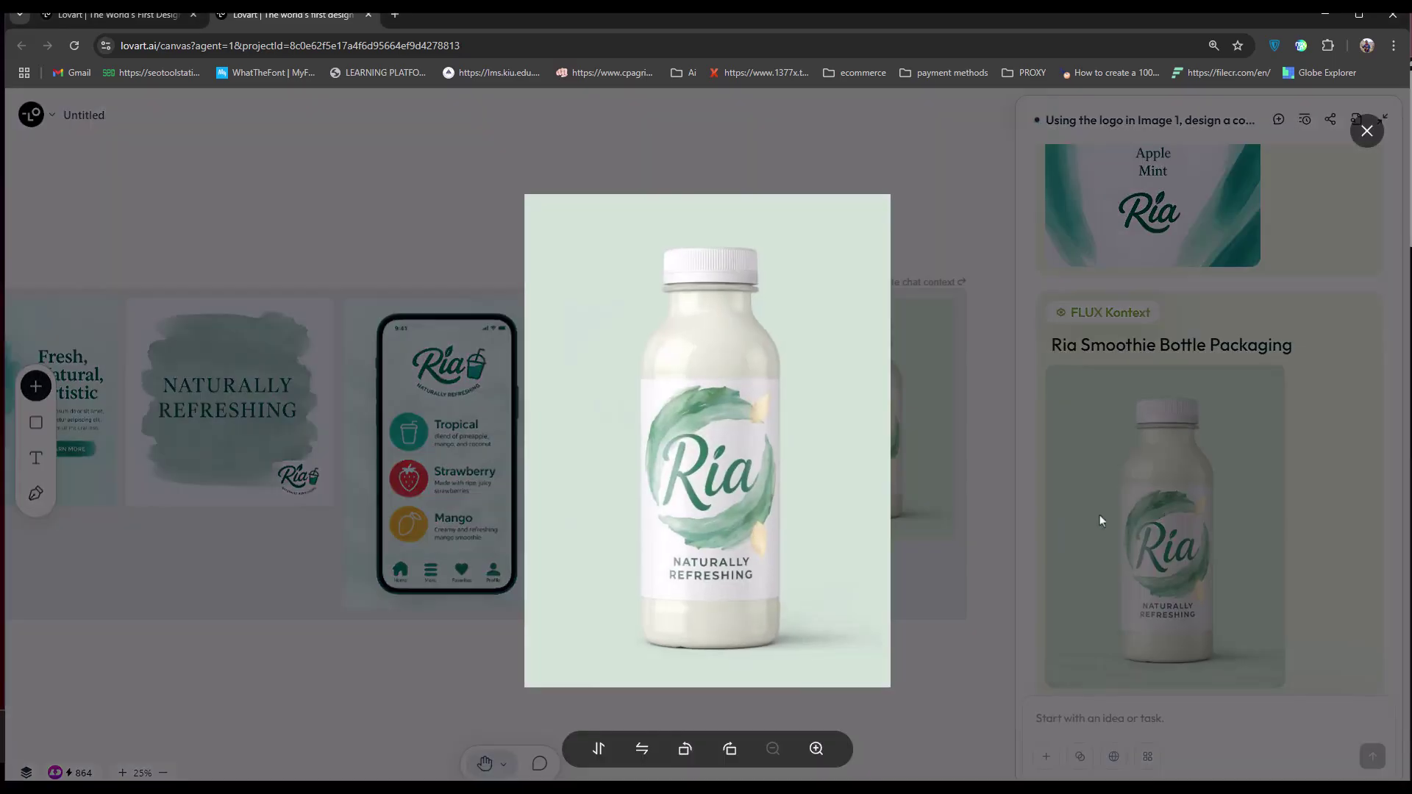
{"action": "left_click", "coordinate": [735, 530]}
{"action": "scroll", "coordinate": [1166, 452], "scroll_direction": "down", "scroll_amount": 1}
{"action": "scroll", "coordinate": [1167, 452], "scroll_direction": "down", "scroll_amount": 1}
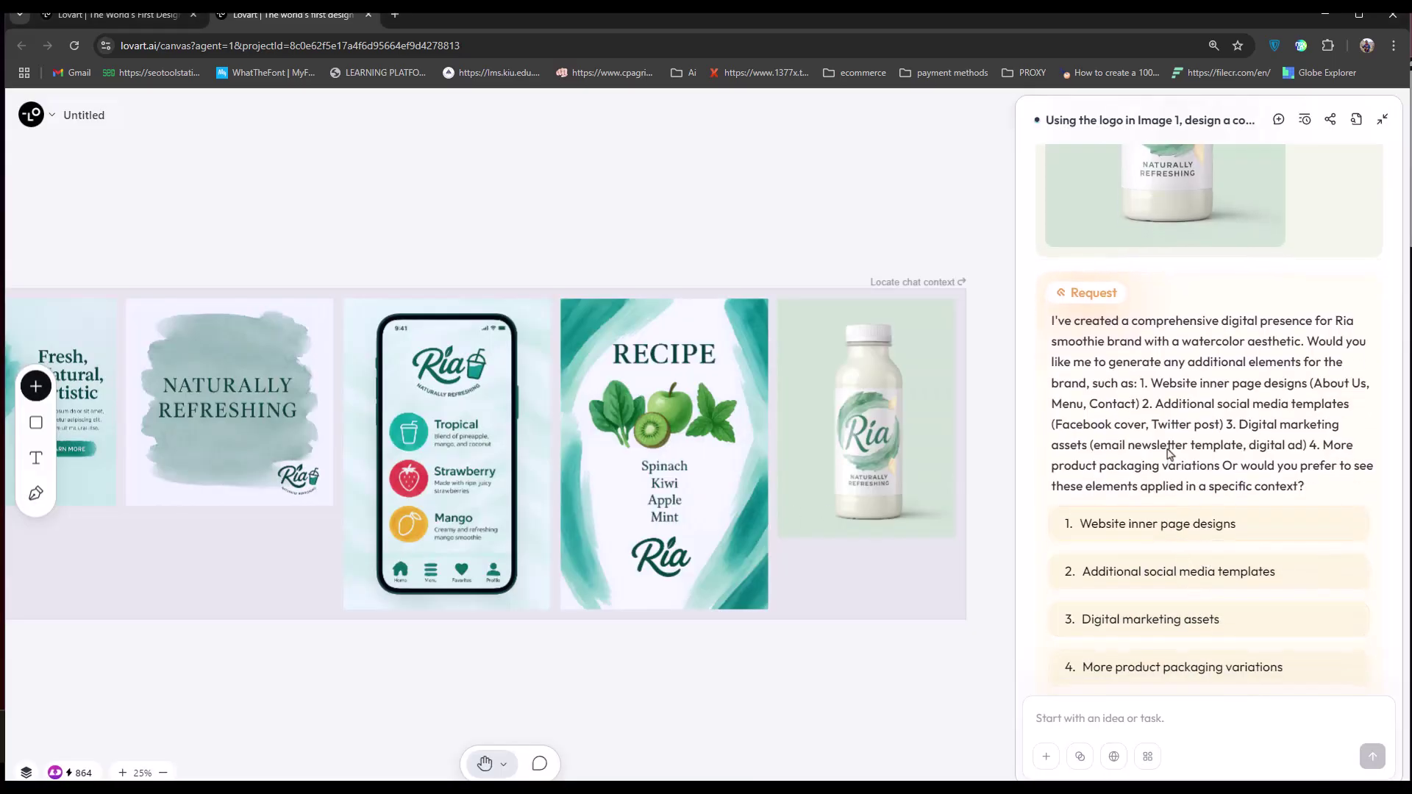
{"action": "scroll", "coordinate": [1114, 441], "scroll_direction": "down", "scroll_amount": 1}
{"action": "scroll", "coordinate": [1124, 469], "scroll_direction": "down", "scroll_amount": 1}
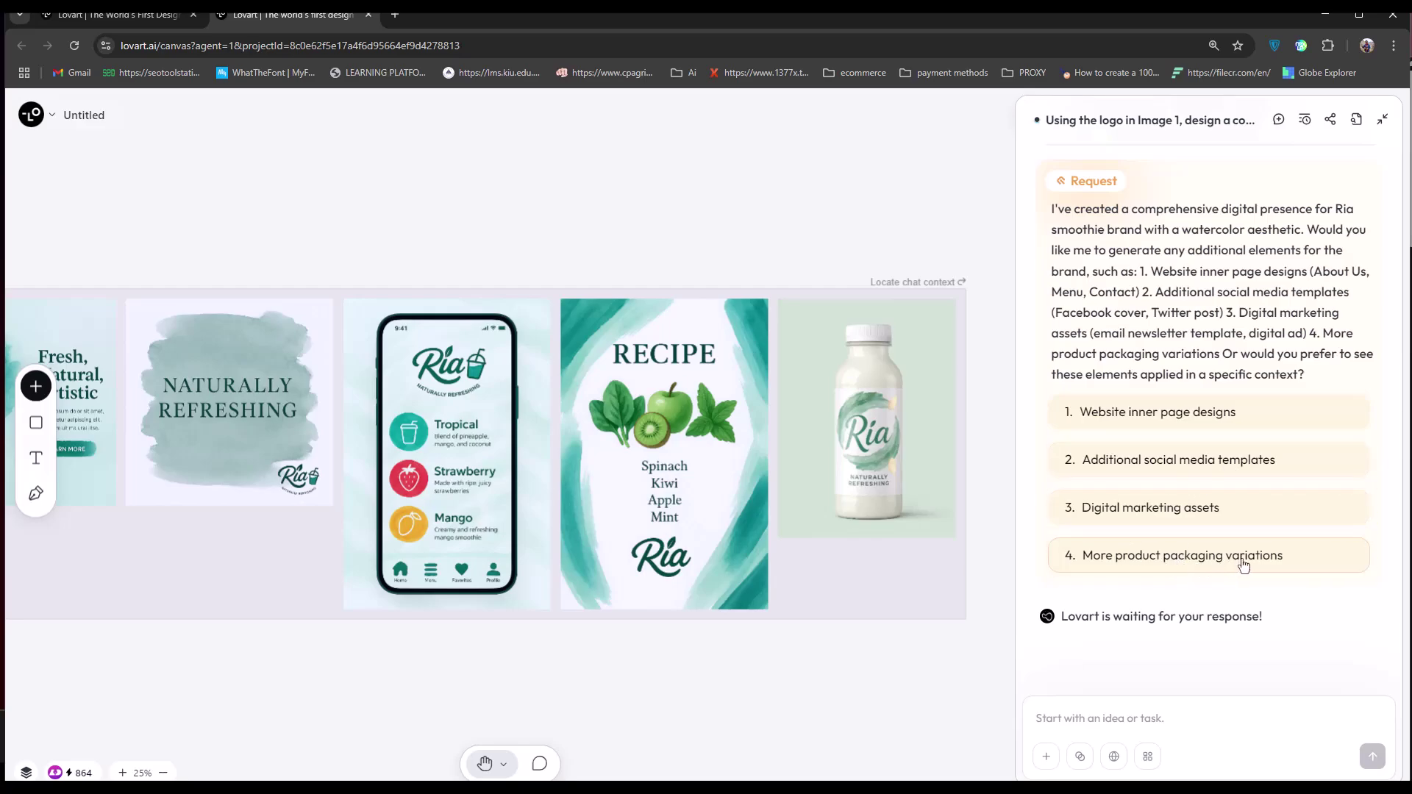
- Request more packaging variations, then send the website landing page and inner pages prompt
{"action": "left_click", "coordinate": [1192, 557]}
{"action": "type", "text": "Now generate the website design including the elements of la"}
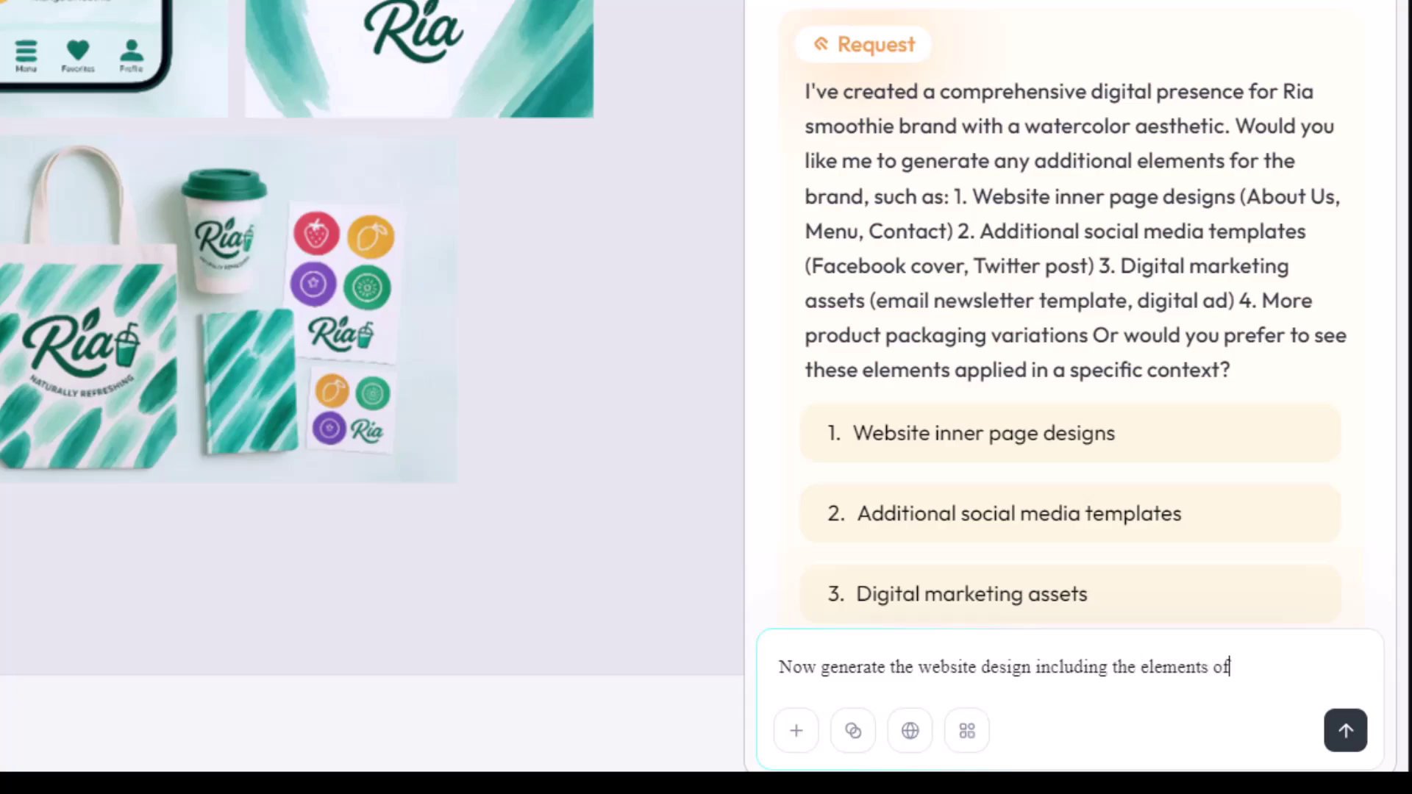
{"action": "type", "text": "nding page with some con"}
{"action": "key", "text": "BackSpace"}
{"action": "key", "text": "BackSpace"}
{"action": "key", "text": "BackSpace"}
{"action": "type", "text": ", and inner page design (about us, menu, contact, etc"}
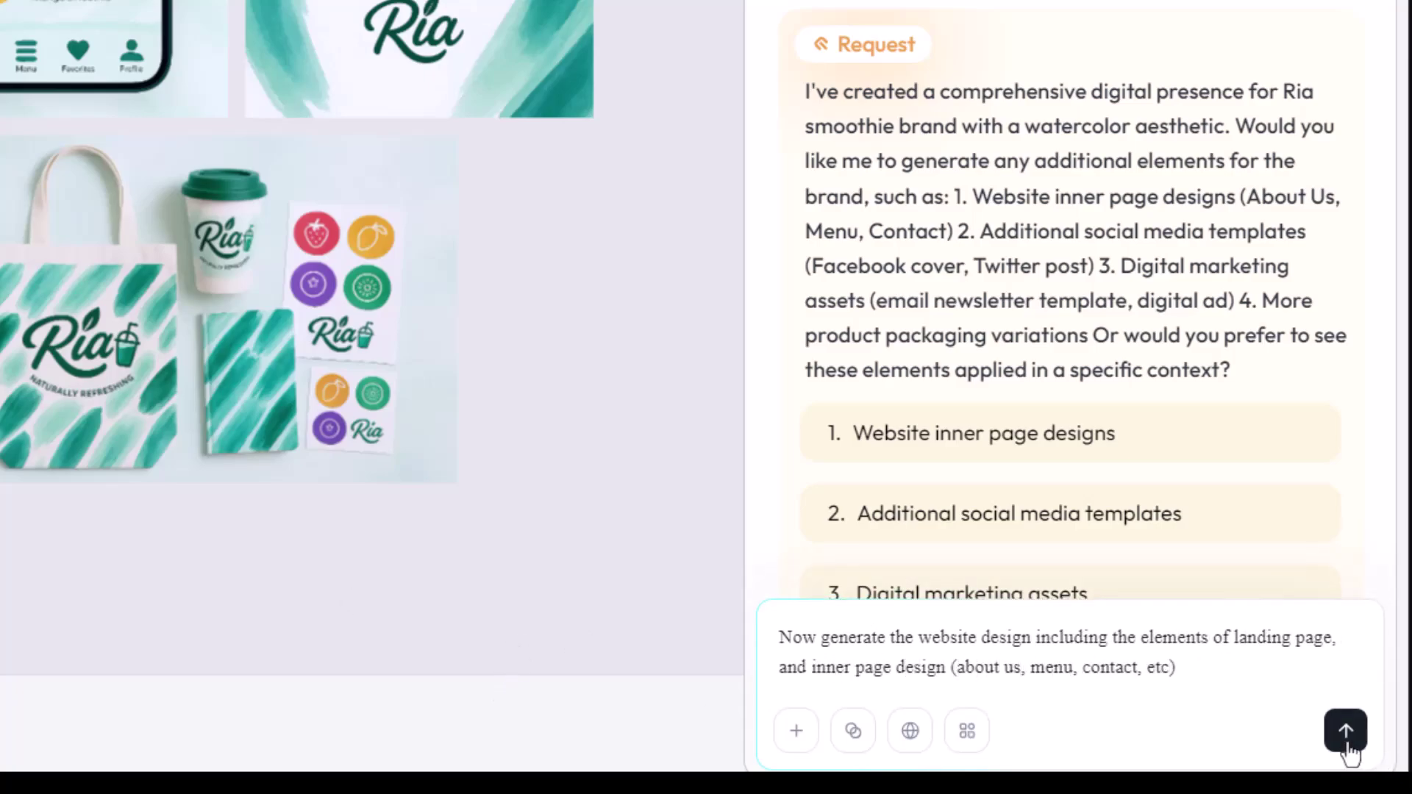
{"action": "left_click", "coordinate": [1347, 746]}
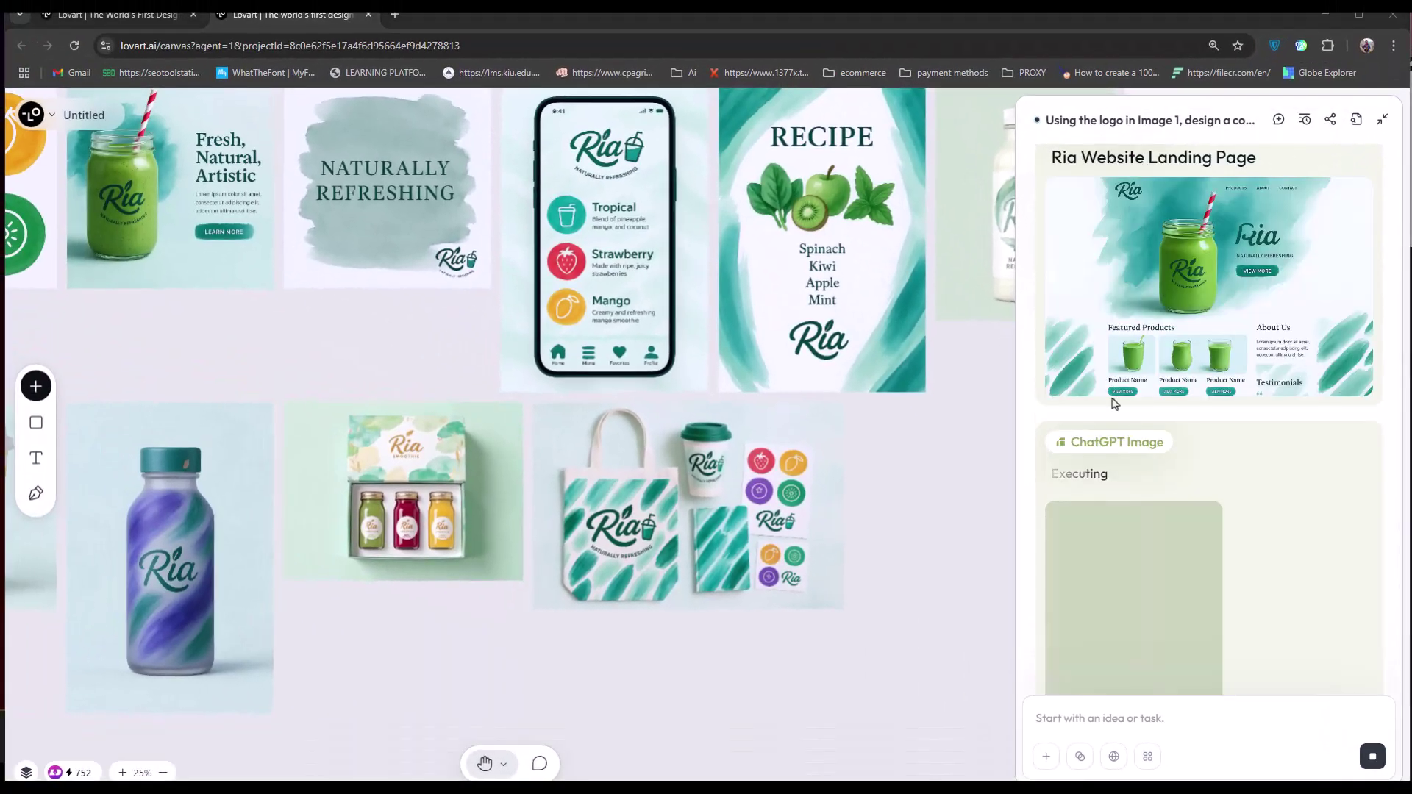
- Preview the landing page, then move the menu, About Us and UI components pages into a left column
{"action": "left_click", "coordinate": [1213, 430]}
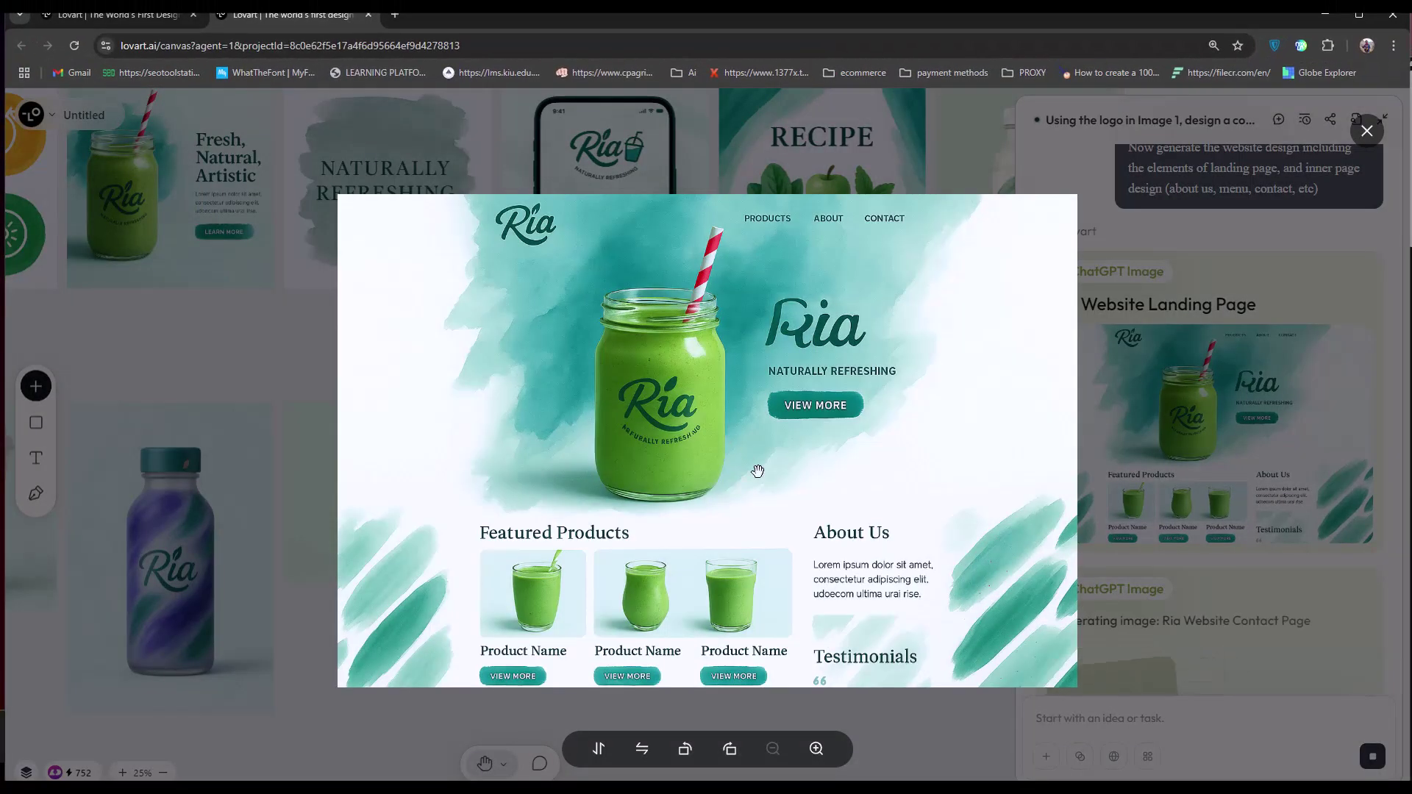
{"action": "key", "text": "Escape"}
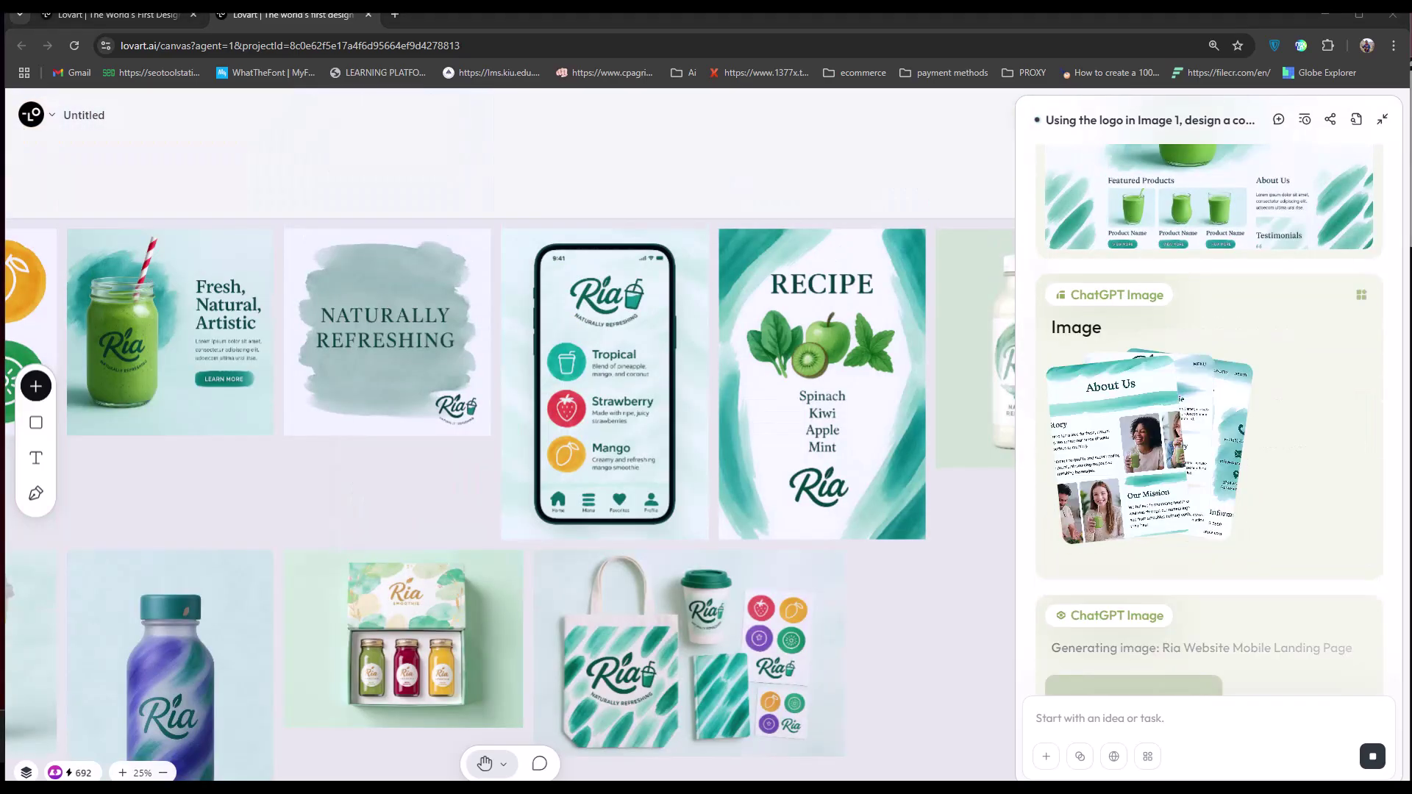
{"action": "scroll", "coordinate": [430, 666], "scroll_direction": "down", "scroll_amount": 4}
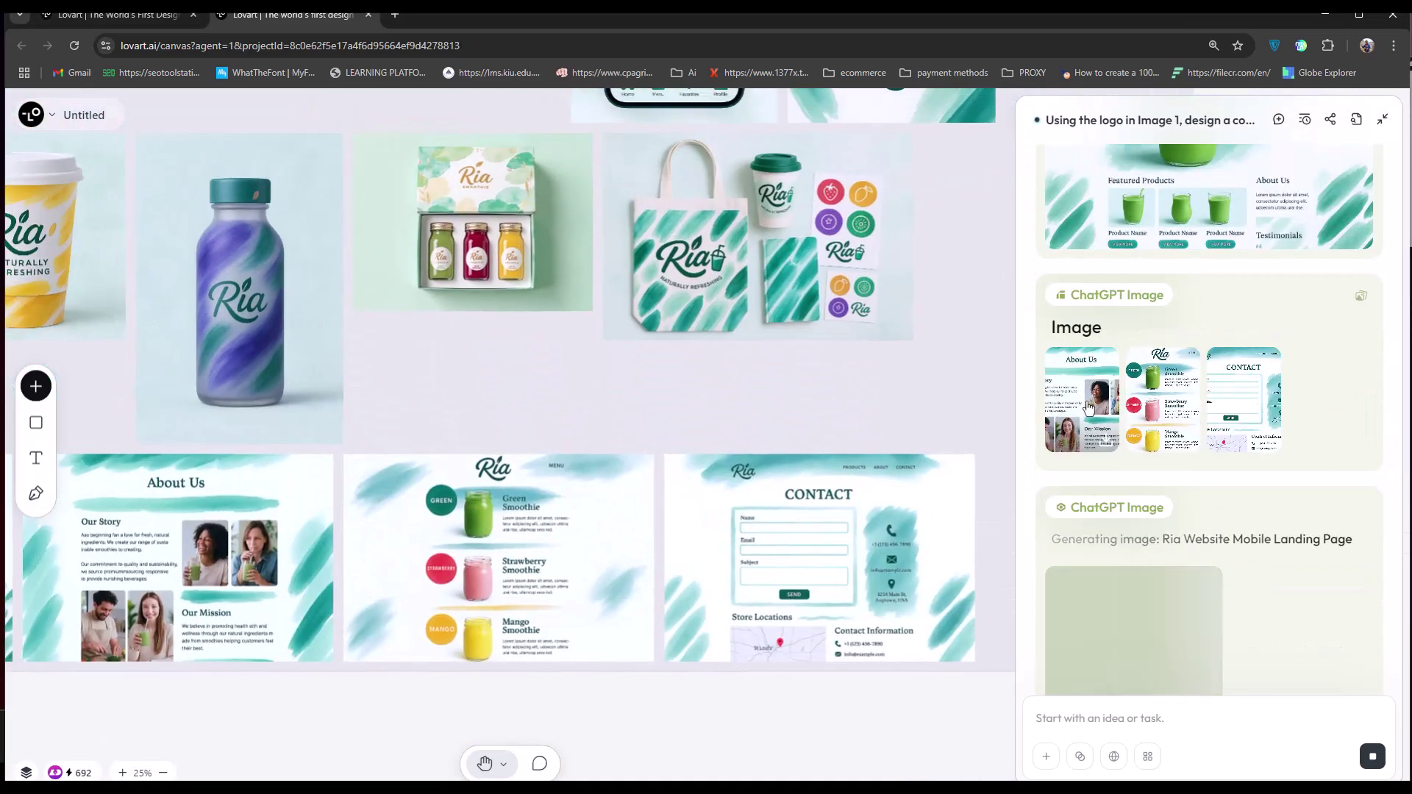
{"action": "left_click", "coordinate": [1123, 531]}
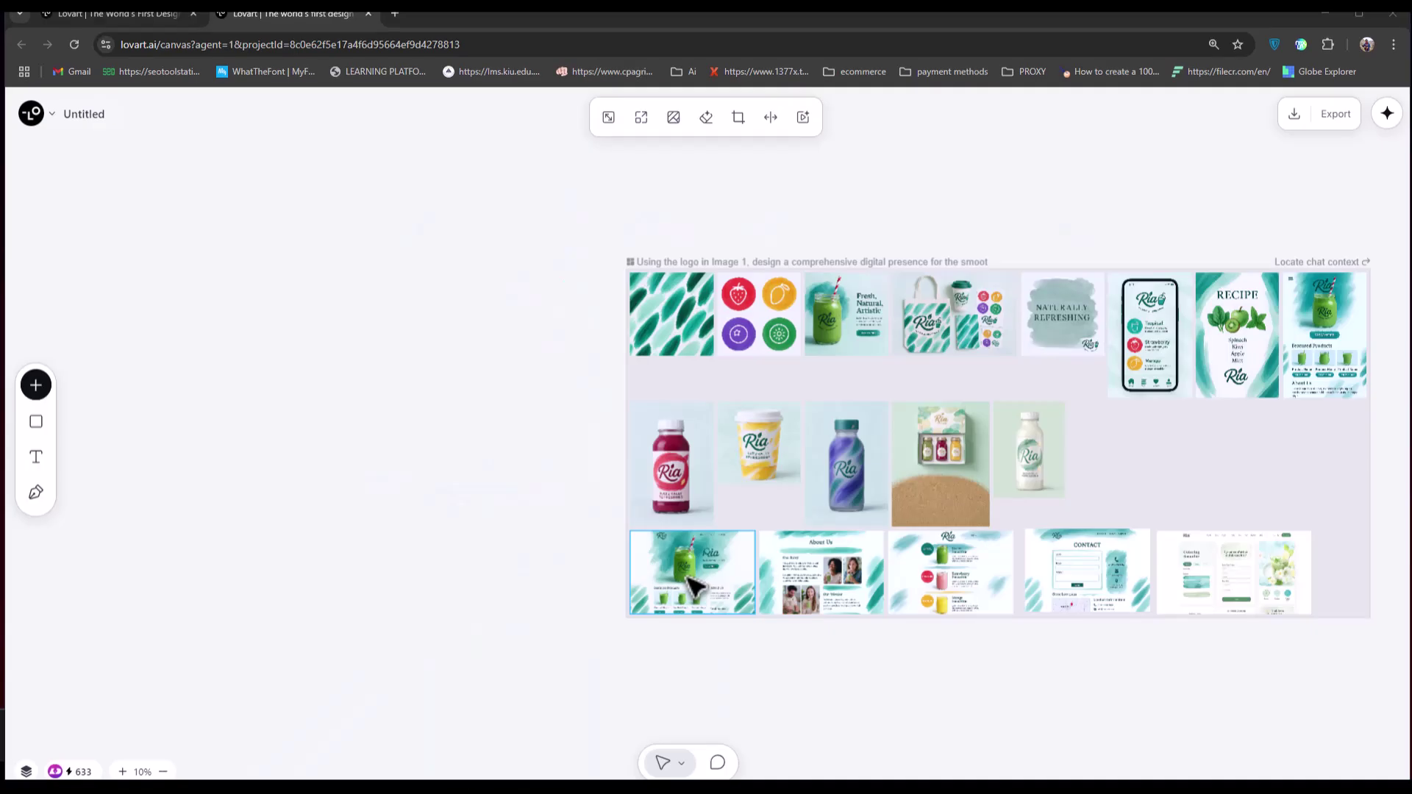
{"action": "left_click_drag", "start_coordinate": [924, 593], "coordinate": [457, 391]}
{"action": "left_click_drag", "start_coordinate": [761, 625], "coordinate": [467, 561]}
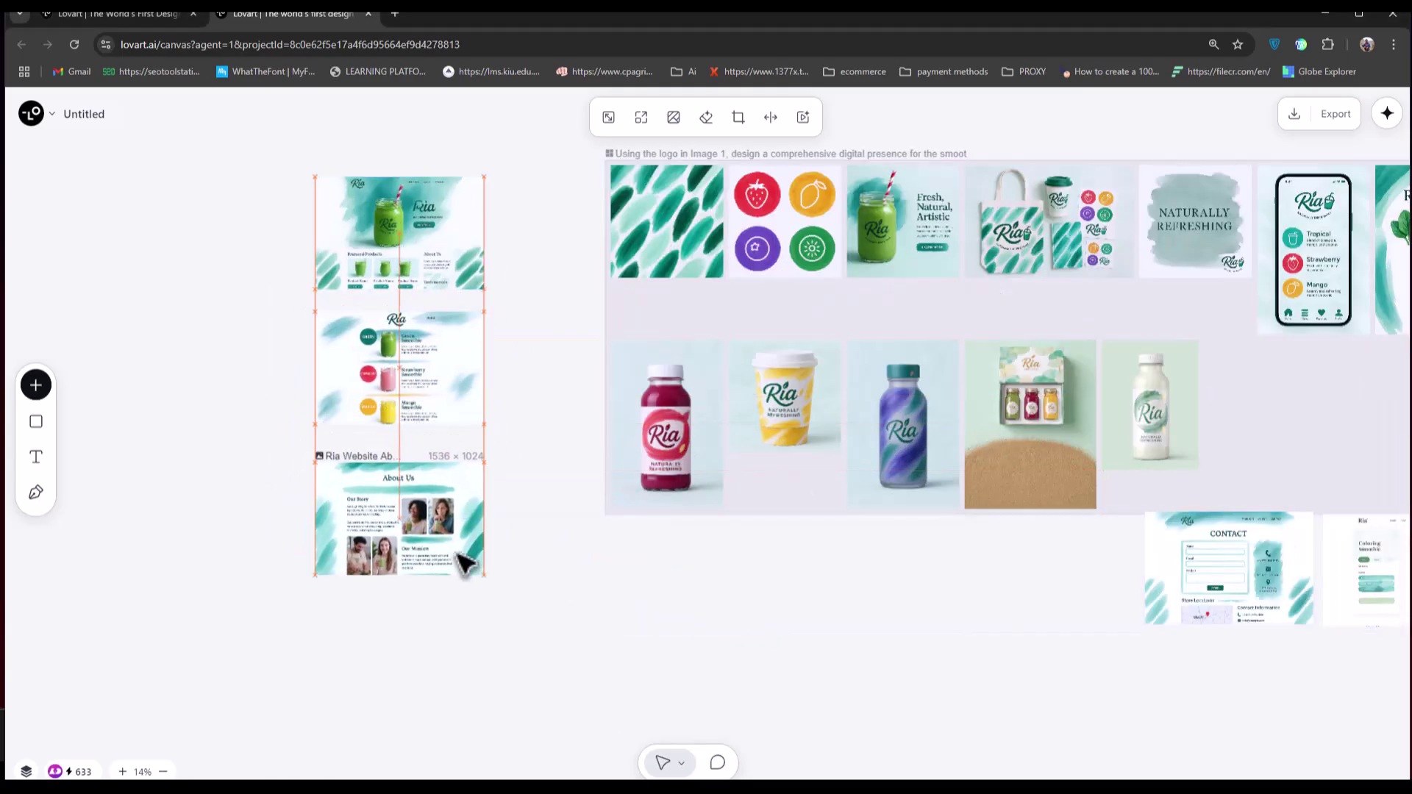
{"action": "left_click_drag", "start_coordinate": [1367, 600], "coordinate": [355, 662]}
{"action": "scroll", "coordinate": [643, 169], "scroll_direction": "up", "scroll_amount": 5}
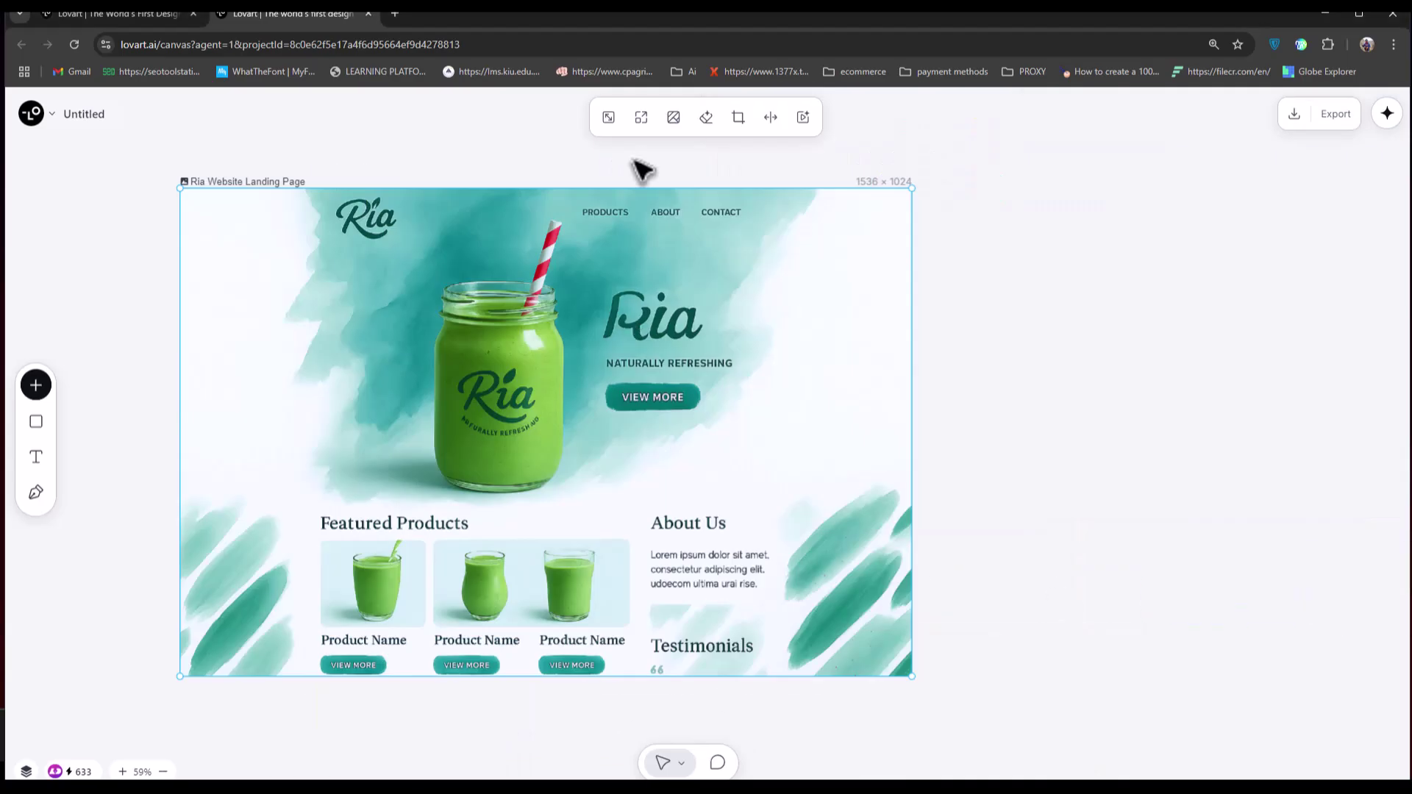
- Upscale the landing page 2x, erase its Ria wordmark, and place the background-free berry bottle
{"action": "left_click", "coordinate": [676, 122]}
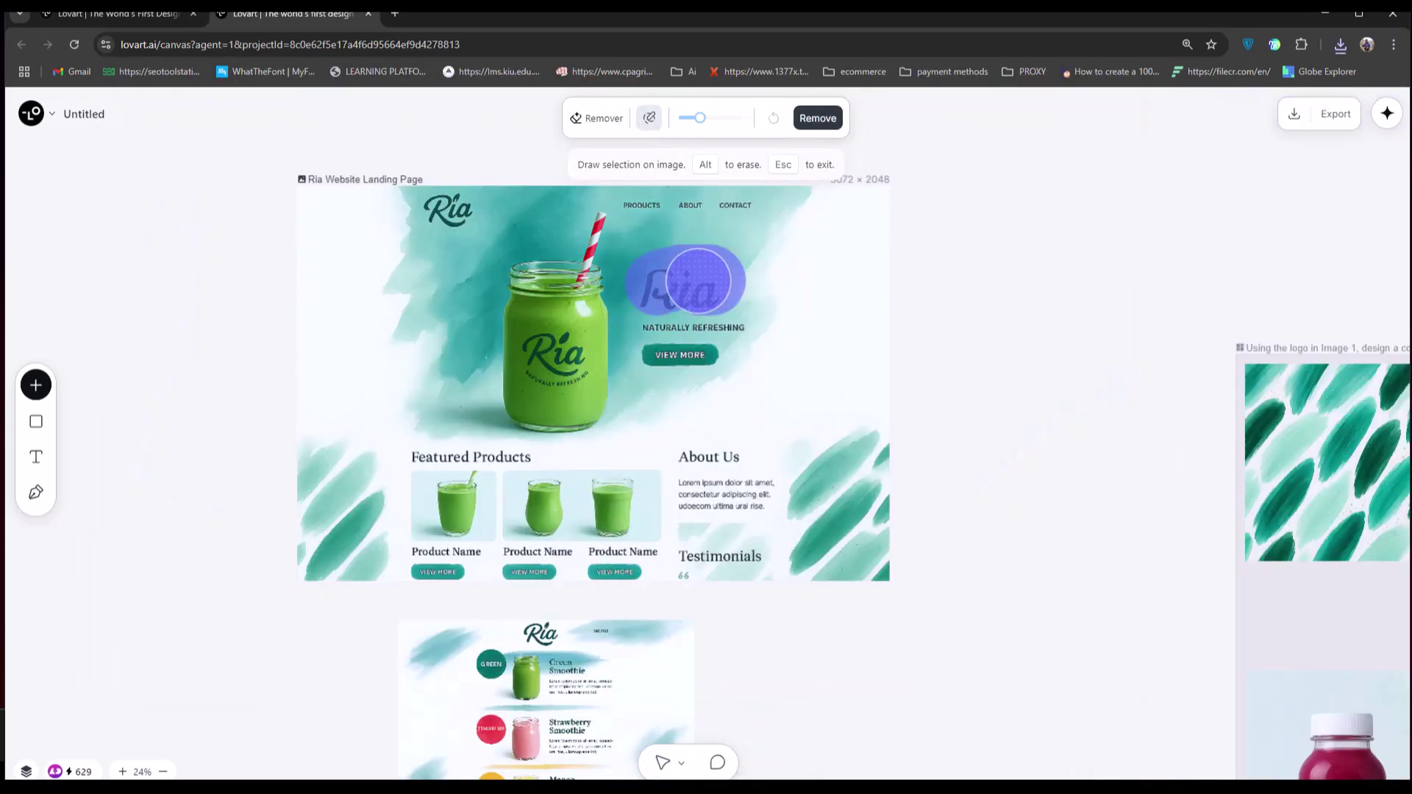
{"action": "left_click", "coordinate": [817, 117]}
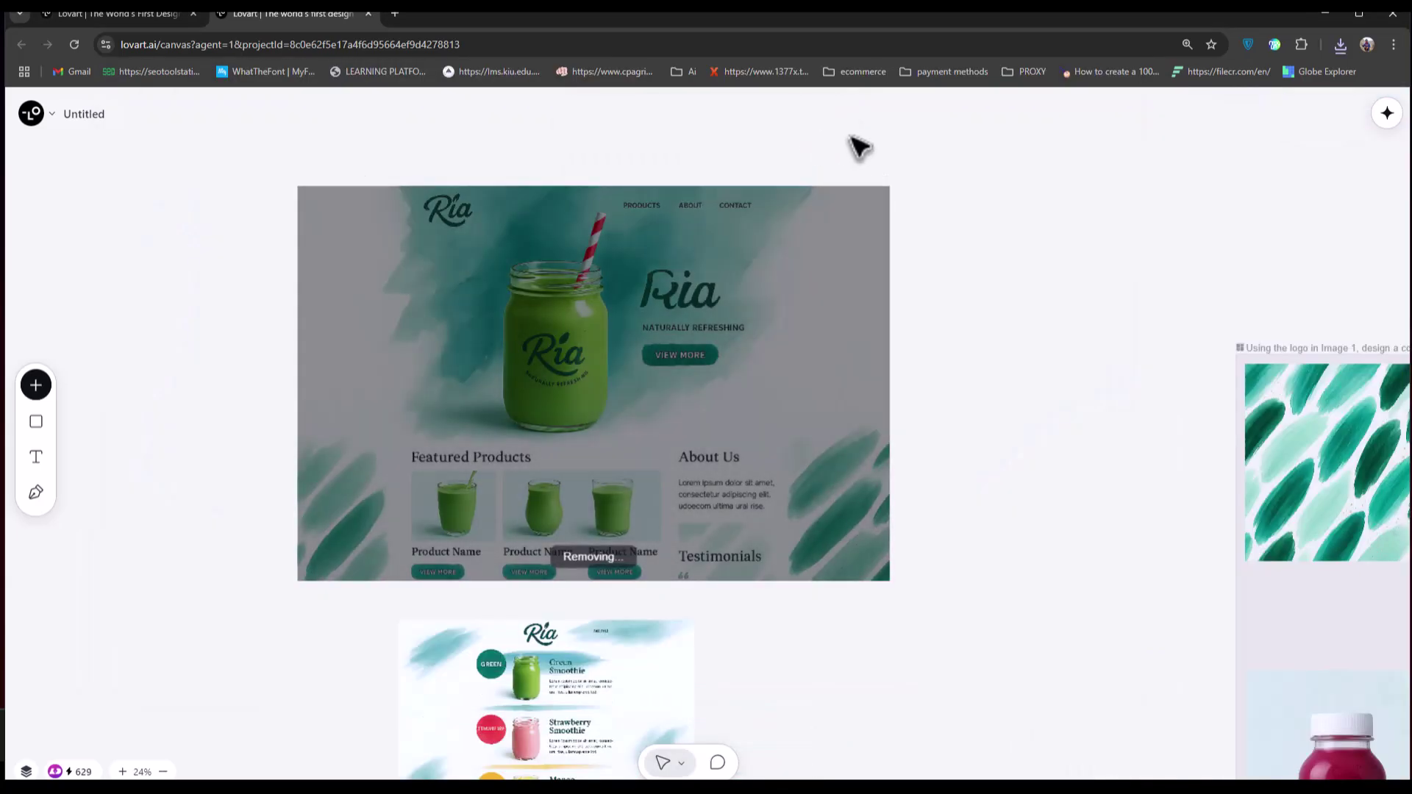
{"action": "scroll", "coordinate": [483, 666], "scroll_direction": "up", "scroll_amount": 3}
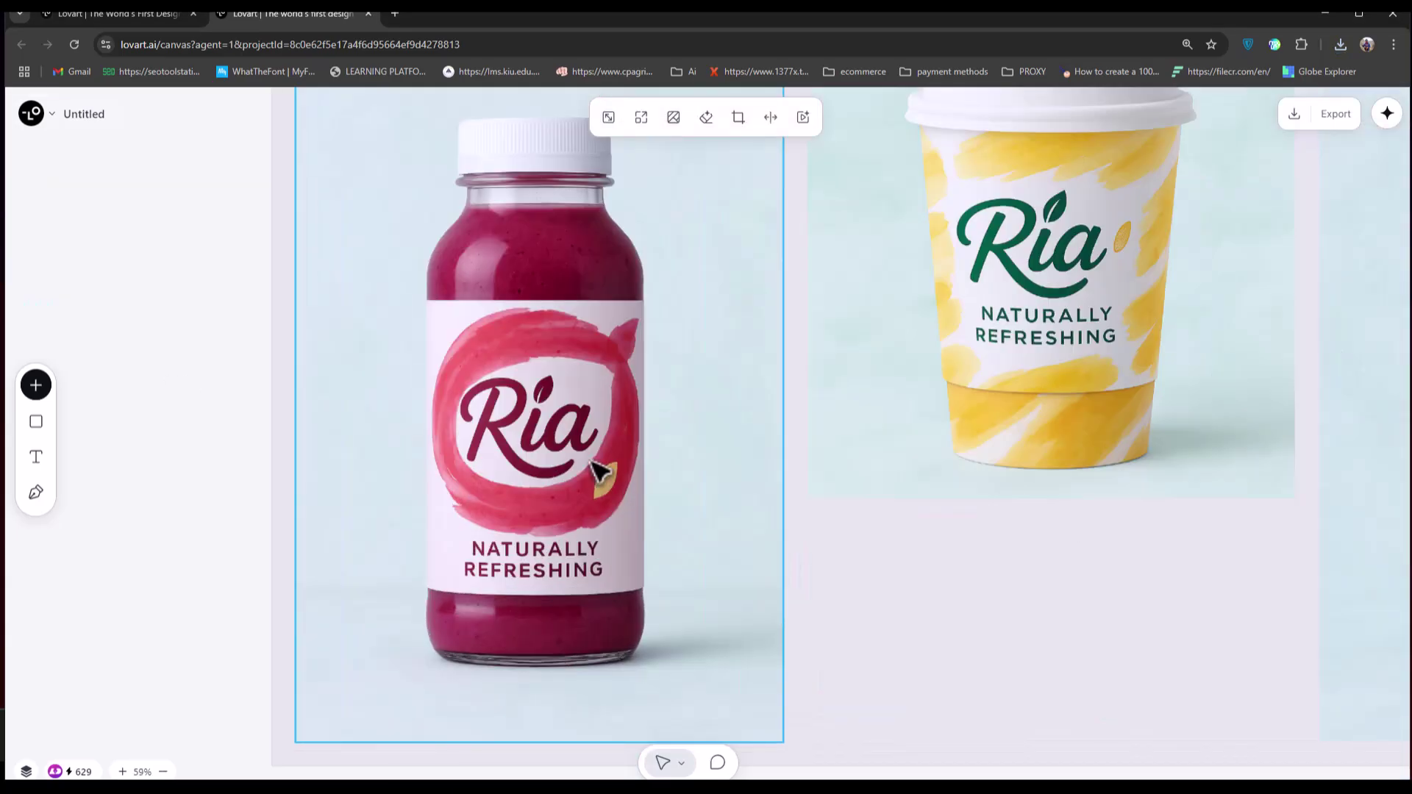
{"action": "left_click", "coordinate": [672, 118]}
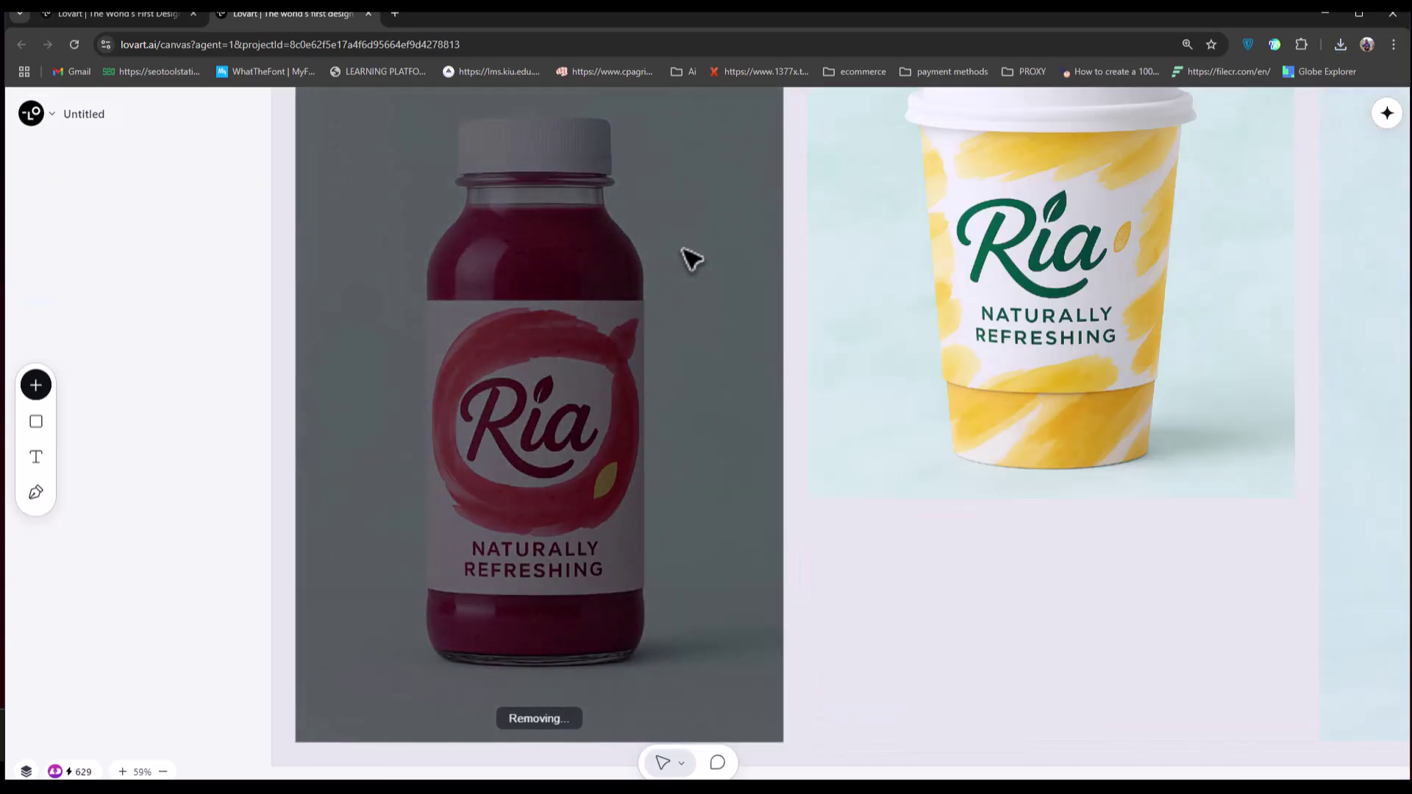
{"action": "scroll", "coordinate": [715, 401], "scroll_direction": "down", "scroll_amount": 5}
{"action": "scroll", "coordinate": [706, 549], "scroll_direction": "up", "scroll_amount": 2}
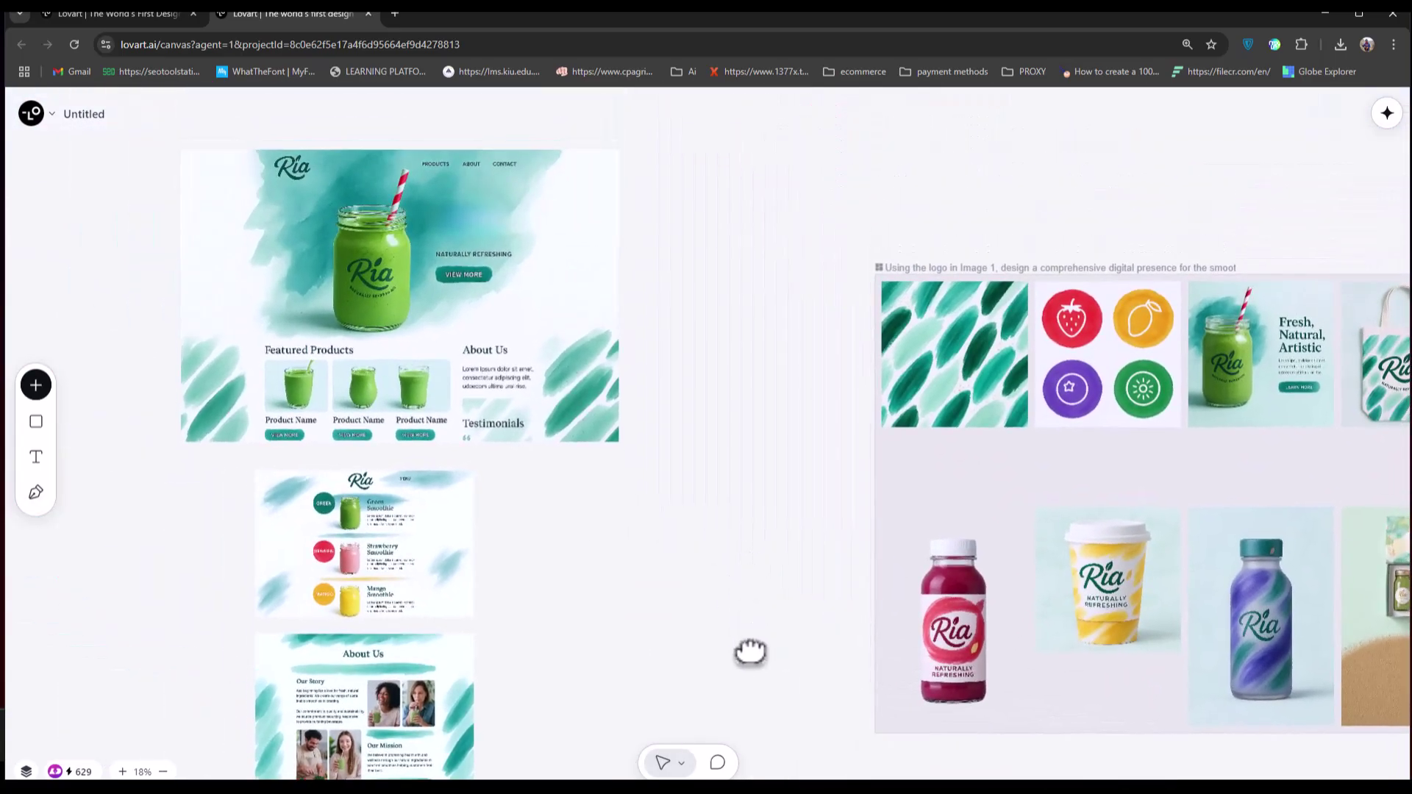
{"action": "scroll", "coordinate": [751, 652], "scroll_direction": "up", "scroll_amount": 1}
{"action": "left_click", "coordinate": [574, 370]}
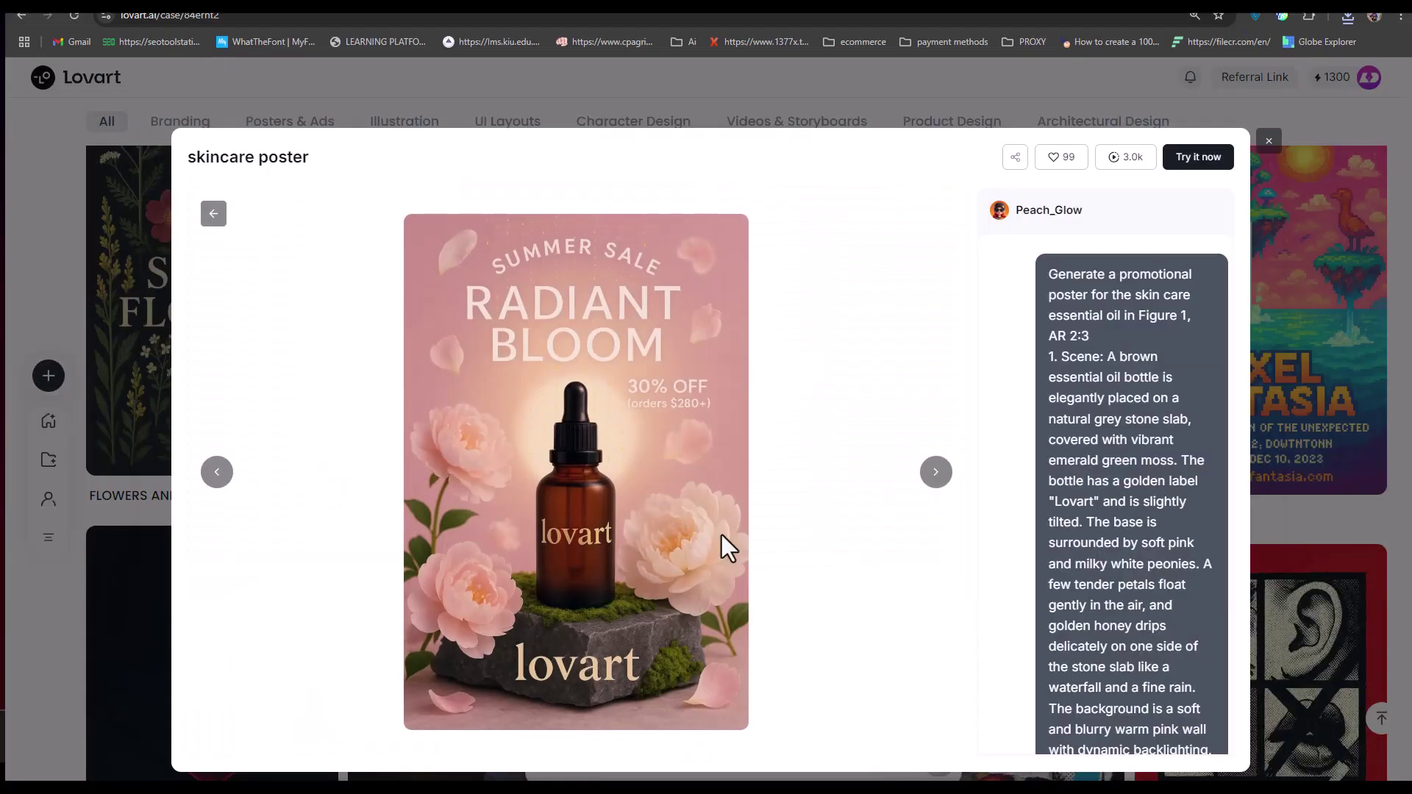
- Browse three more skincare poster variants, then close the poster dialog
{"action": "left_click", "coordinate": [936, 472]}
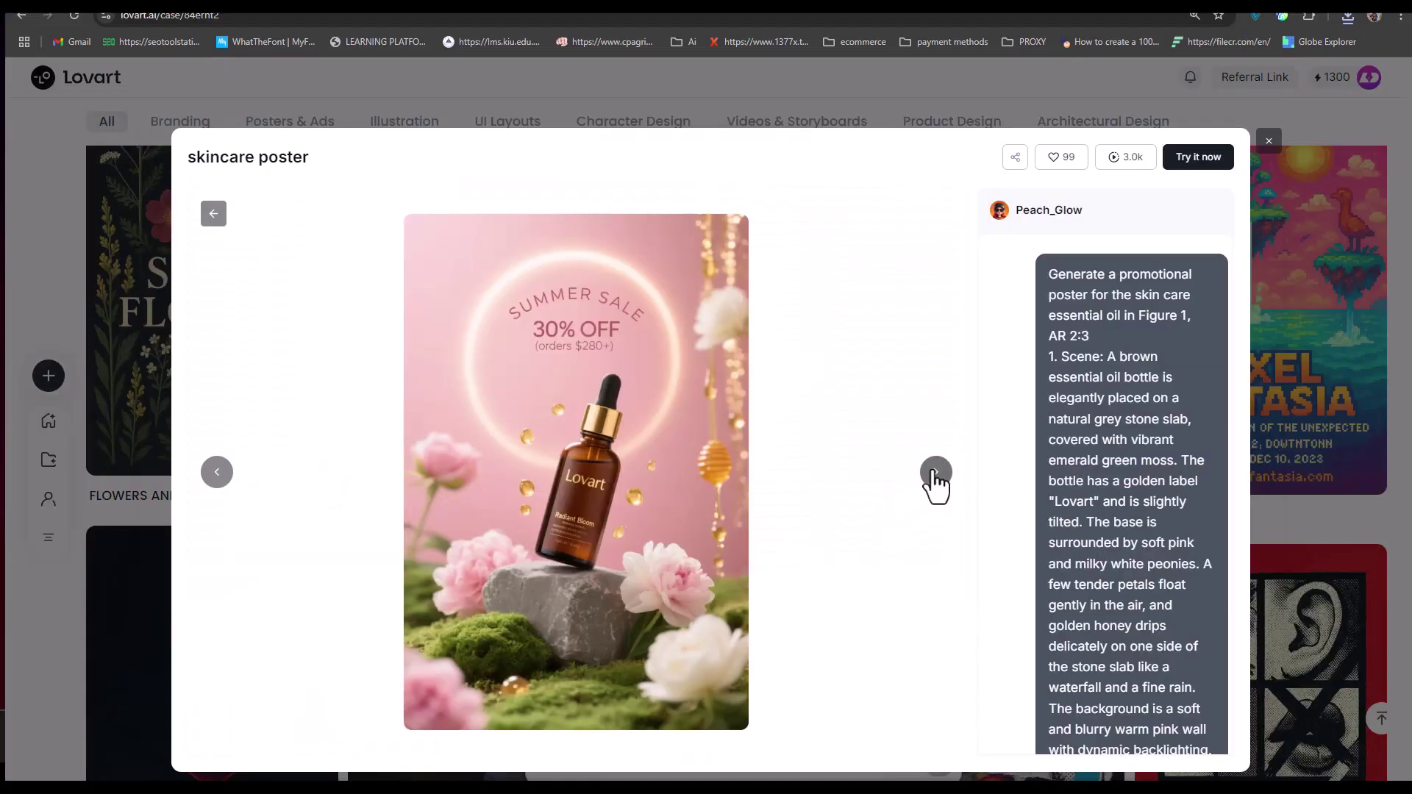
{"action": "left_click", "coordinate": [935, 473]}
{"action": "left_click", "coordinate": [935, 481]}
{"action": "left_click", "coordinate": [1270, 141]}
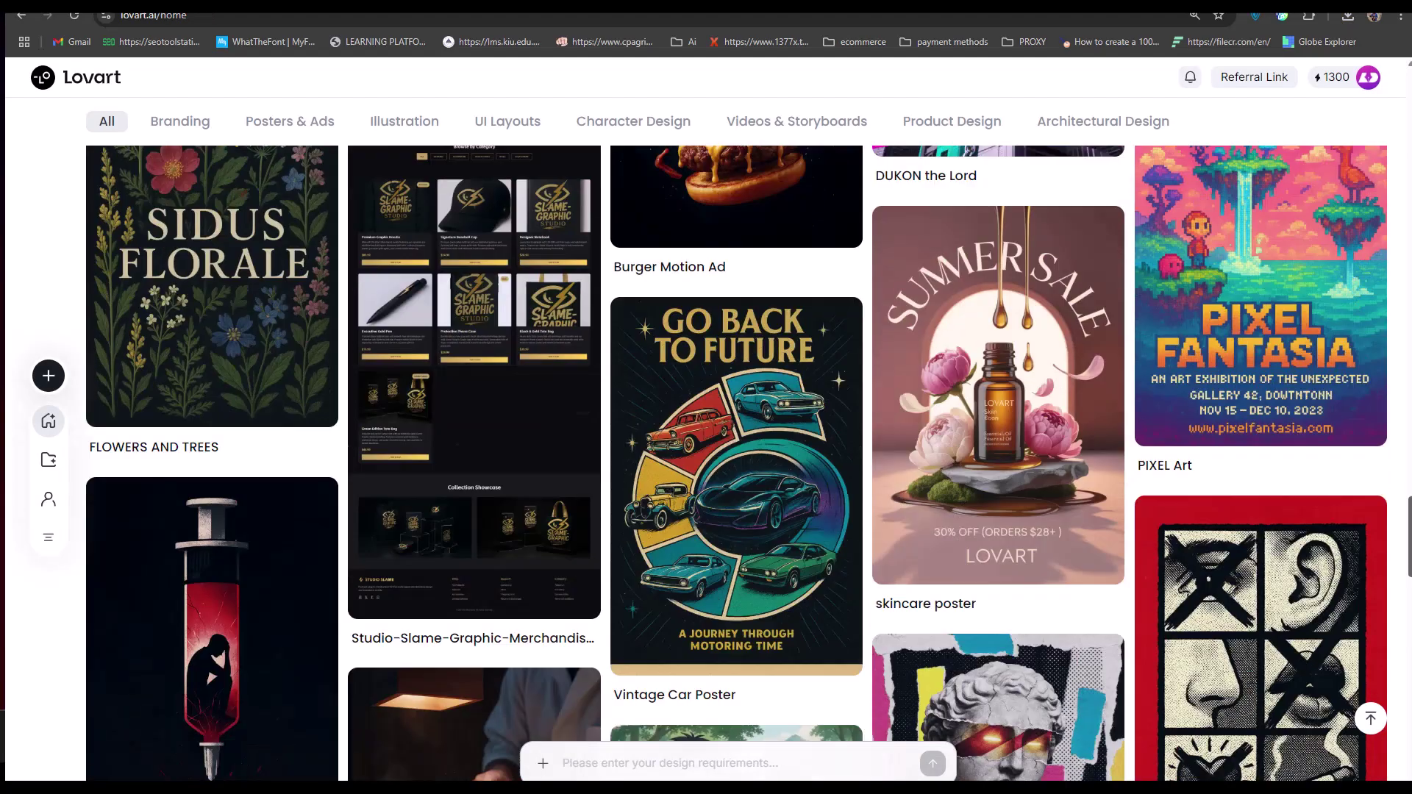
{"action": "scroll", "coordinate": [1291, 659], "scroll_direction": "down", "scroll_amount": 10}
{"action": "scroll", "coordinate": [1291, 659], "scroll_direction": "down", "scroll_amount": 5}
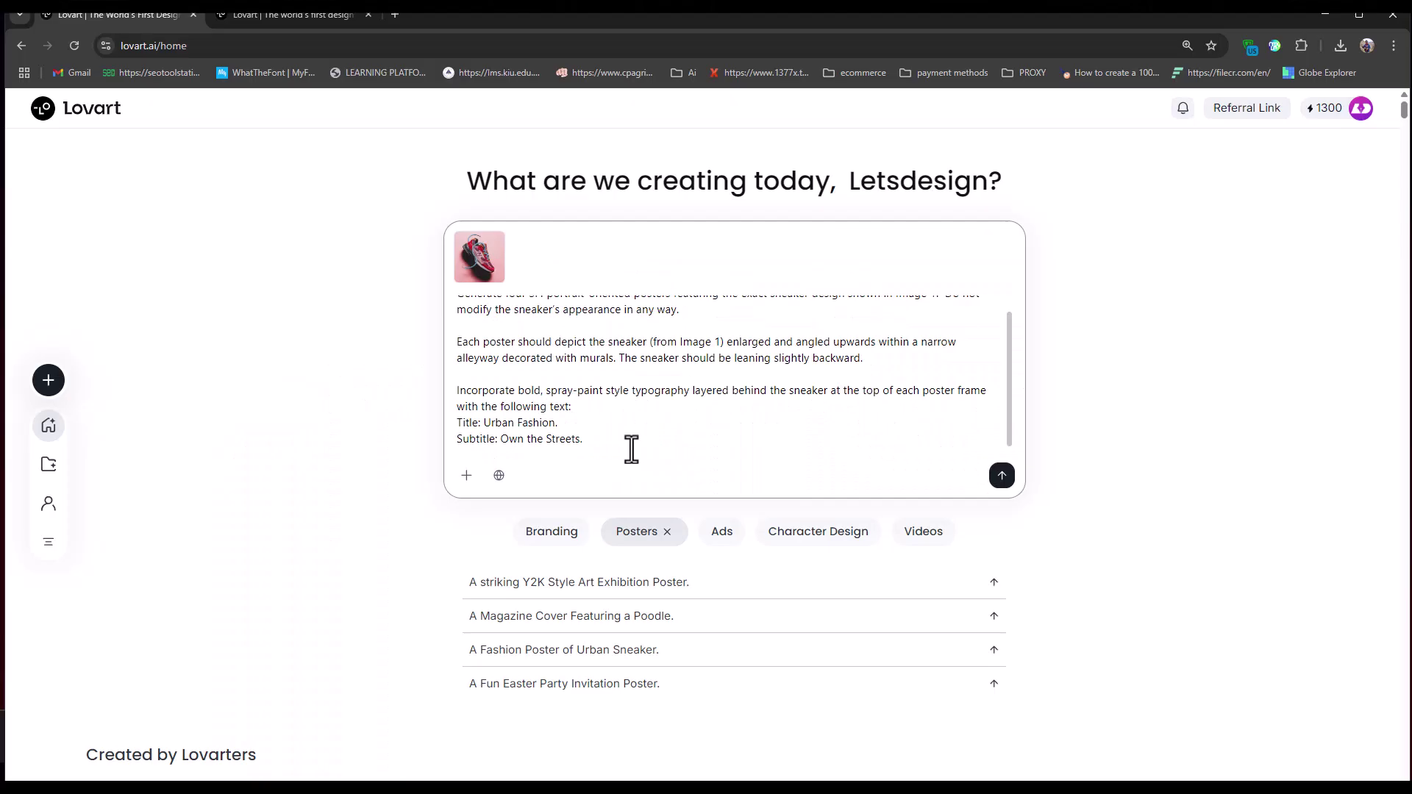
{"action": "scroll", "coordinate": [633, 450], "scroll_direction": "up", "scroll_amount": 1}
{"action": "scroll", "coordinate": [631, 448], "scroll_direction": "down", "scroll_amount": 1}
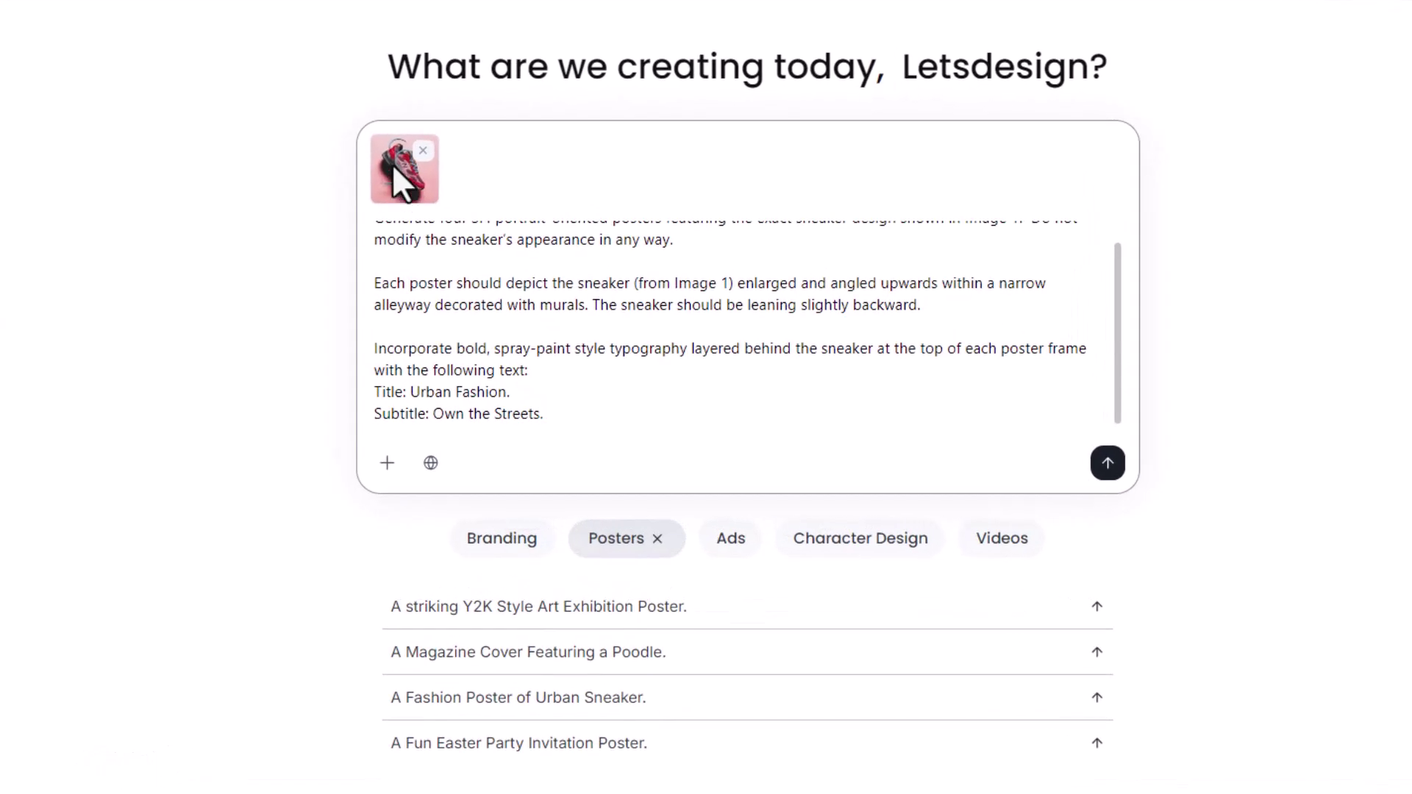
{"action": "scroll", "coordinate": [527, 380], "scroll_direction": "up", "scroll_amount": 1}
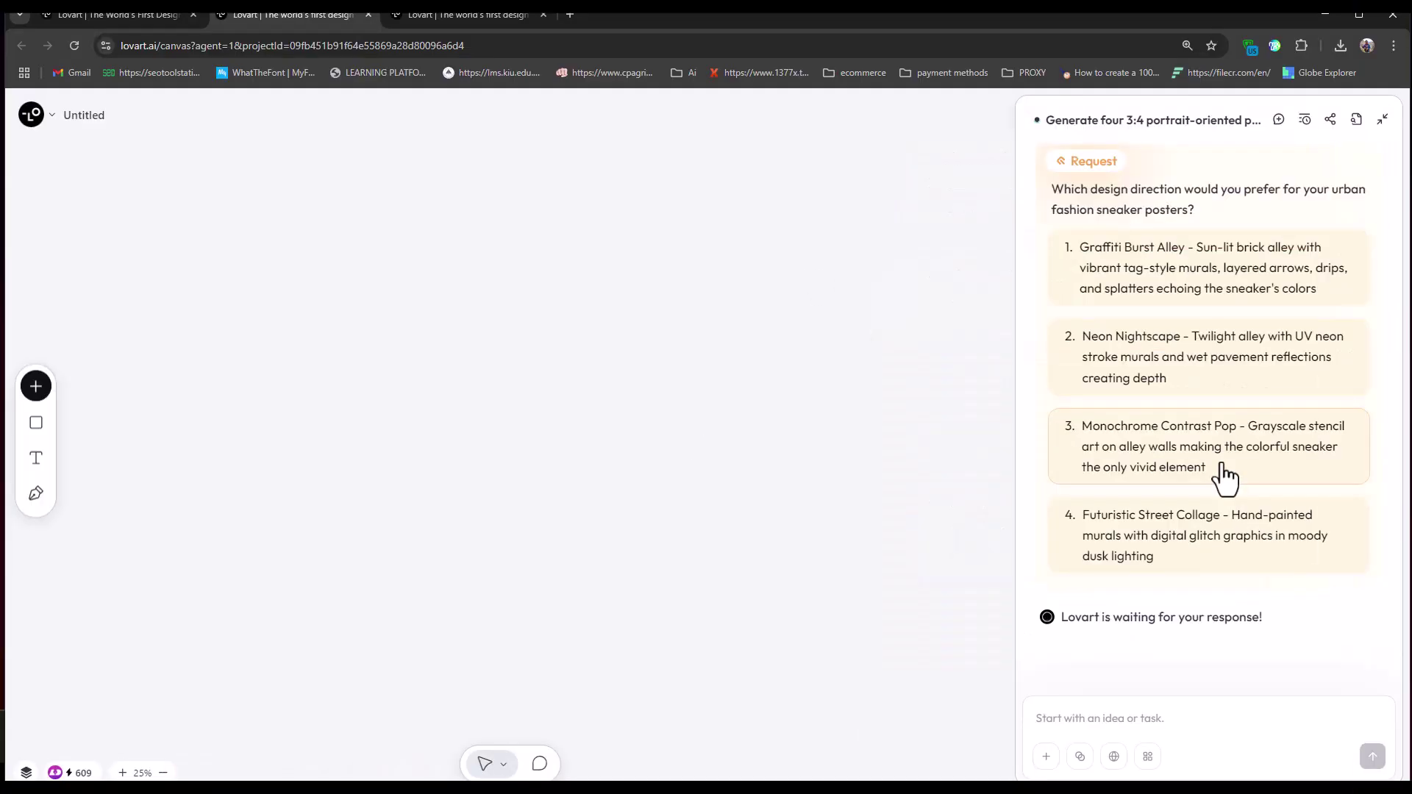
- Pick the Graffiti Burst Alley direction, then drag the red sneaker poster above the set
{"action": "left_click", "coordinate": [1166, 278]}
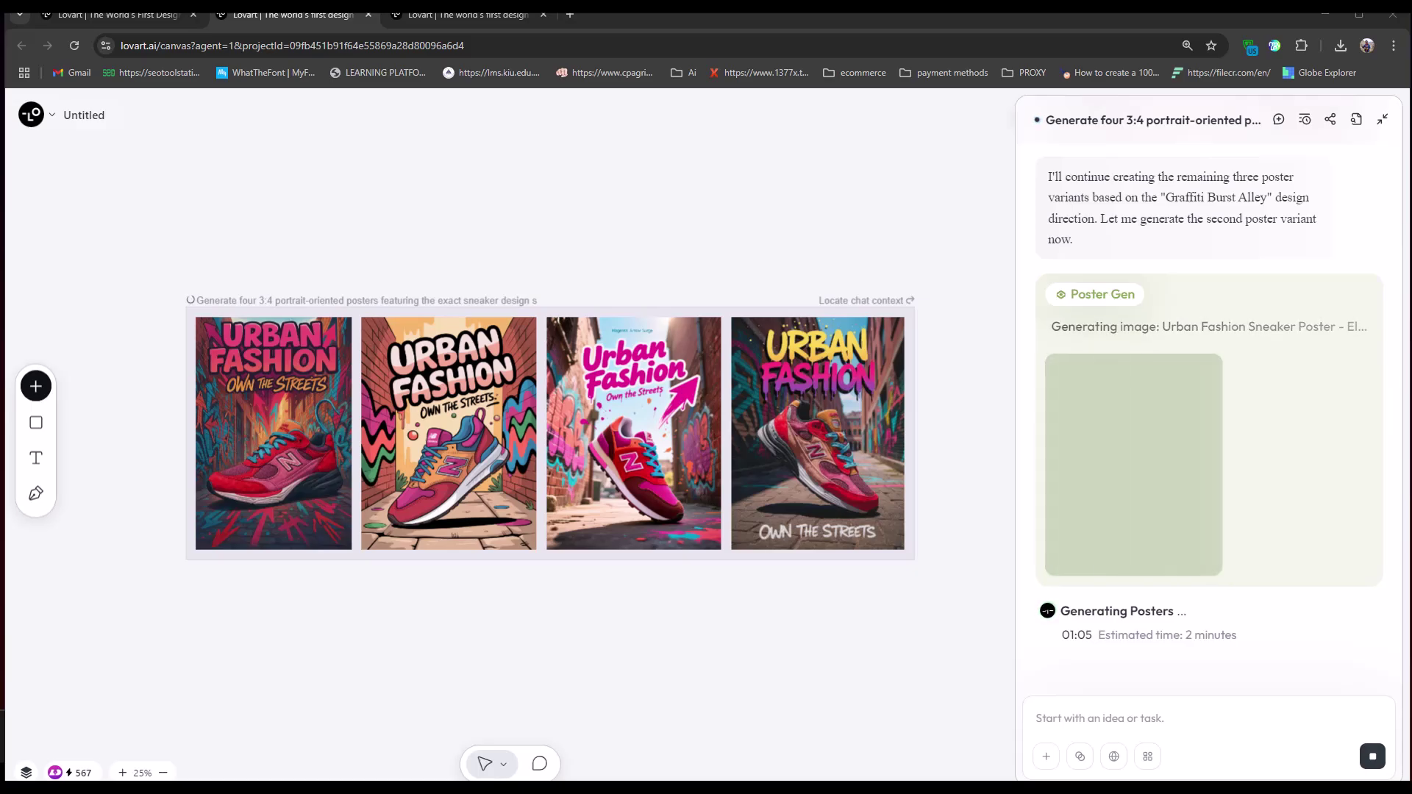
{"action": "left_click", "coordinate": [631, 457]}
{"action": "scroll", "coordinate": [397, 414], "scroll_direction": "up", "scroll_amount": 5}
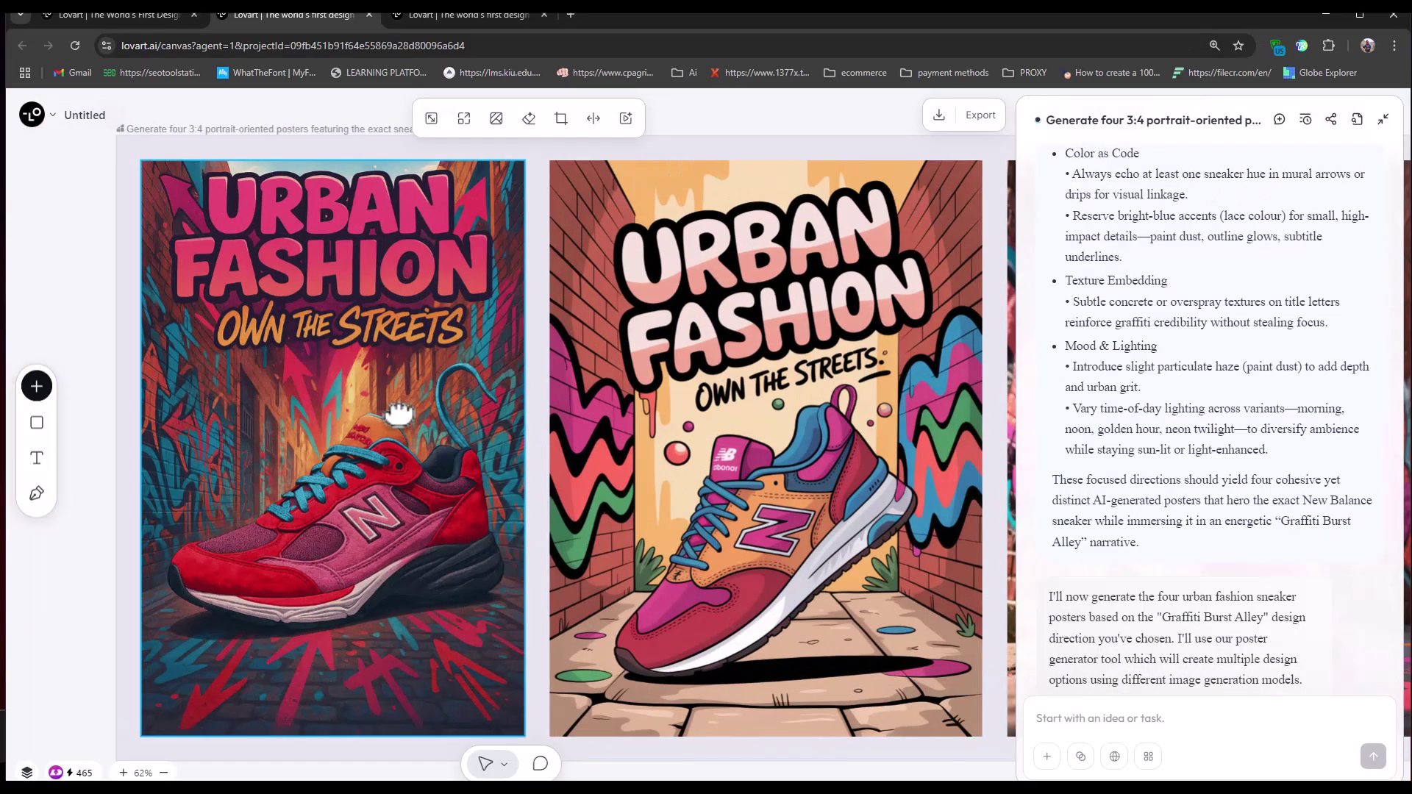
{"action": "scroll", "coordinate": [585, 508], "scroll_direction": "right", "scroll_amount": 5}
{"action": "scroll", "coordinate": [552, 397], "scroll_direction": "right", "scroll_amount": 5}
{"action": "scroll", "coordinate": [657, 359], "scroll_direction": "right", "scroll_amount": 5}
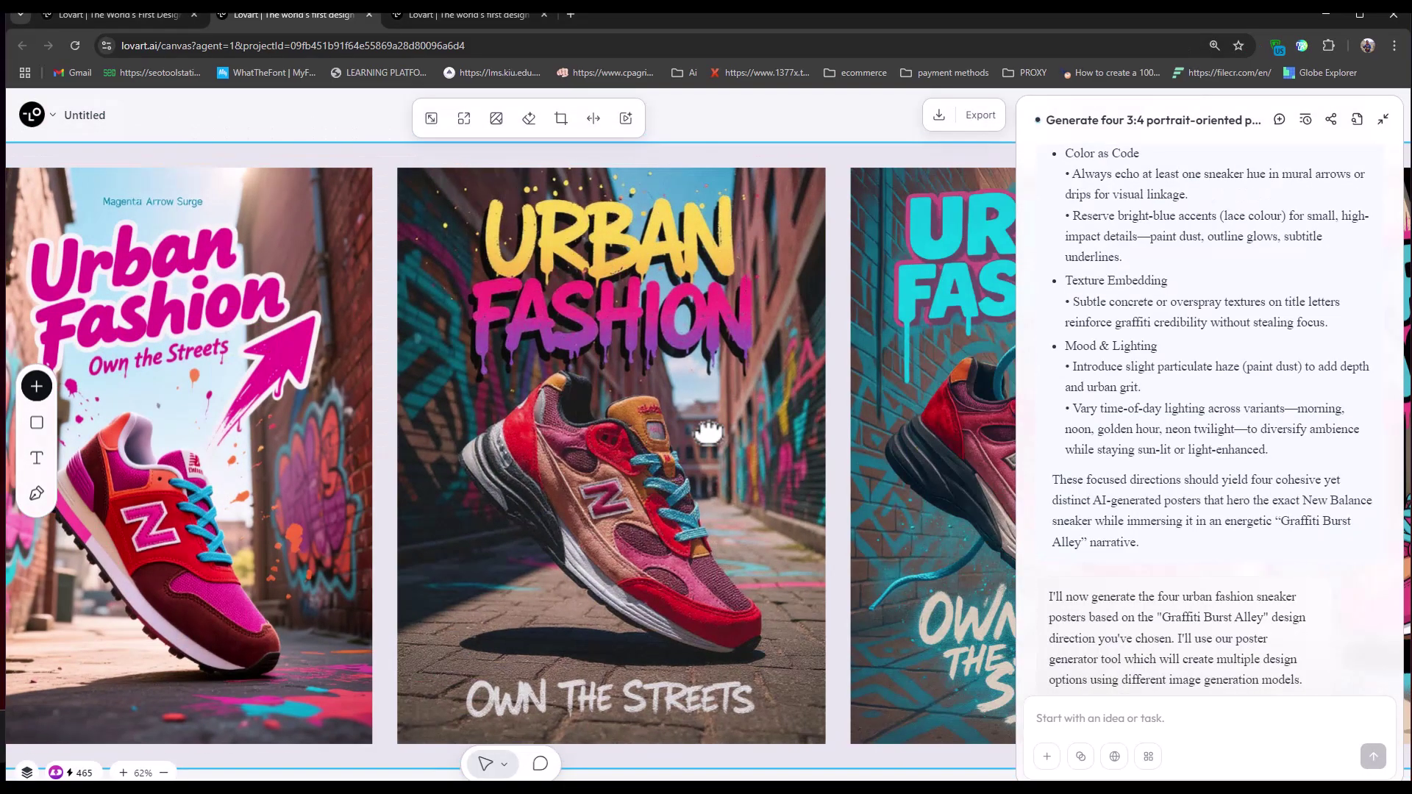
{"action": "scroll", "coordinate": [717, 342], "scroll_direction": "right", "scroll_amount": 5}
{"action": "scroll", "coordinate": [720, 337], "scroll_direction": "right", "scroll_amount": 5}
{"action": "scroll", "coordinate": [663, 419], "scroll_direction": "right", "scroll_amount": 5}
{"action": "scroll", "coordinate": [561, 514], "scroll_direction": "right", "scroll_amount": 5}
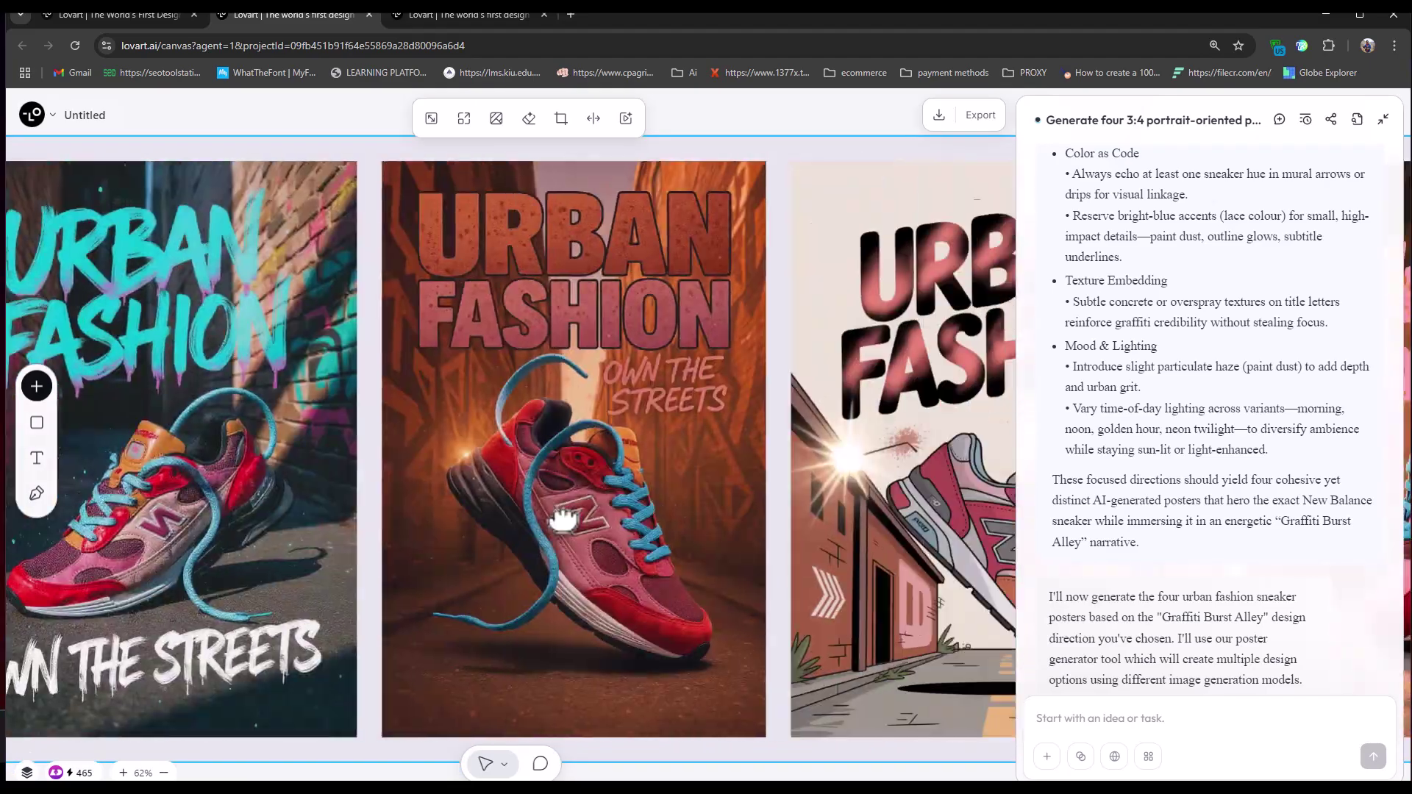
{"action": "scroll", "coordinate": [342, 524], "scroll_direction": "right", "scroll_amount": 5}
{"action": "scroll", "coordinate": [668, 514], "scroll_direction": "right", "scroll_amount": 5}
{"action": "scroll", "coordinate": [400, 514], "scroll_direction": "right", "scroll_amount": 5}
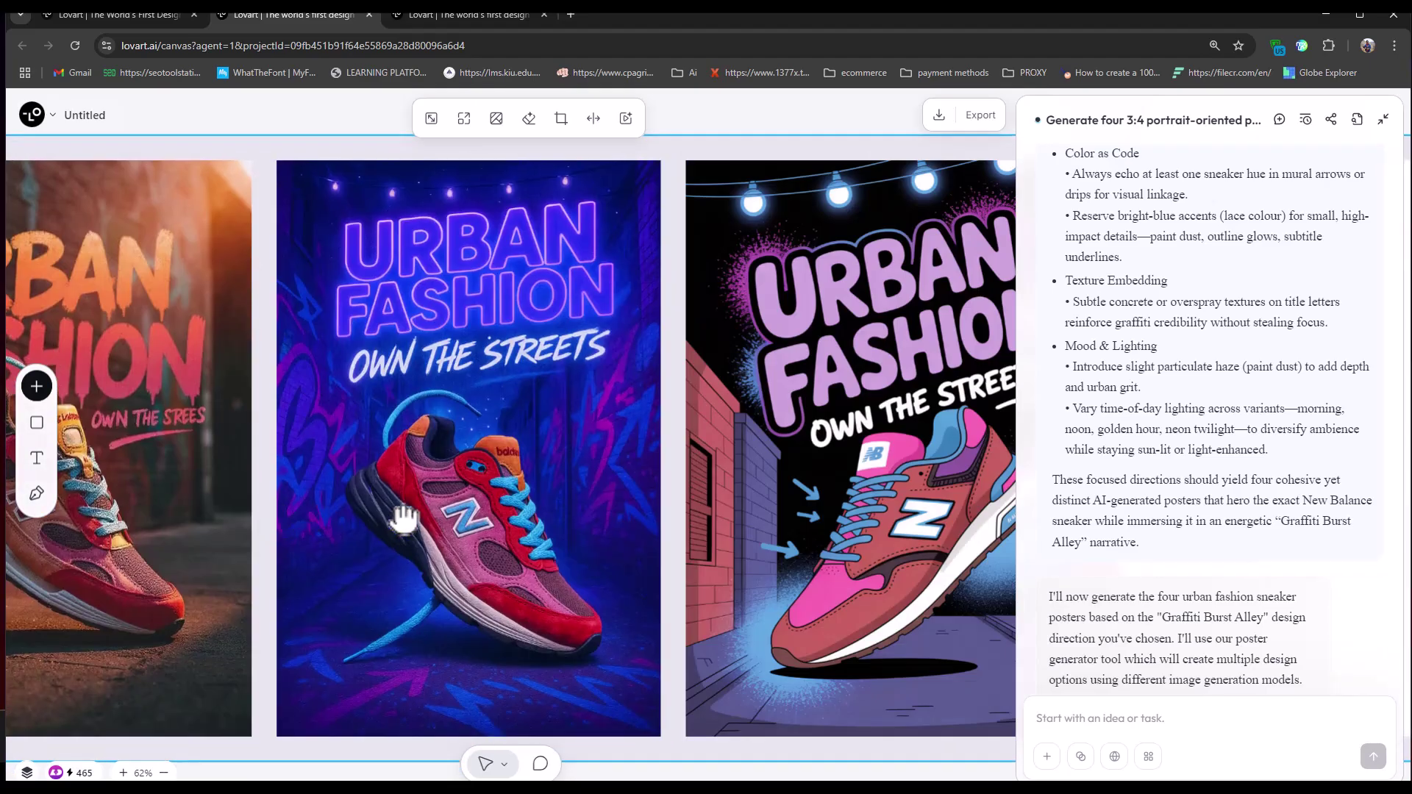
{"action": "scroll", "coordinate": [646, 536], "scroll_direction": "right", "scroll_amount": 5}
{"action": "scroll", "coordinate": [569, 537], "scroll_direction": "right", "scroll_amount": 5}
{"action": "scroll", "coordinate": [570, 538], "scroll_direction": "up", "scroll_amount": 3}
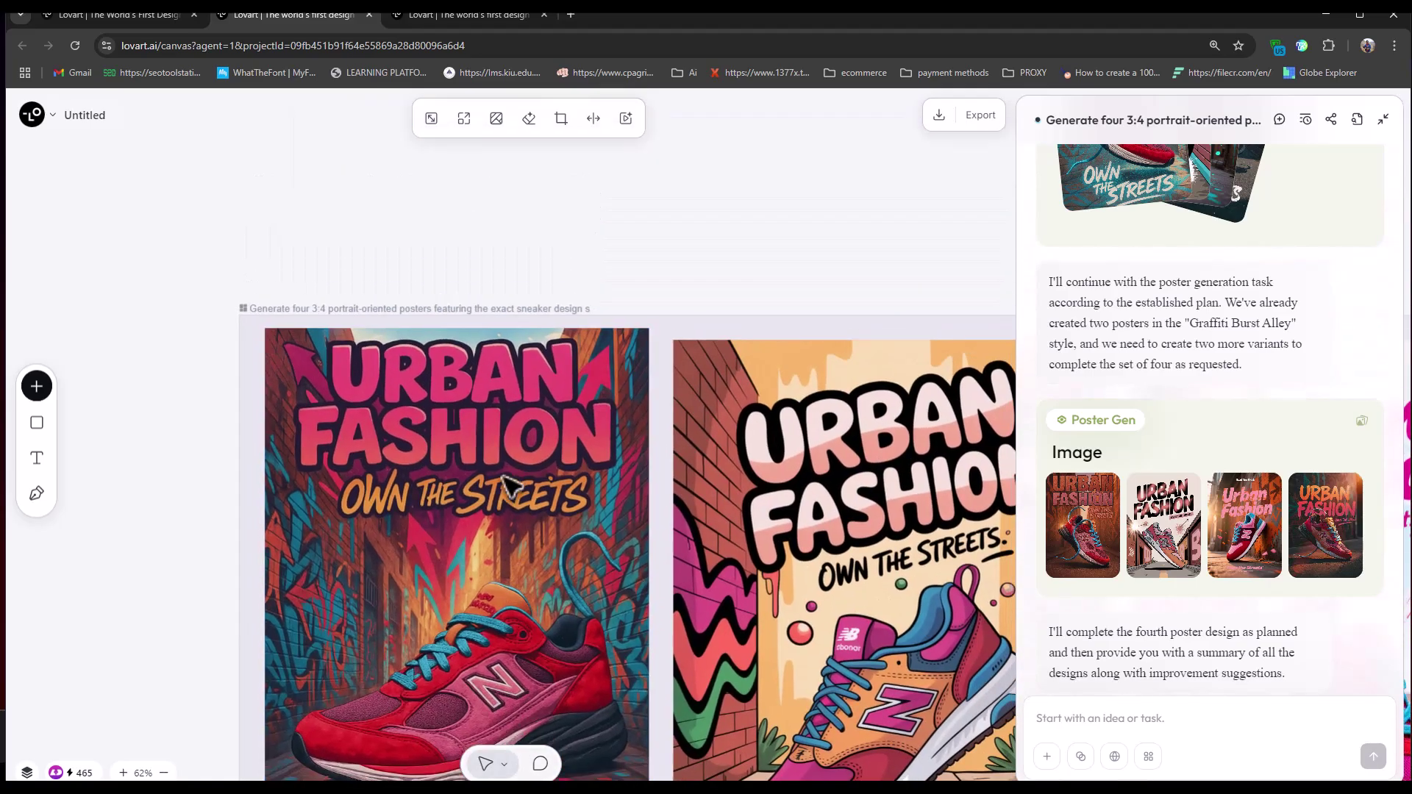
{"action": "left_click_drag", "start_coordinate": [489, 762], "coordinate": [643, 387]}
{"action": "scroll", "coordinate": [643, 386], "scroll_direction": "up", "scroll_amount": 3}
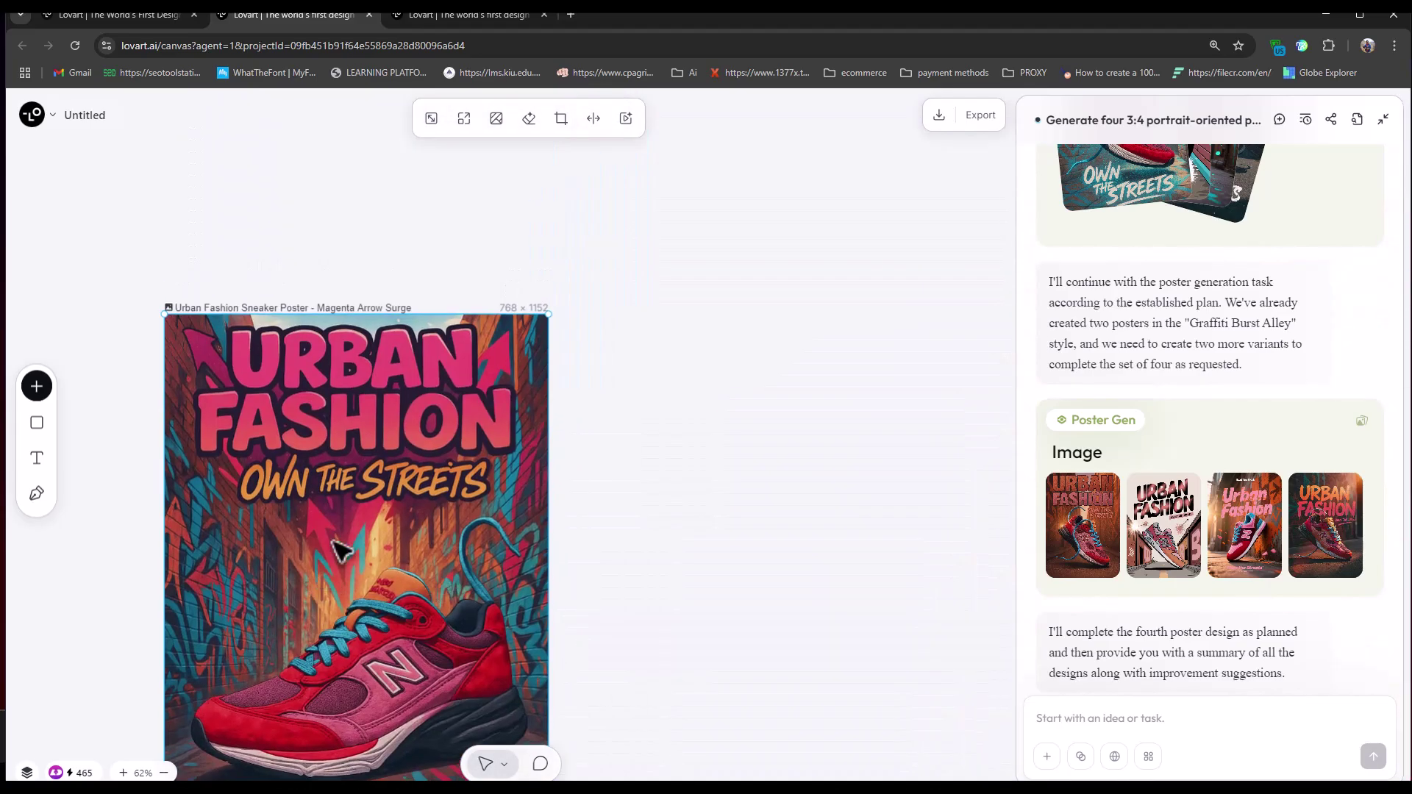
{"action": "scroll", "coordinate": [457, 394], "scroll_direction": "down", "scroll_amount": 2}
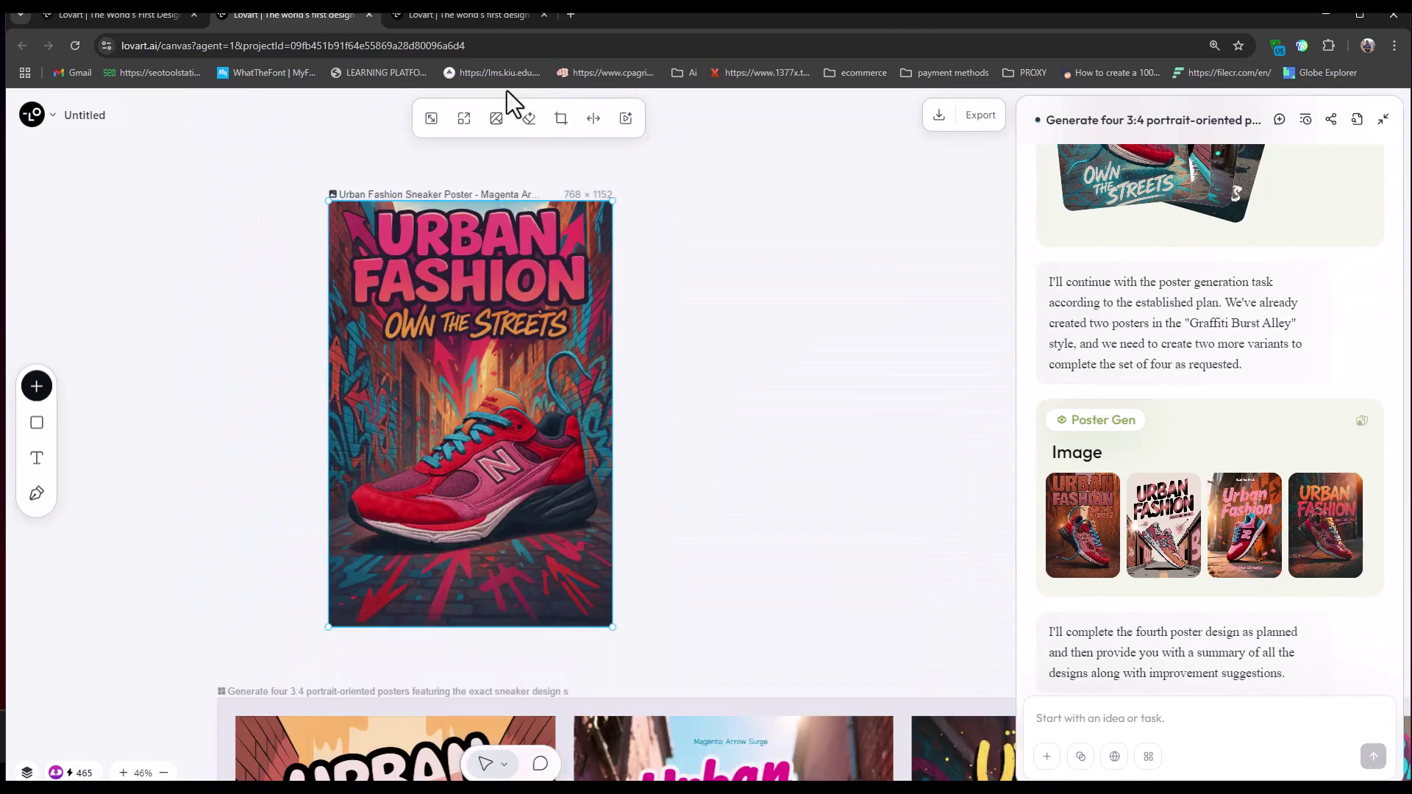
- Expand the red sneaker poster outward on both the left and right sides, then generate it
{"action": "left_click", "coordinate": [463, 120]}
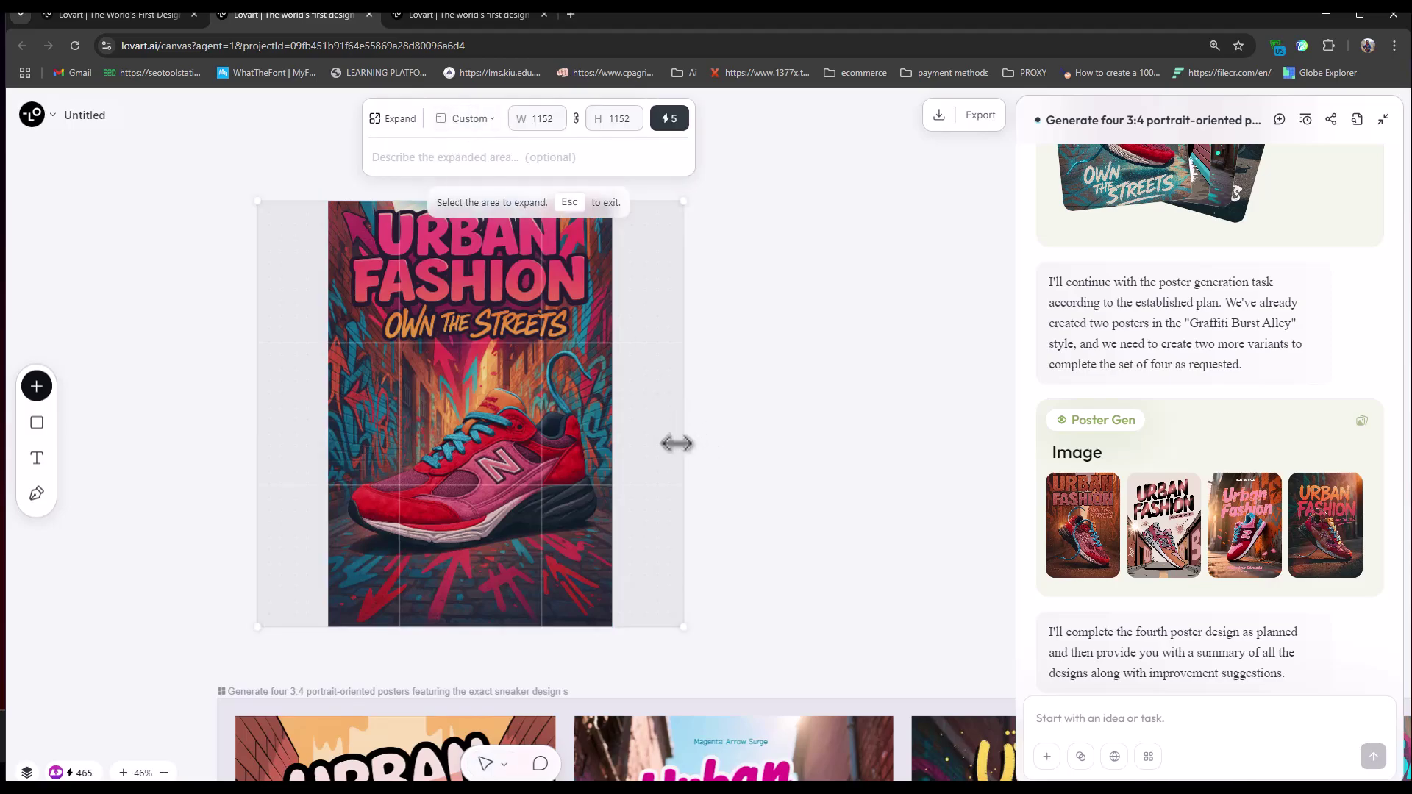
{"action": "left_click_drag", "start_coordinate": [683, 442], "coordinate": [919, 434]}
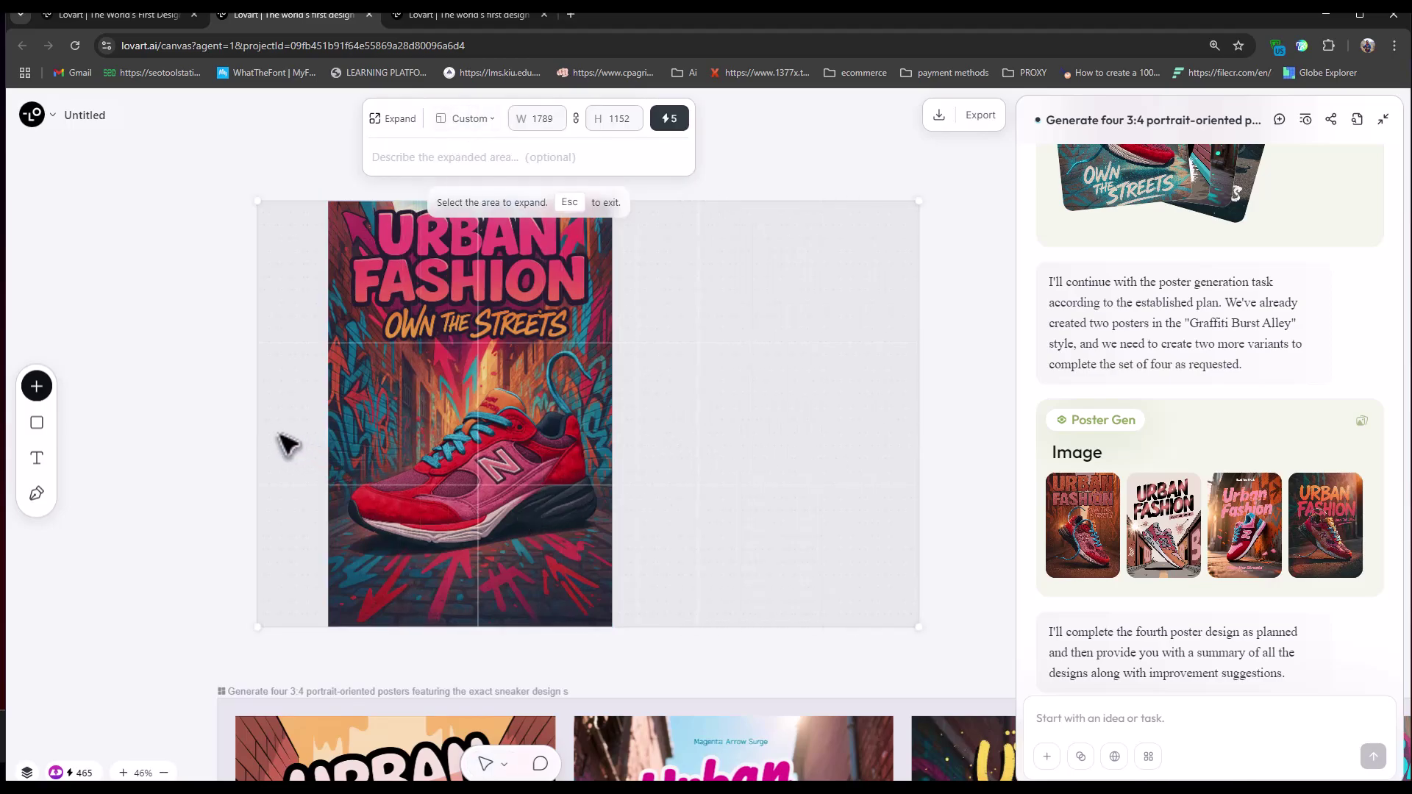
{"action": "left_click_drag", "start_coordinate": [248, 418], "coordinate": [134, 407]}
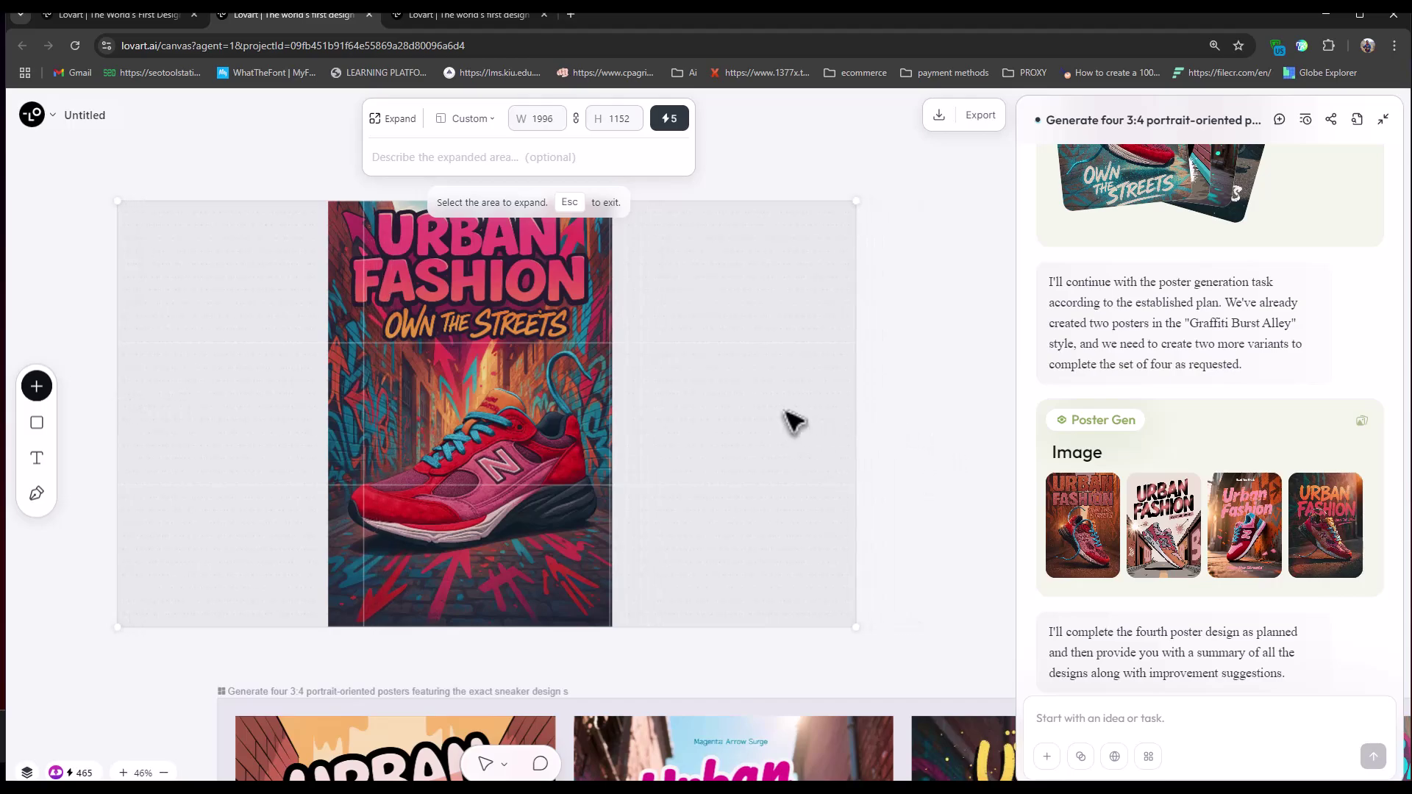
{"action": "left_click", "coordinate": [659, 122]}
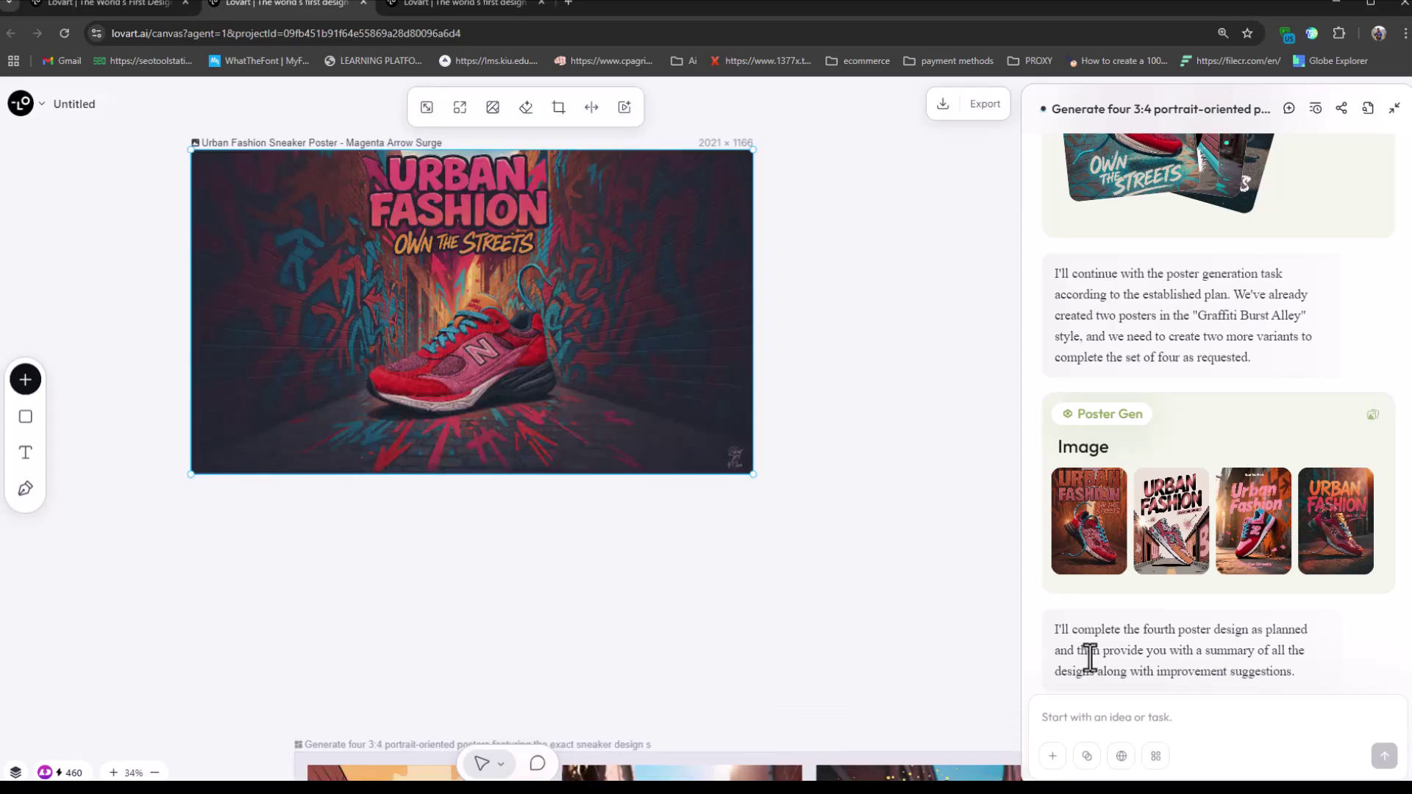
- Attach the wide poster to chat, request a landing page, and preview the UrbanKicks HTML result
{"action": "right_click", "coordinate": [506, 270]}
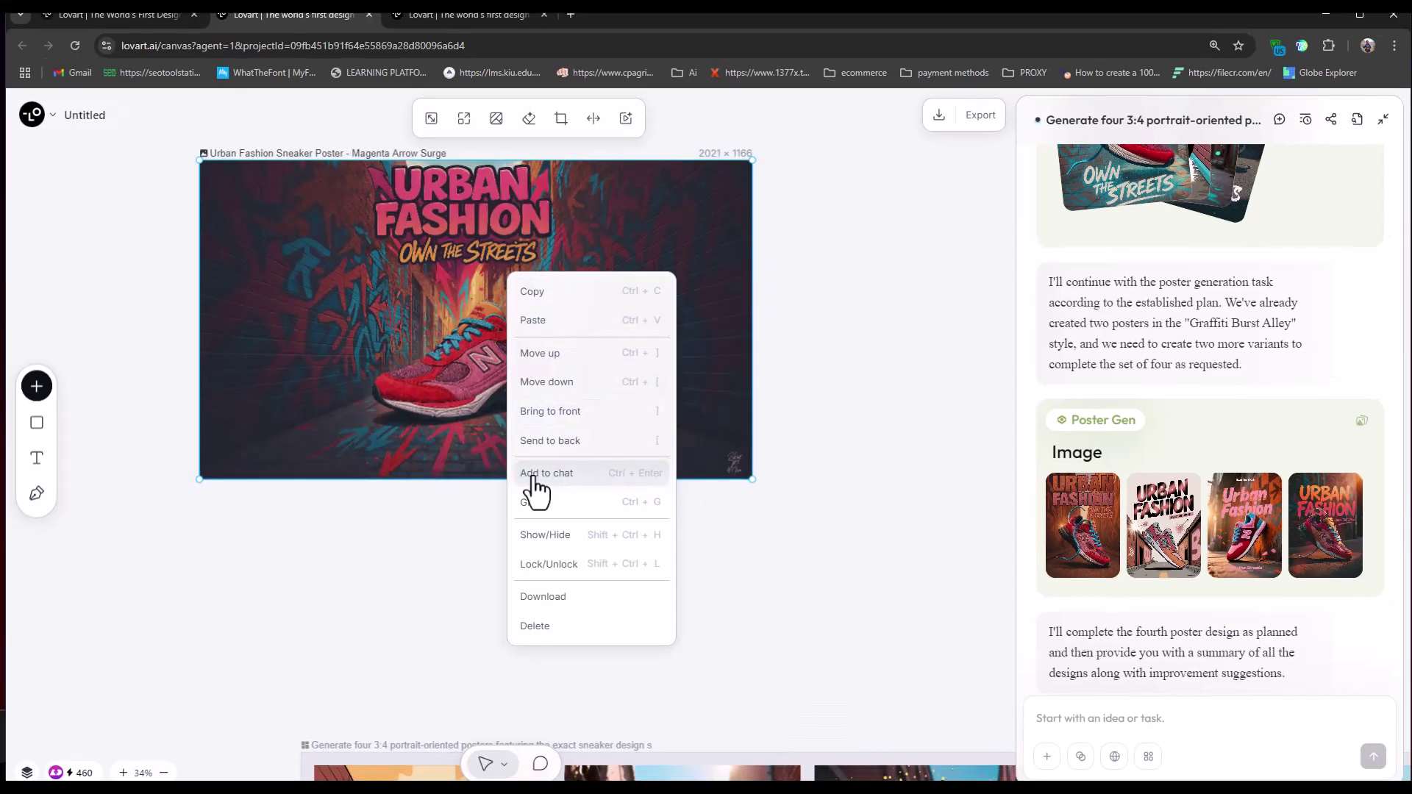
{"action": "left_click", "coordinate": [530, 468]}
{"action": "type", "text": "please turn this inot"}
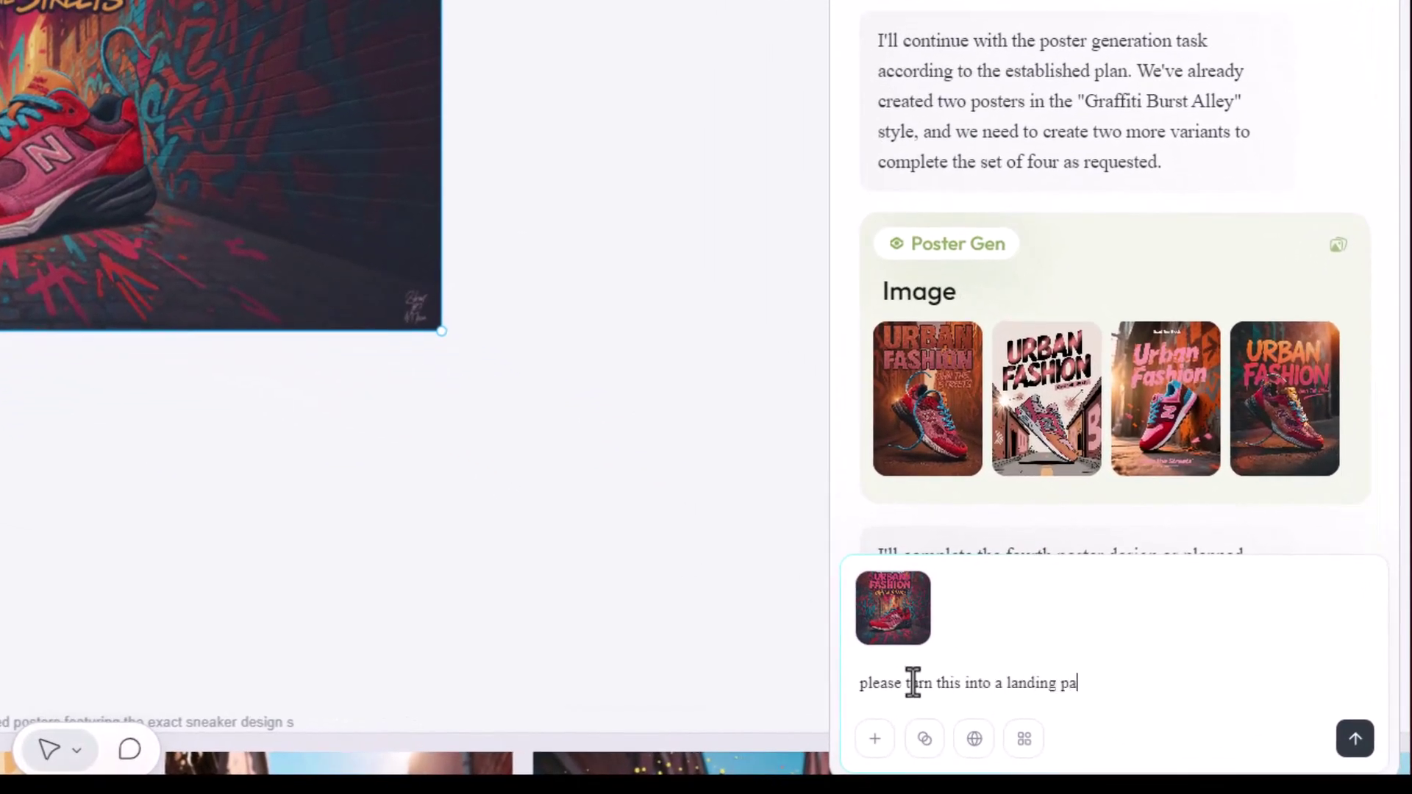
{"action": "key", "text": "Return"}
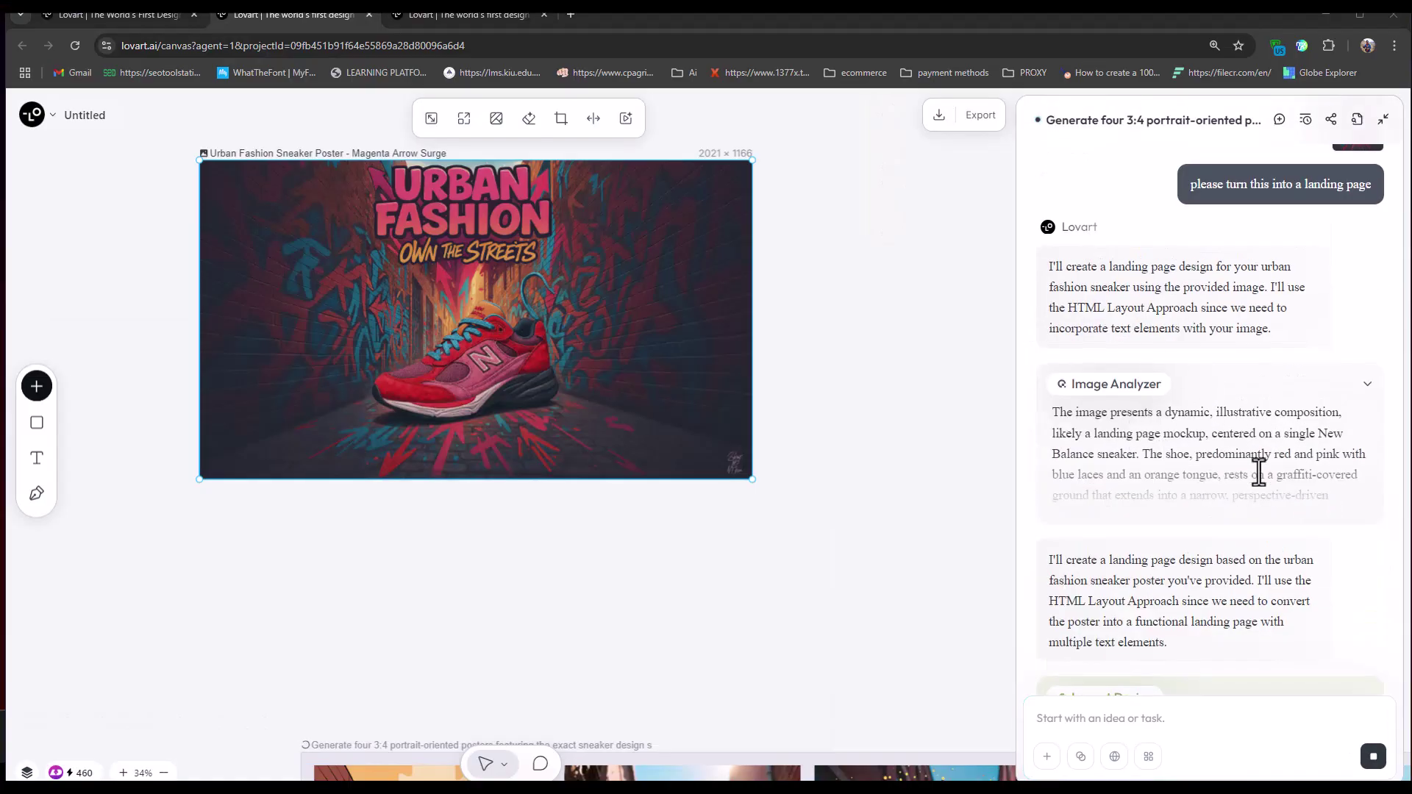
{"action": "scroll", "coordinate": [1252, 420], "scroll_direction": "up", "scroll_amount": 3}
{"action": "scroll", "coordinate": [1213, 464], "scroll_direction": "up", "scroll_amount": 5}
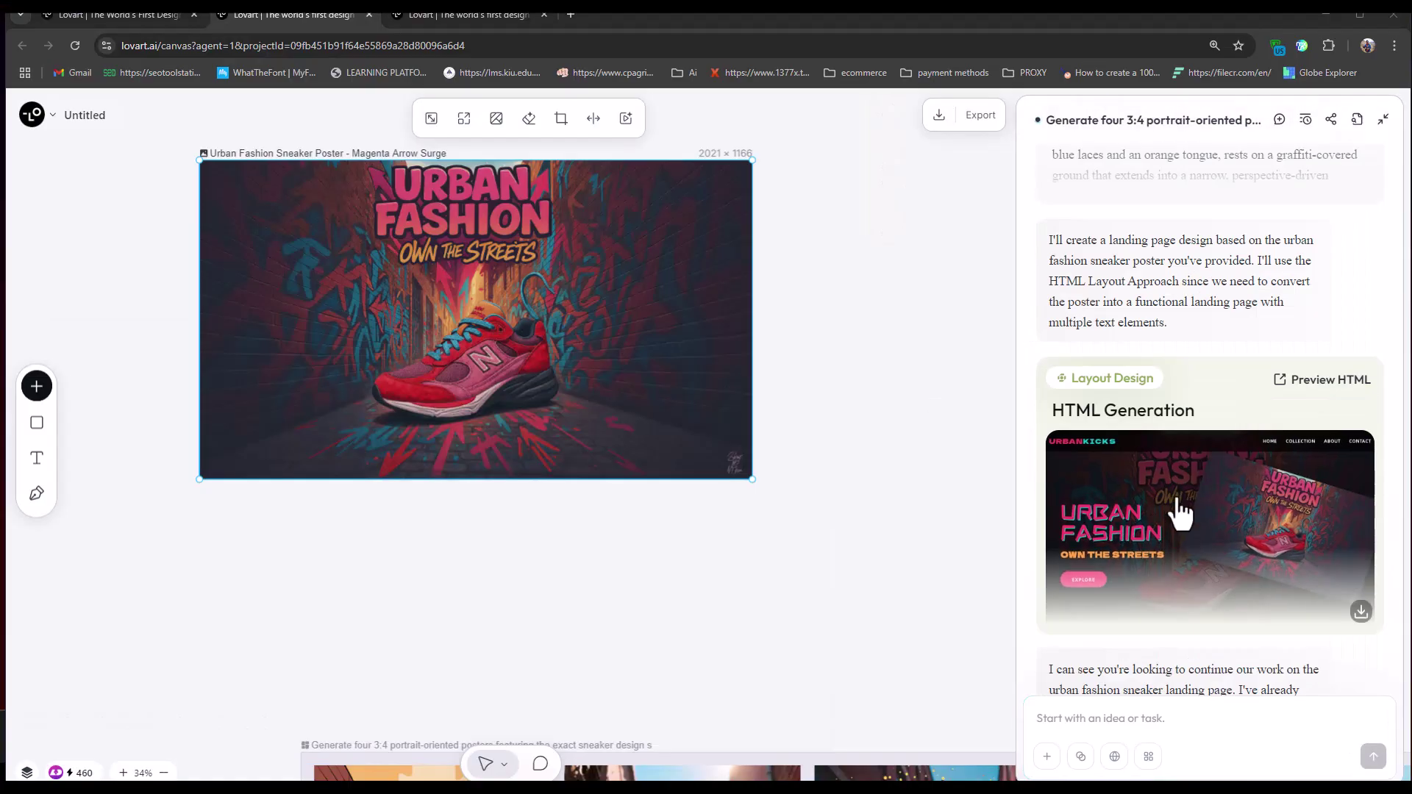
{"action": "left_click", "coordinate": [1181, 511]}
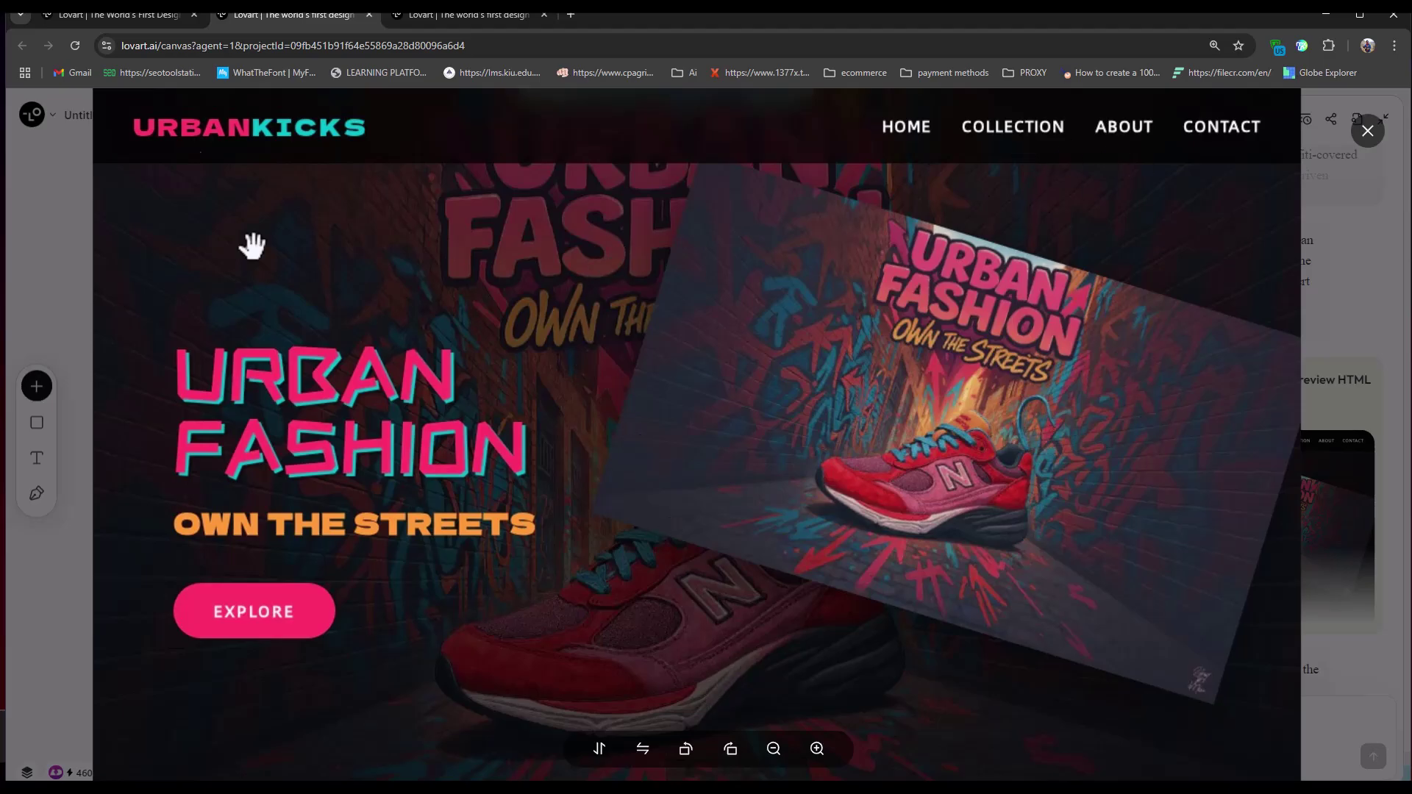
{"action": "scroll", "coordinate": [291, 542], "scroll_direction": "down", "scroll_amount": 2}
{"action": "scroll", "coordinate": [627, 183], "scroll_direction": "down", "scroll_amount": 5}
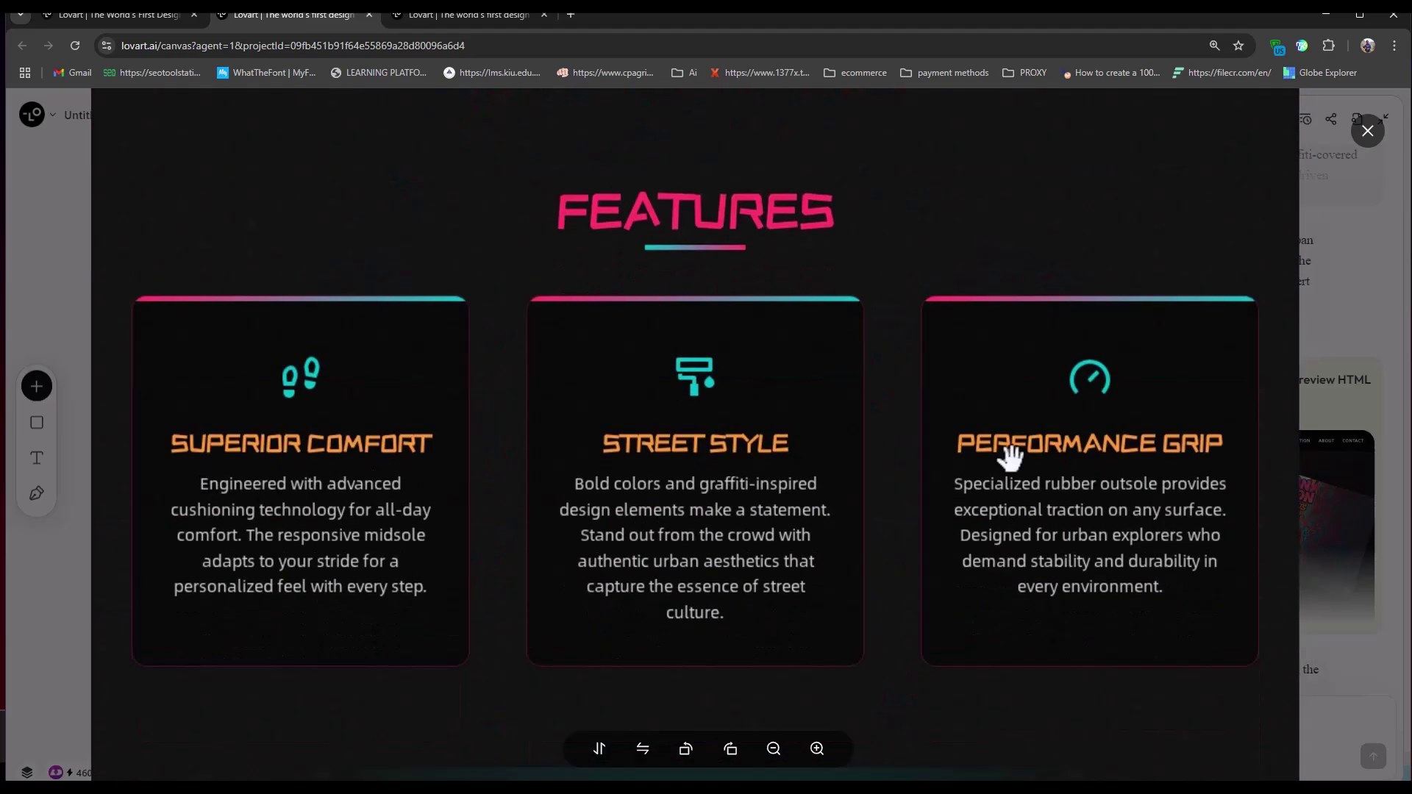
{"action": "scroll", "coordinate": [1011, 455], "scroll_direction": "down", "scroll_amount": 5}
{"action": "key", "text": "Escape"}
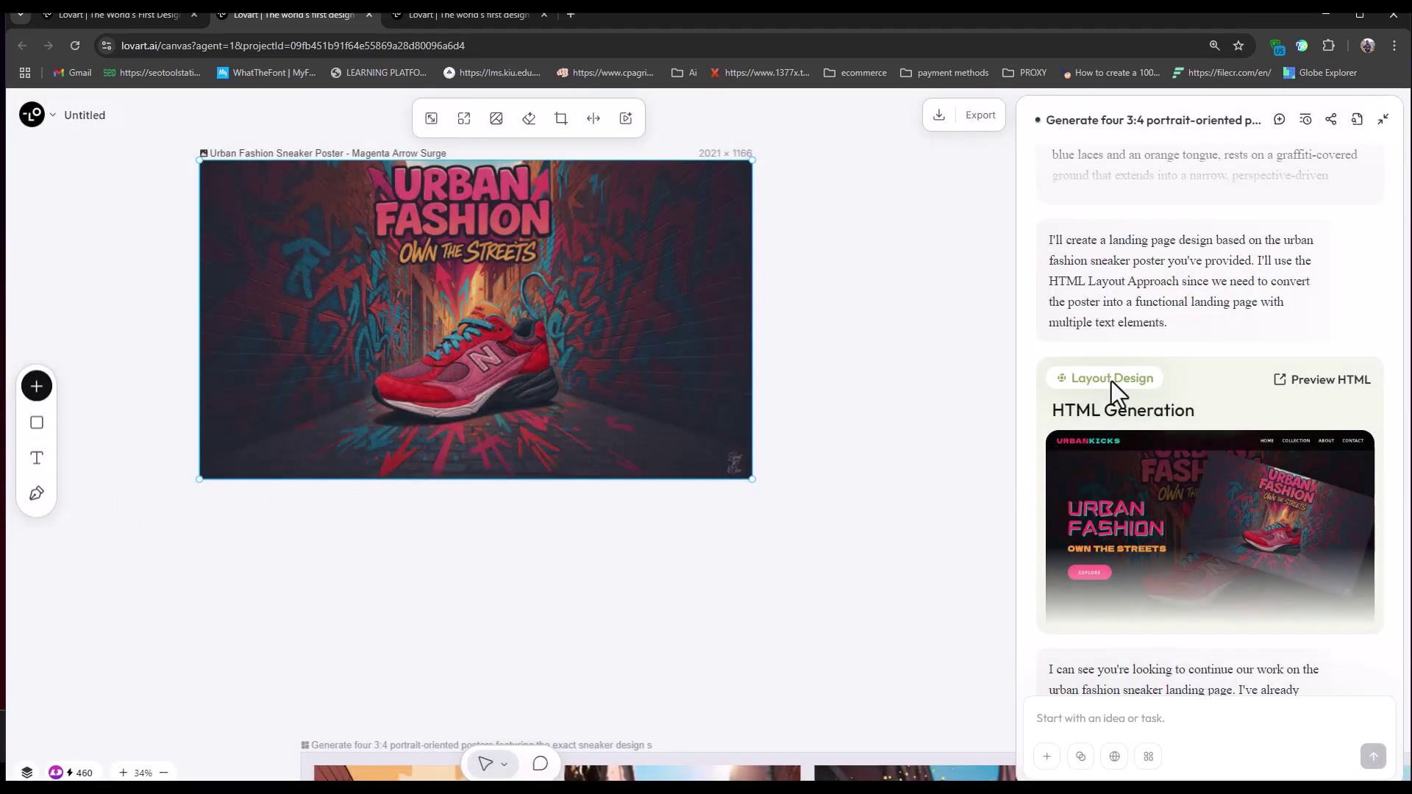
- Open the UrbanKicks page in a new tab and test its COLLECTION and SHOP NOW links
{"action": "left_click", "coordinate": [1279, 379]}
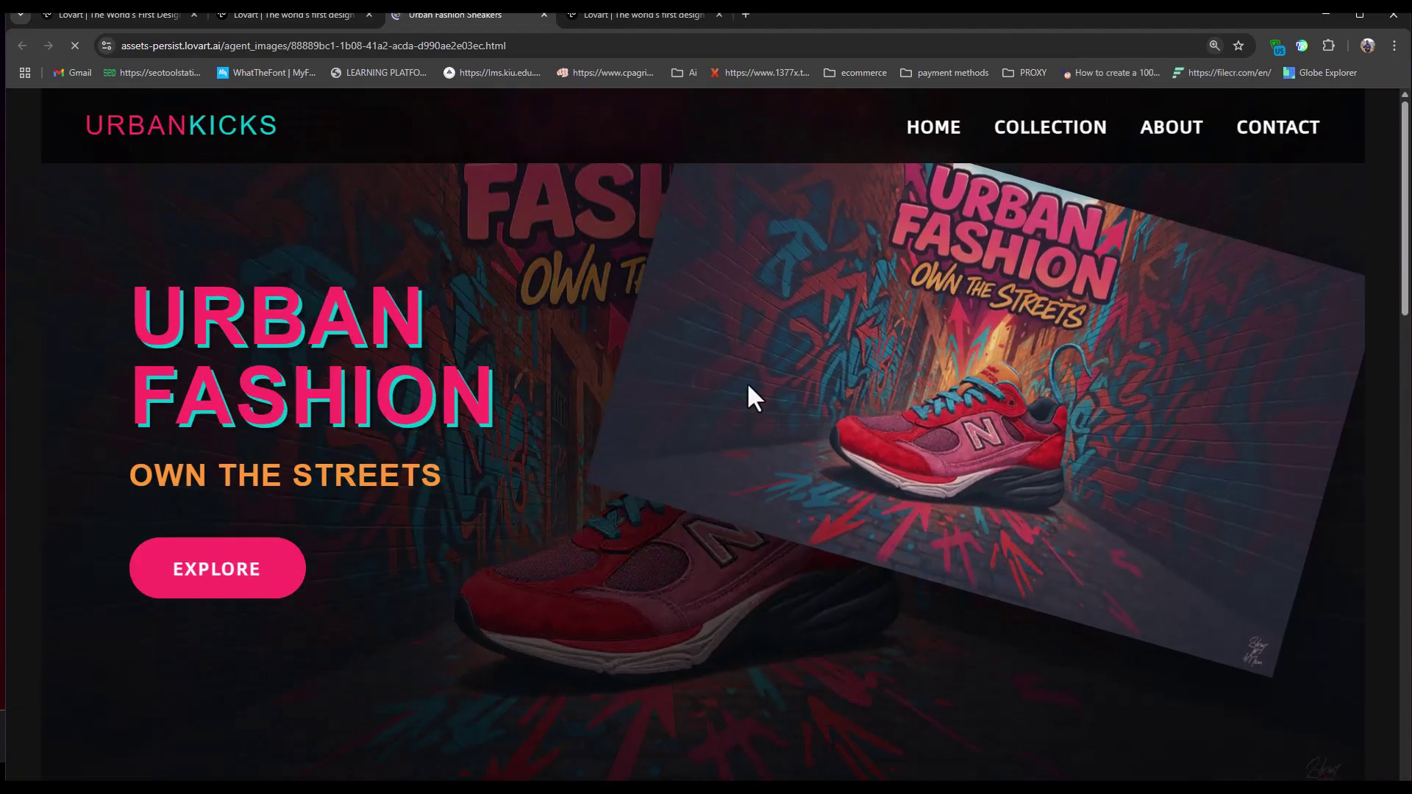
{"action": "scroll", "coordinate": [733, 474], "scroll_direction": "down", "scroll_amount": 2}
{"action": "scroll", "coordinate": [662, 387], "scroll_direction": "up", "scroll_amount": 2}
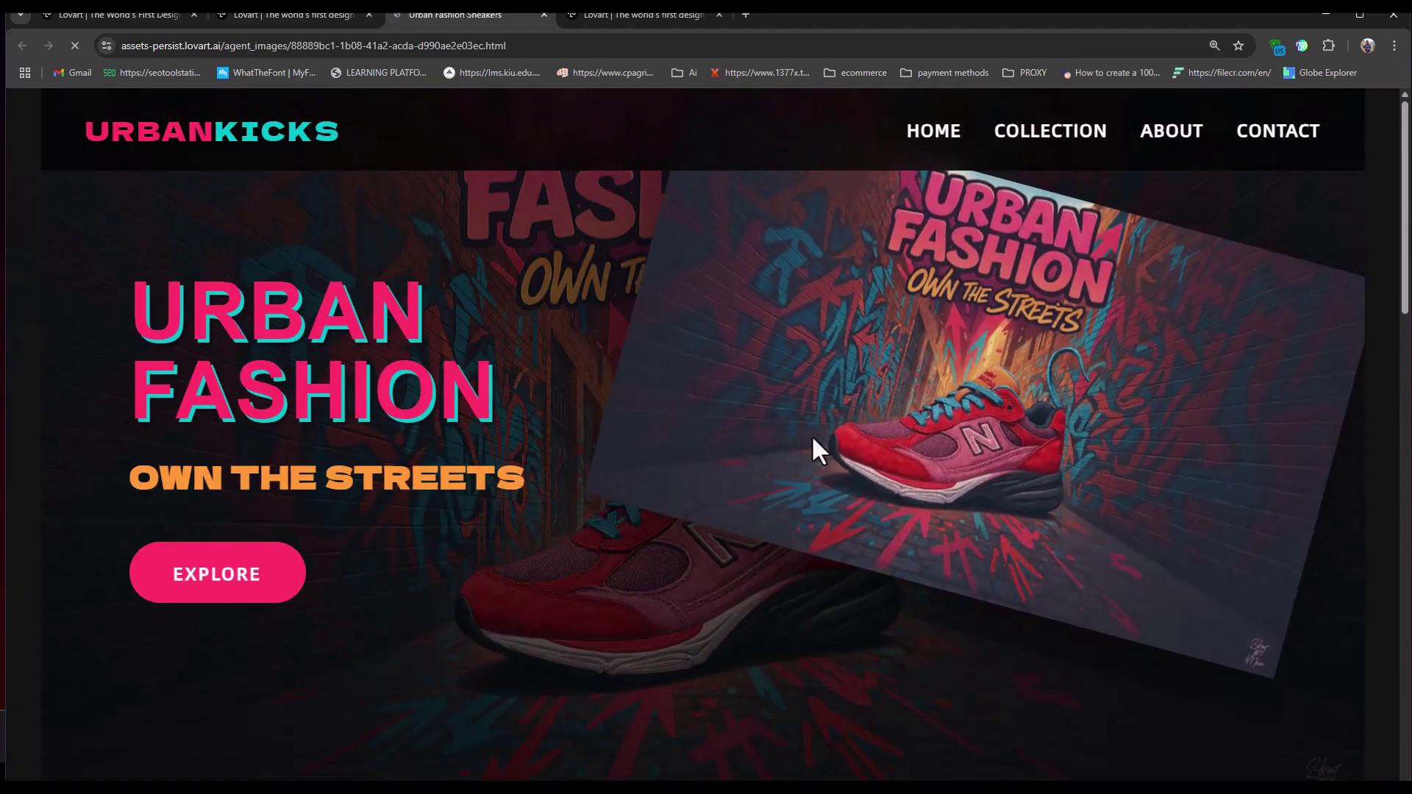
{"action": "left_click", "coordinate": [1002, 150]}
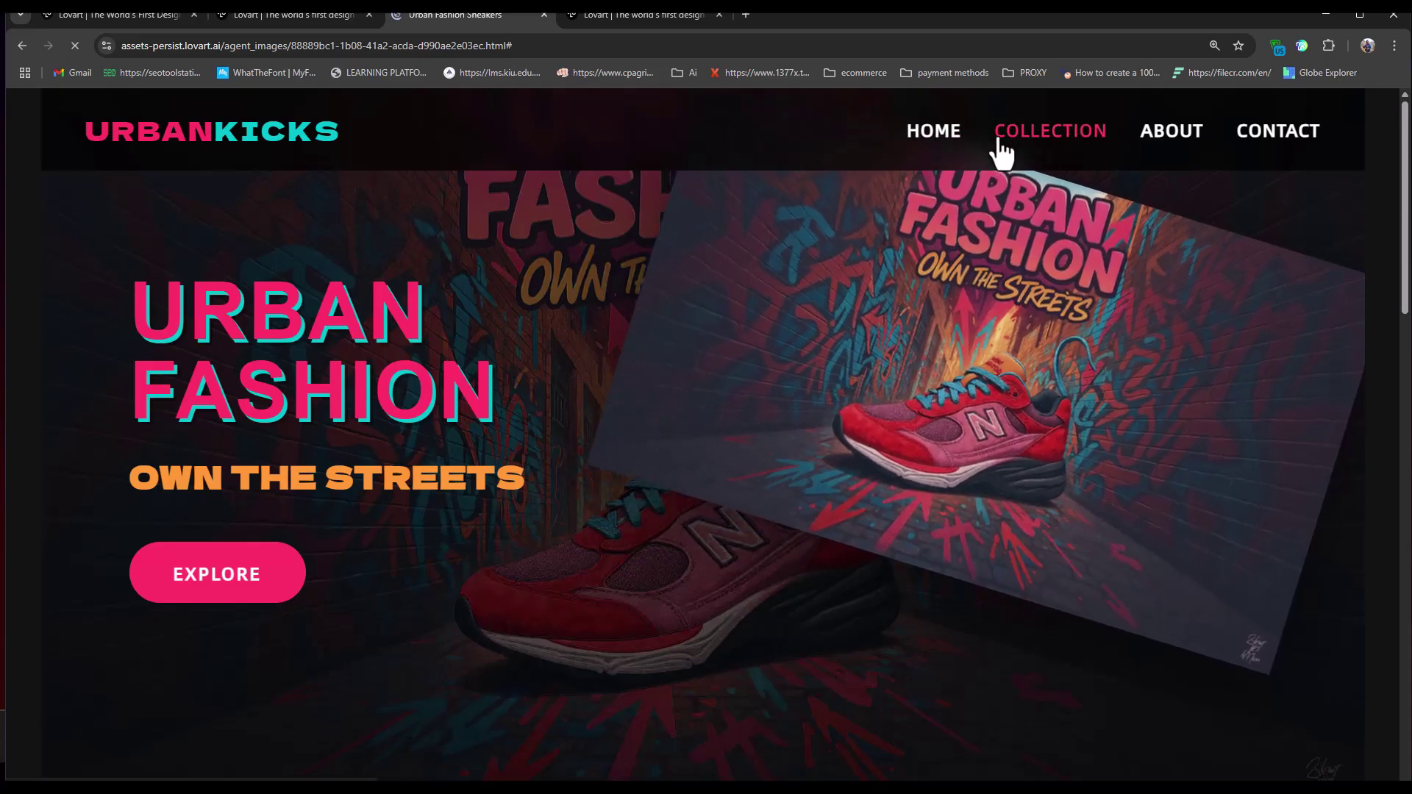
{"action": "scroll", "coordinate": [1124, 429], "scroll_direction": "down", "scroll_amount": 5}
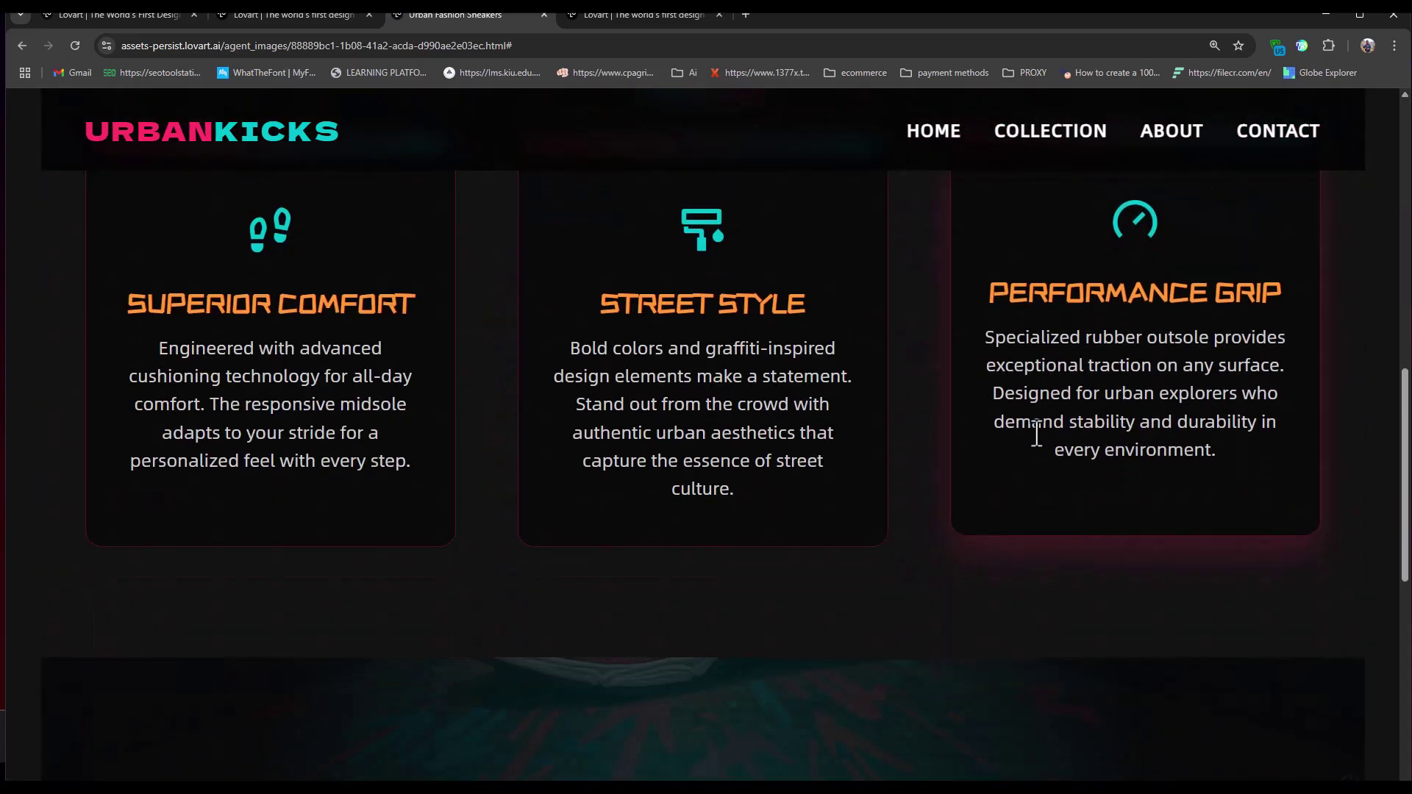
{"action": "scroll", "coordinate": [716, 404], "scroll_direction": "up", "scroll_amount": 2}
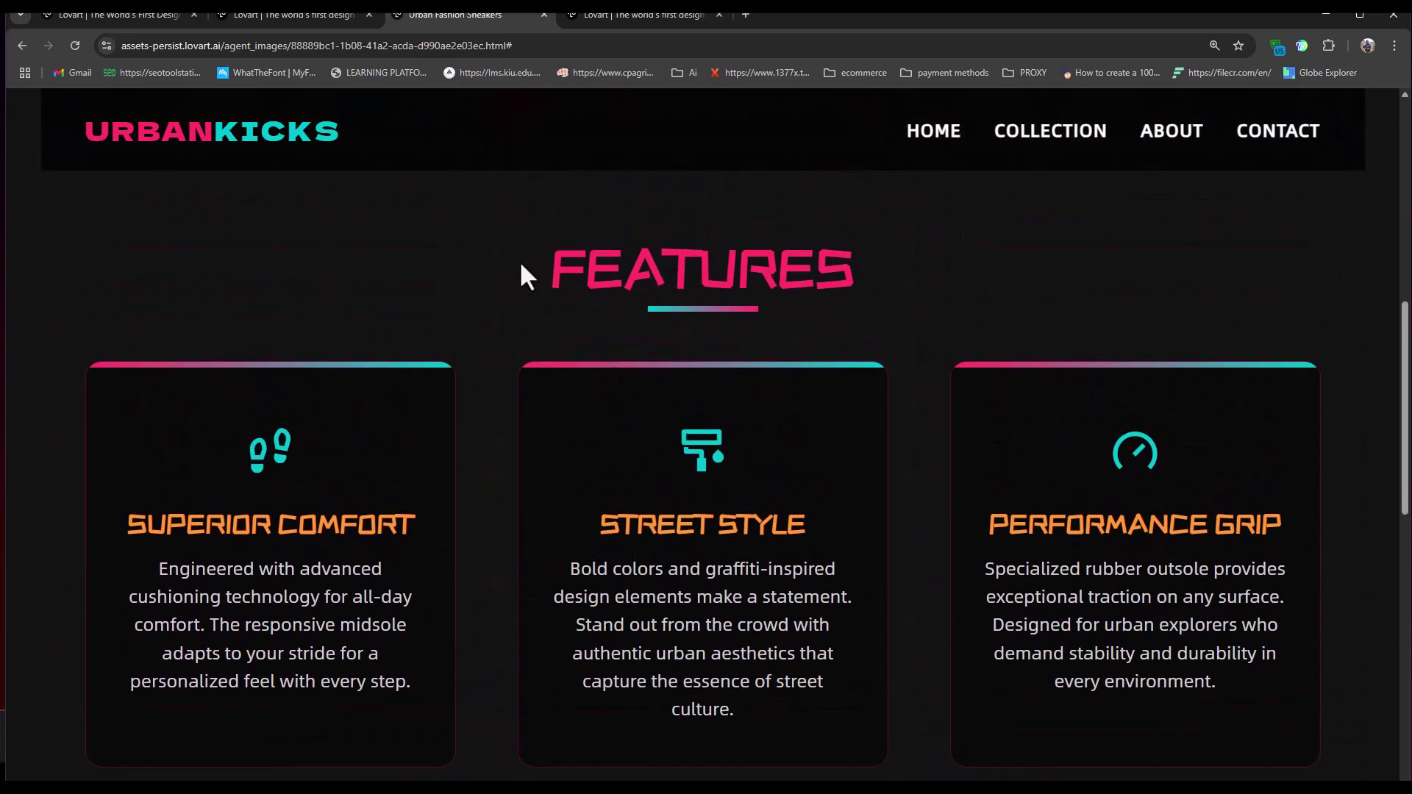
{"action": "scroll", "coordinate": [862, 301], "scroll_direction": "down", "scroll_amount": 2}
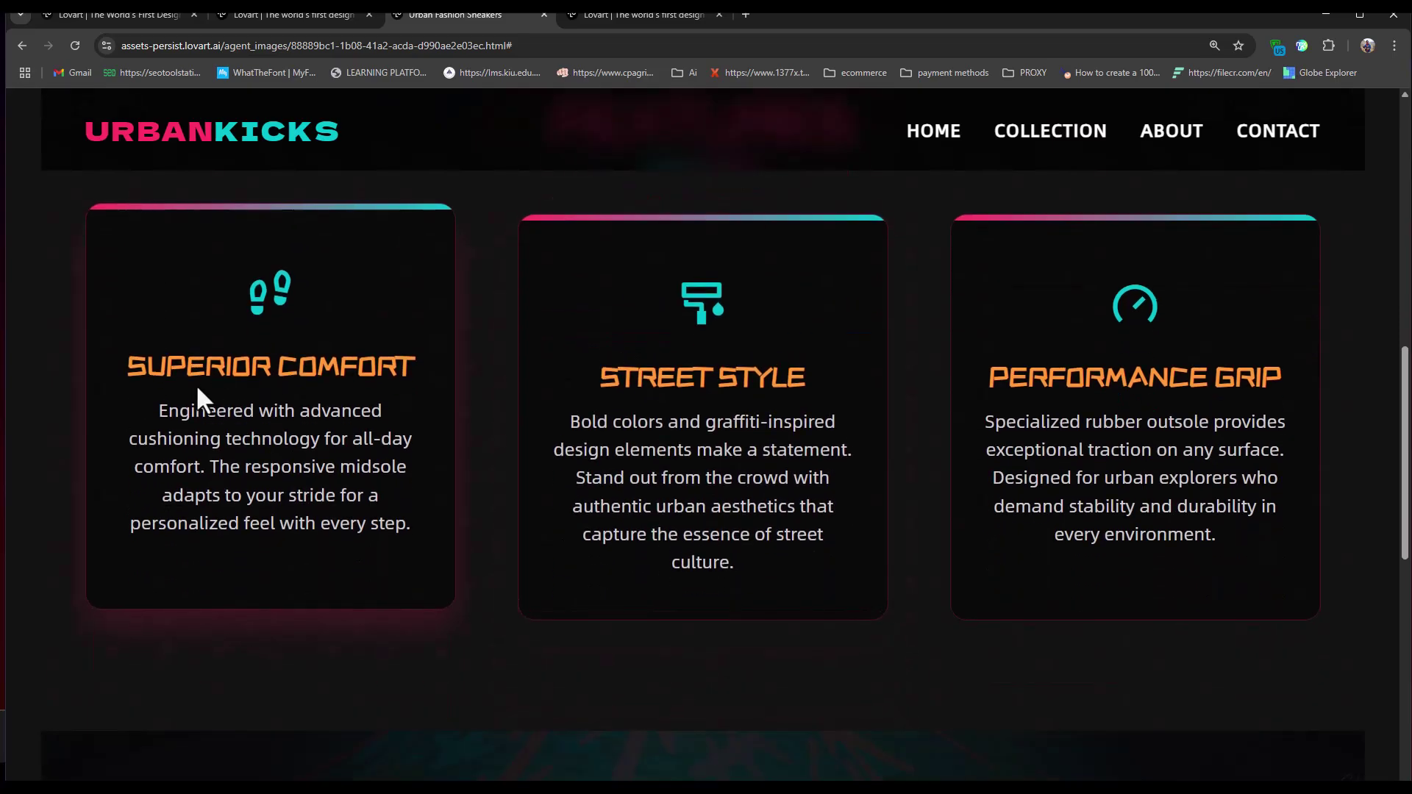
{"action": "scroll", "coordinate": [1025, 464], "scroll_direction": "down", "scroll_amount": 4}
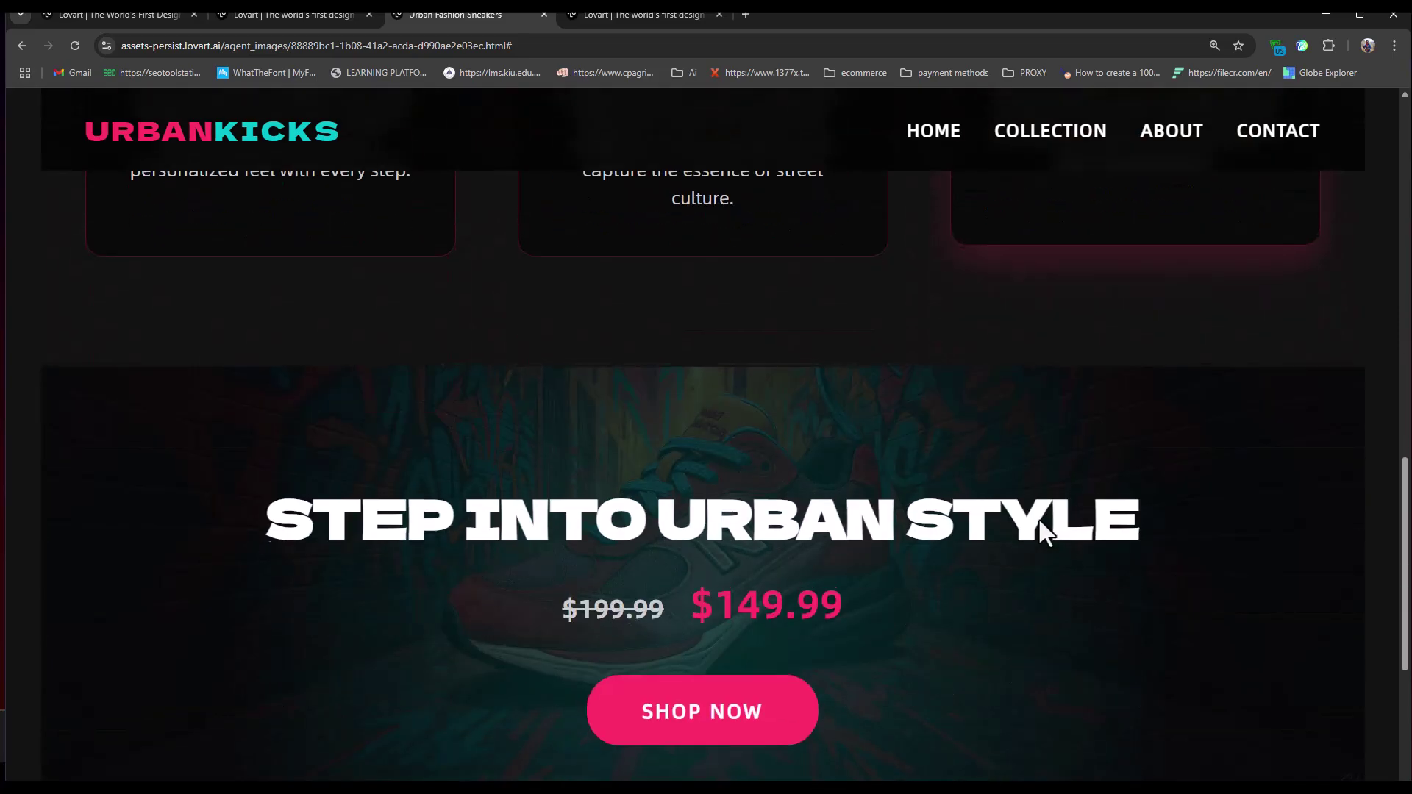
{"action": "scroll", "coordinate": [1037, 518], "scroll_direction": "down", "scroll_amount": 2}
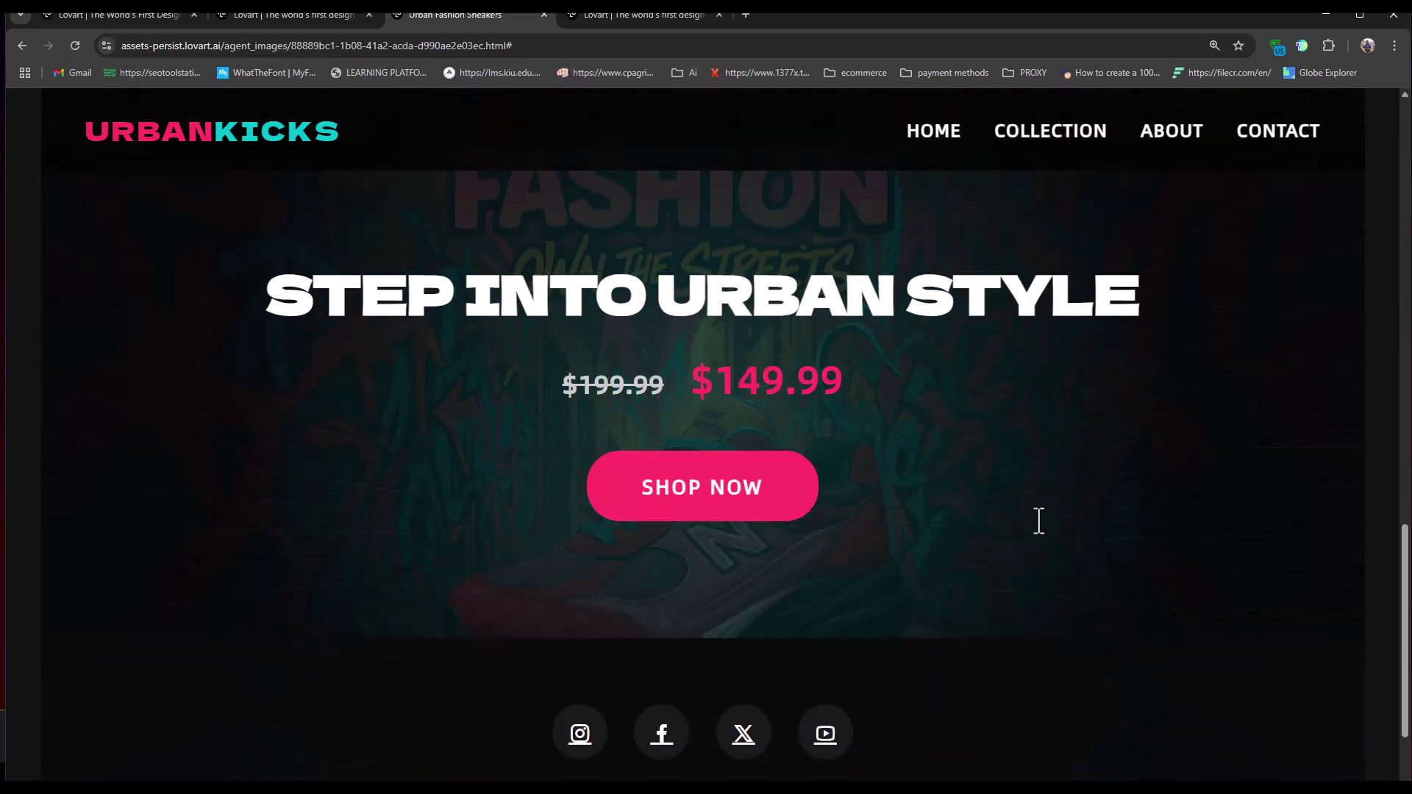
{"action": "double_click", "coordinate": [338, 289]}
{"action": "left_click", "coordinate": [811, 514]}
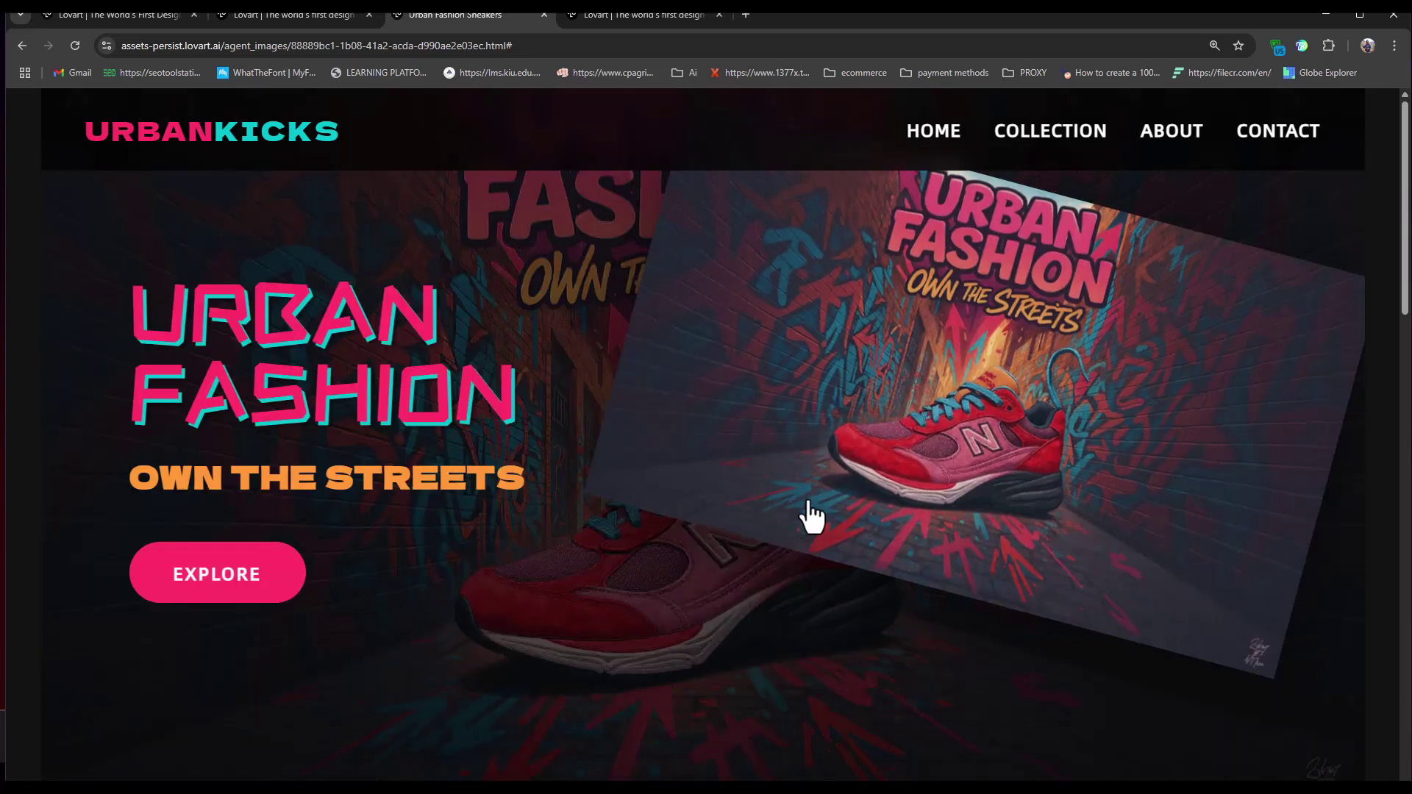
{"action": "scroll", "coordinate": [807, 514], "scroll_direction": "down", "scroll_amount": 6}
{"action": "scroll", "coordinate": [822, 519], "scroll_direction": "down", "scroll_amount": 4}
{"action": "scroll", "coordinate": [821, 518], "scroll_direction": "down", "scroll_amount": 3}
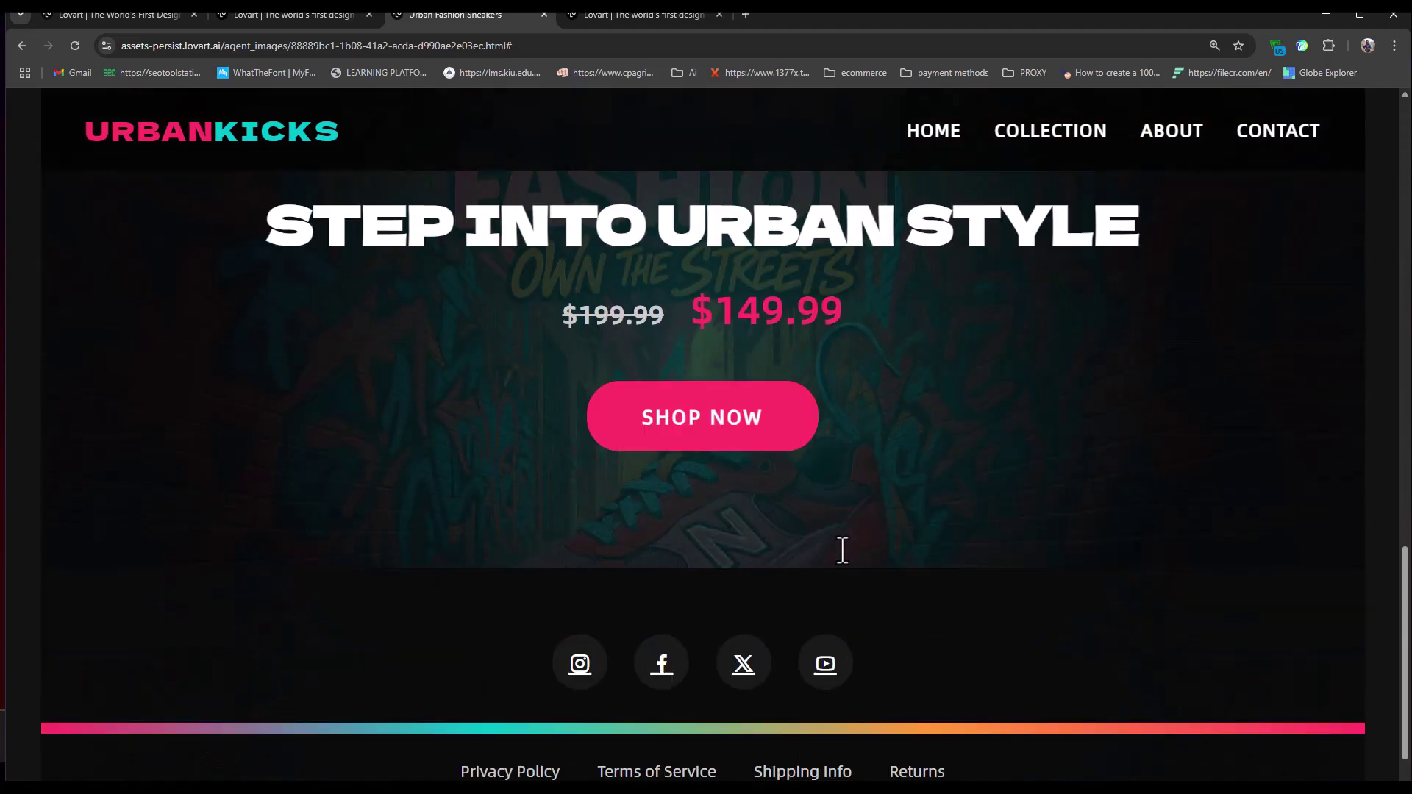